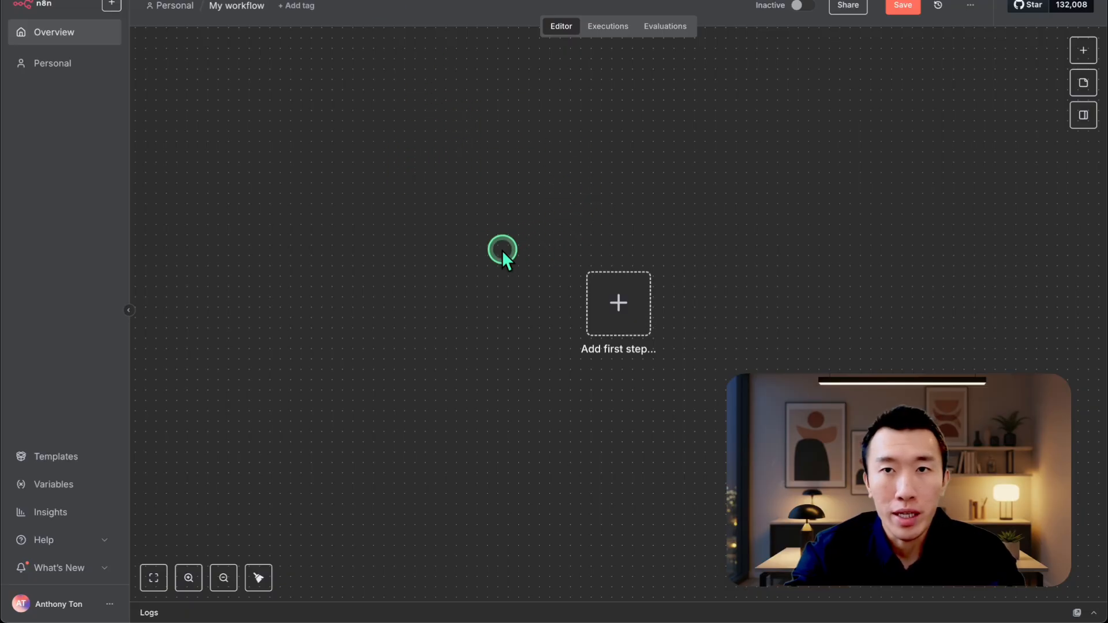
Step: Import the workflow file ultimateAgentPart10.json from the ultimateAgentPart10 folder into the empty workflow
click(970, 5)
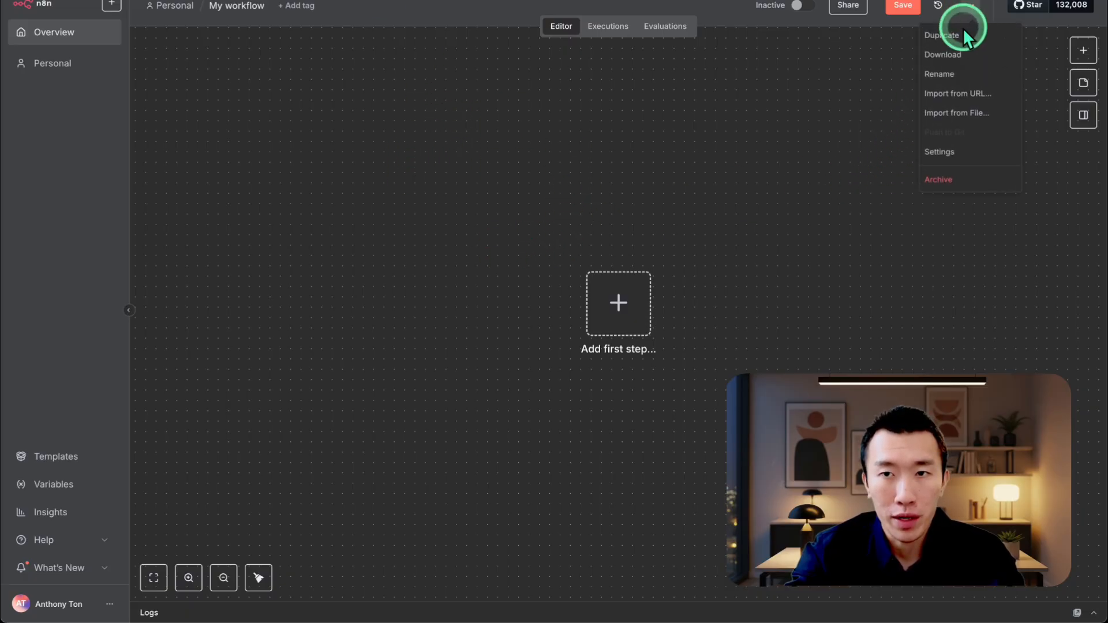
click(955, 116)
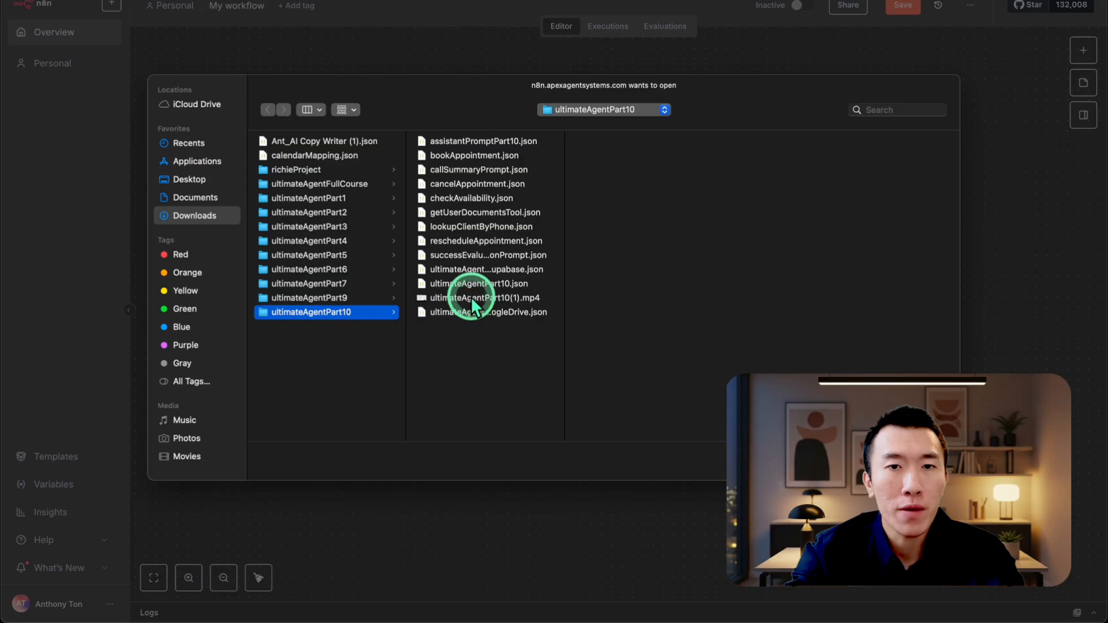
double_click(483, 282)
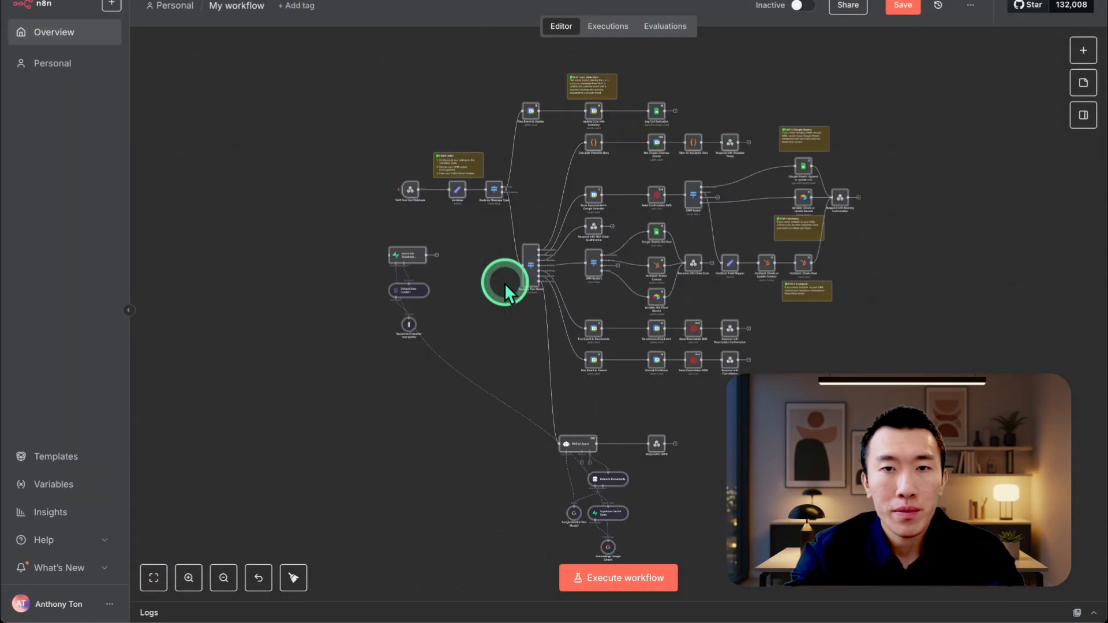
Step: Examine the tool branches leaving Route by Tool Name, especially the Book Appointment in Google Calendar node
scroll(467, 310, up, 5)
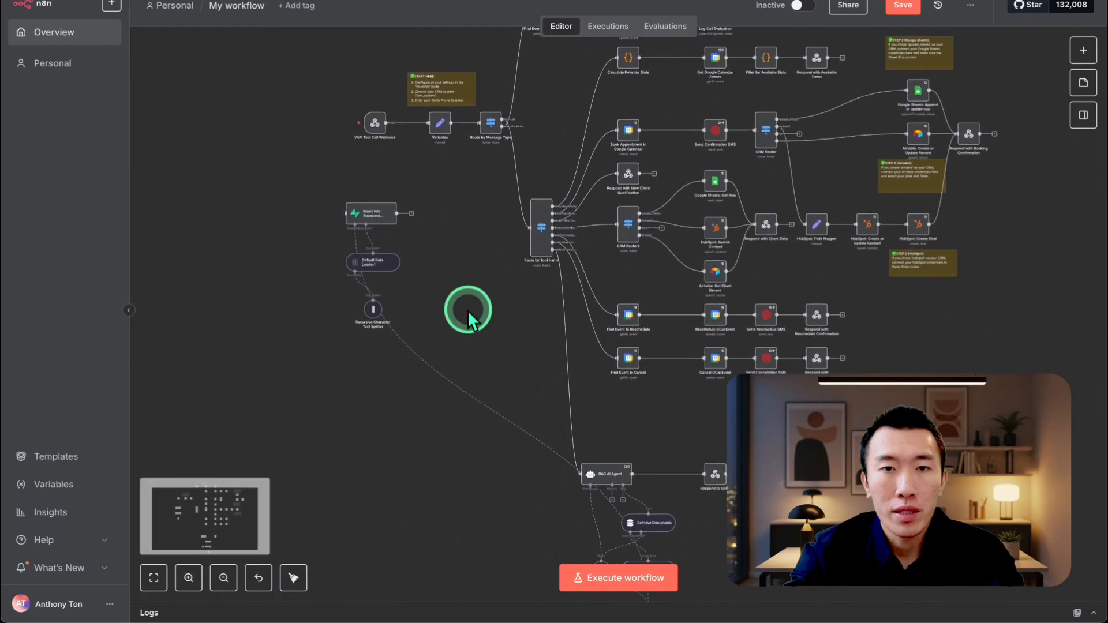
scroll(468, 310, up, 6)
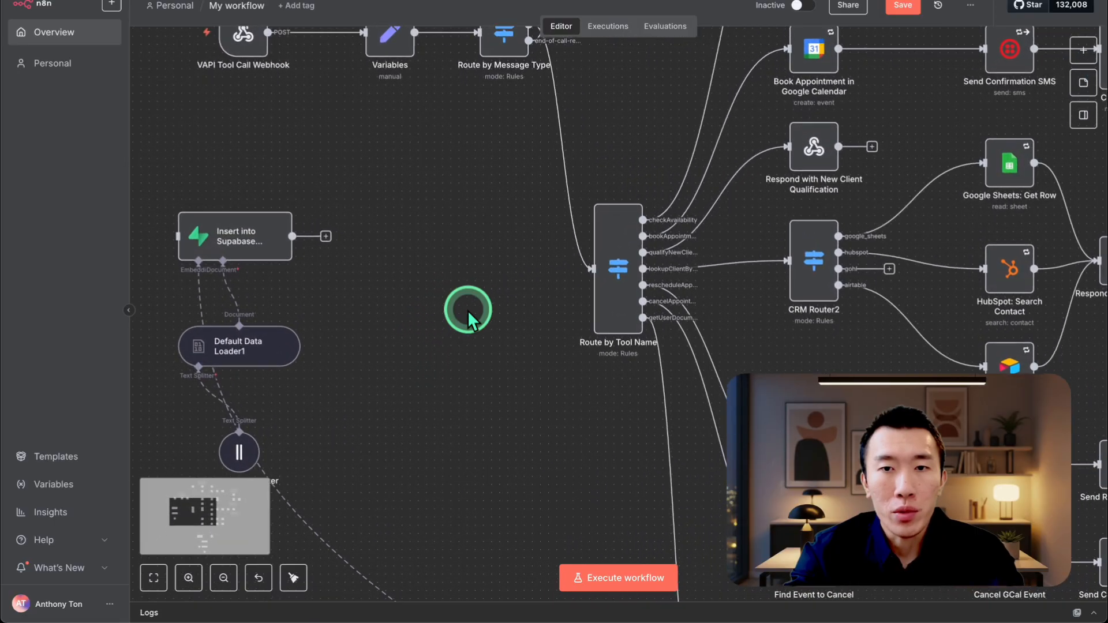
scroll(468, 310, up, 5)
scroll(468, 310, right, 3)
scroll(468, 310, up, 2)
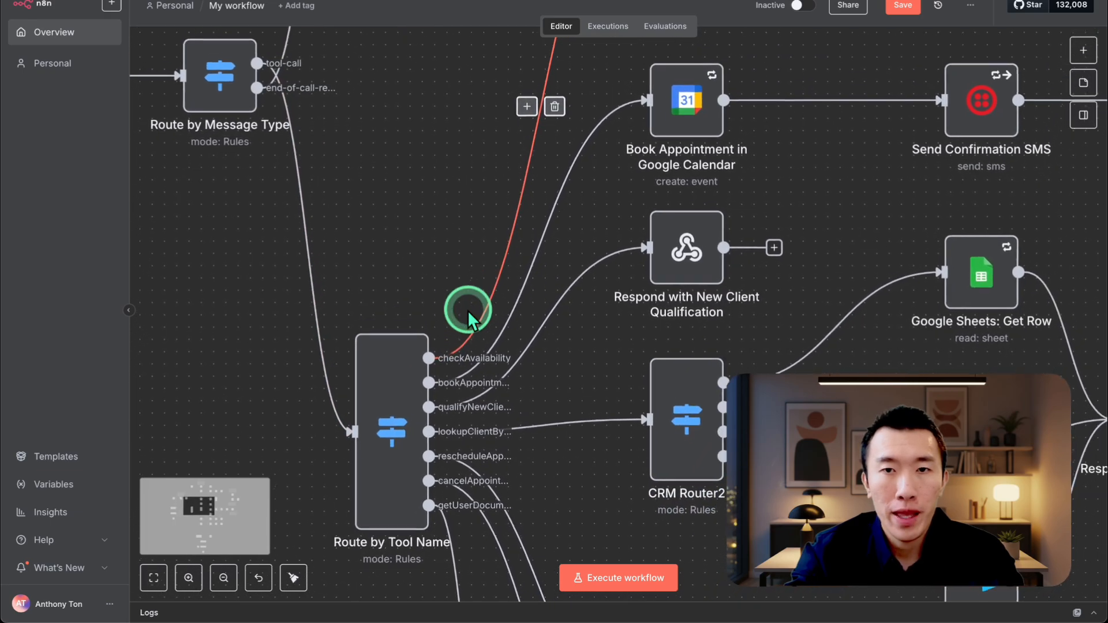
scroll(468, 310, right, 1)
scroll(468, 310, up, 1)
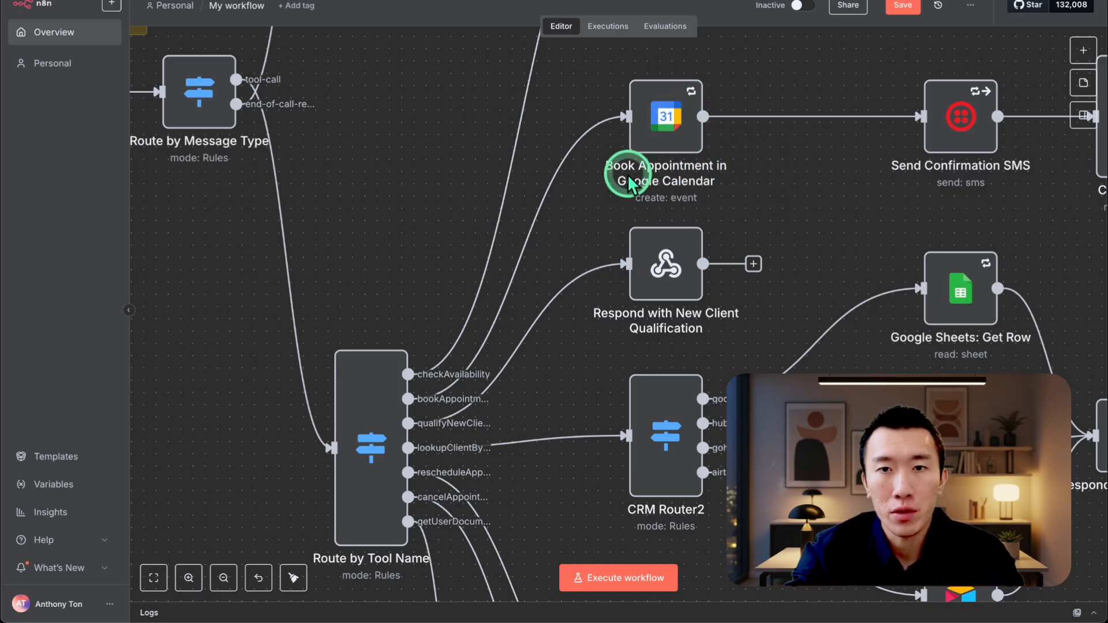
mouse_move(667, 120)
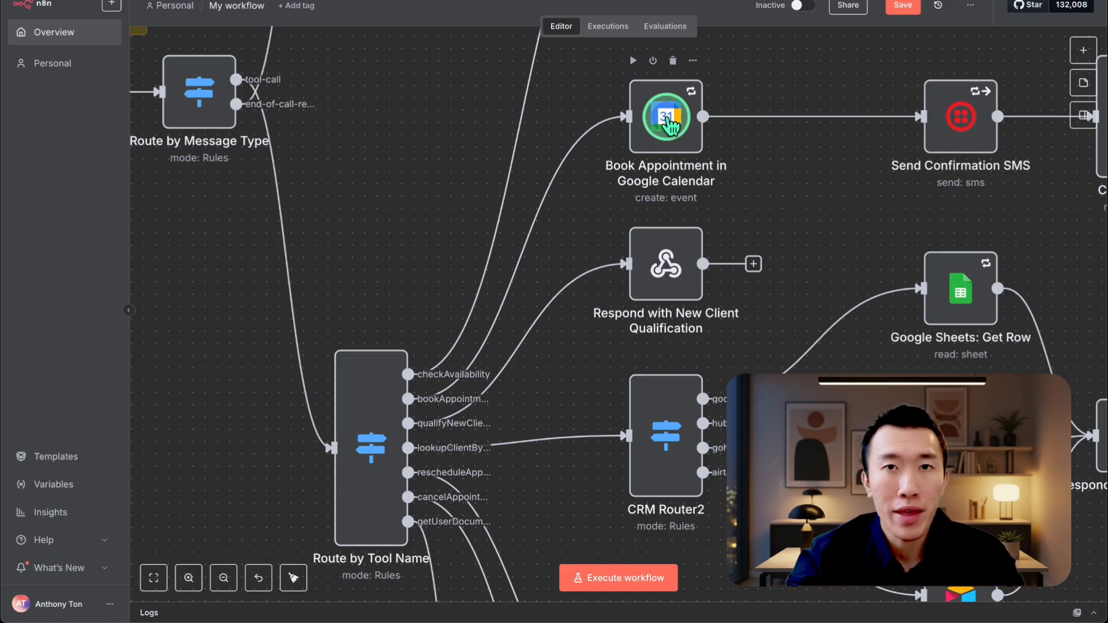
Step: Trace the flow from the VAPI Tool Call Webhook through both routing nodes to the appointment booking branch
scroll(338, 216, down, 4)
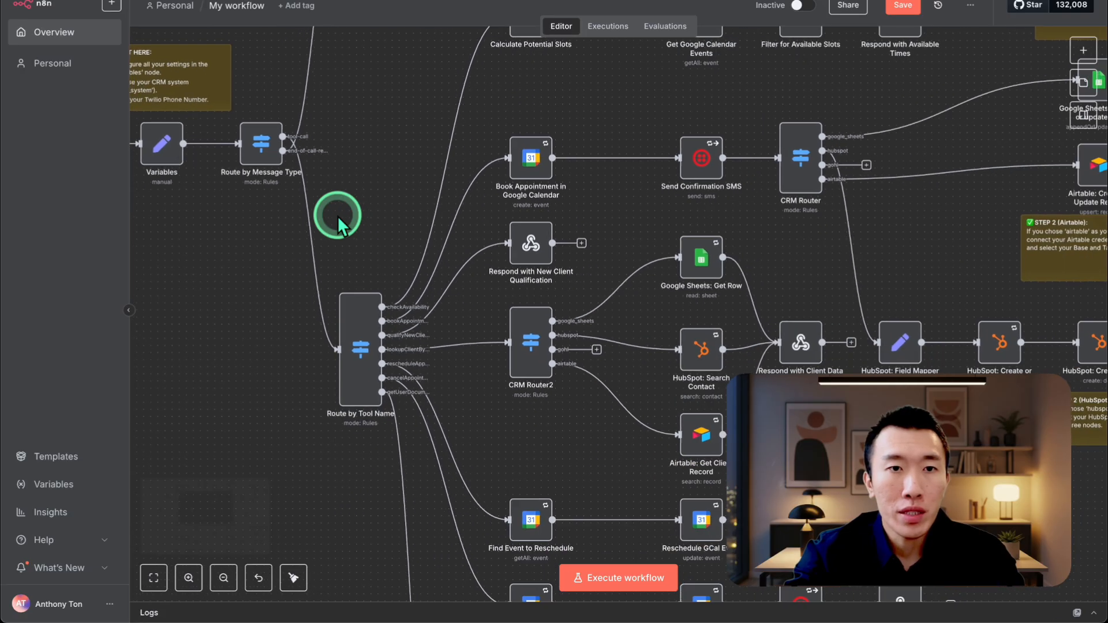
scroll(337, 216, left, 2)
scroll(337, 216, left, 1)
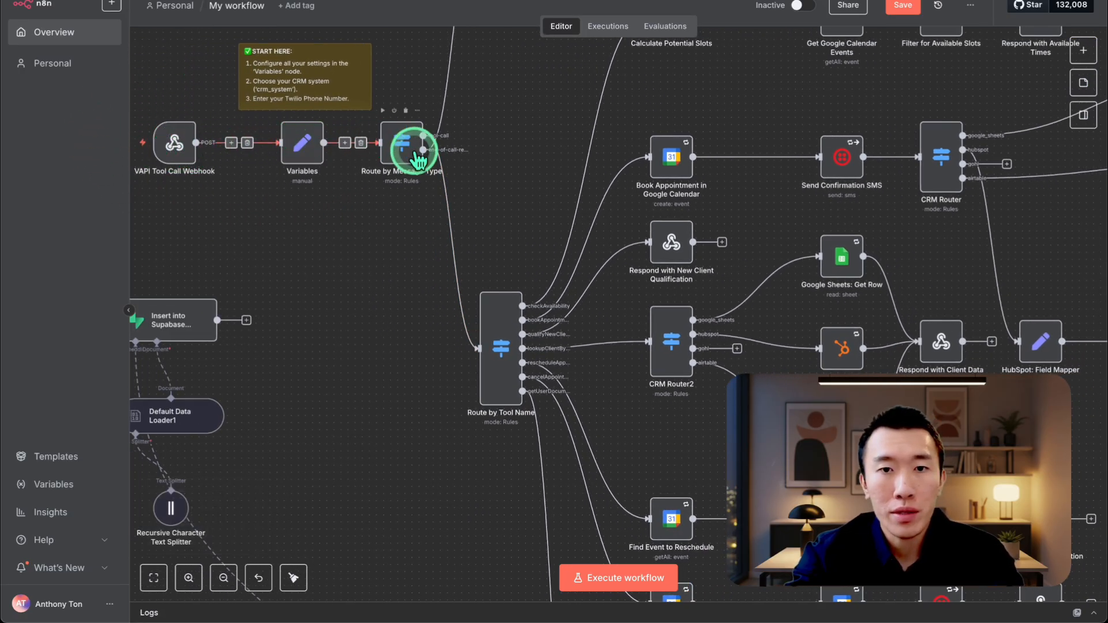
scroll(505, 347, up, 5)
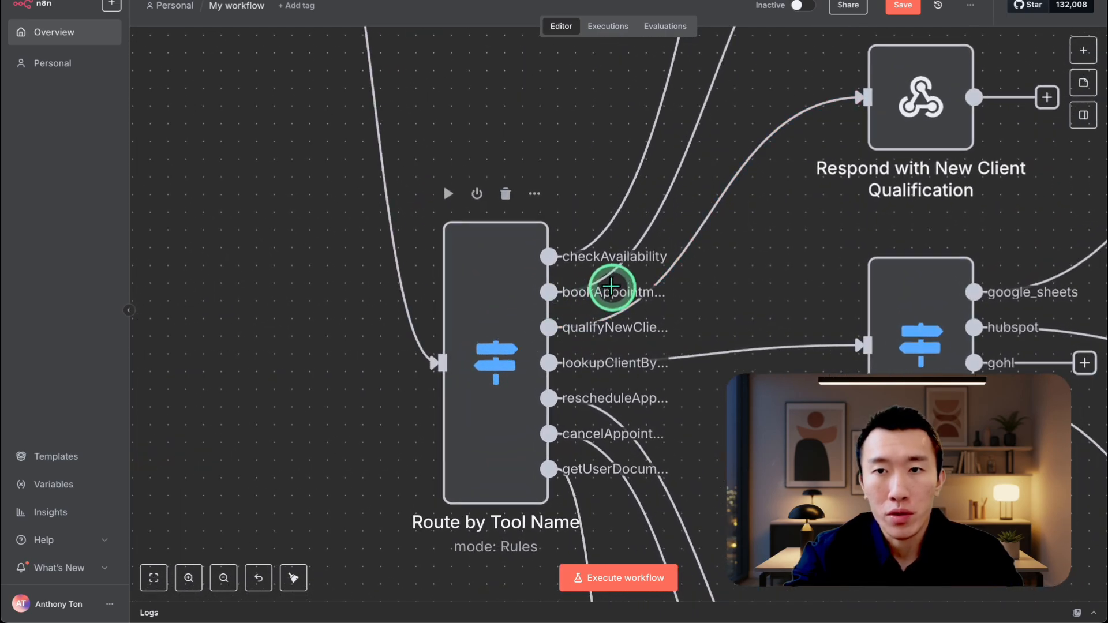
scroll(611, 288, right, 5)
scroll(611, 288, up, 5)
scroll(718, 208, down, 5)
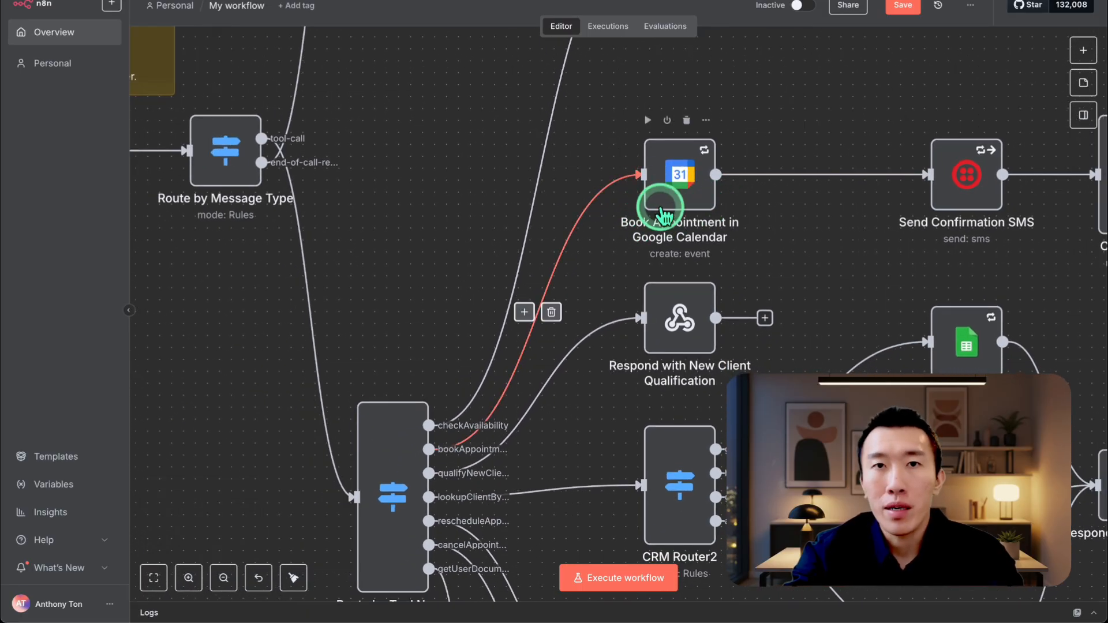
scroll(686, 183, down, 2)
scroll(684, 183, down, 1)
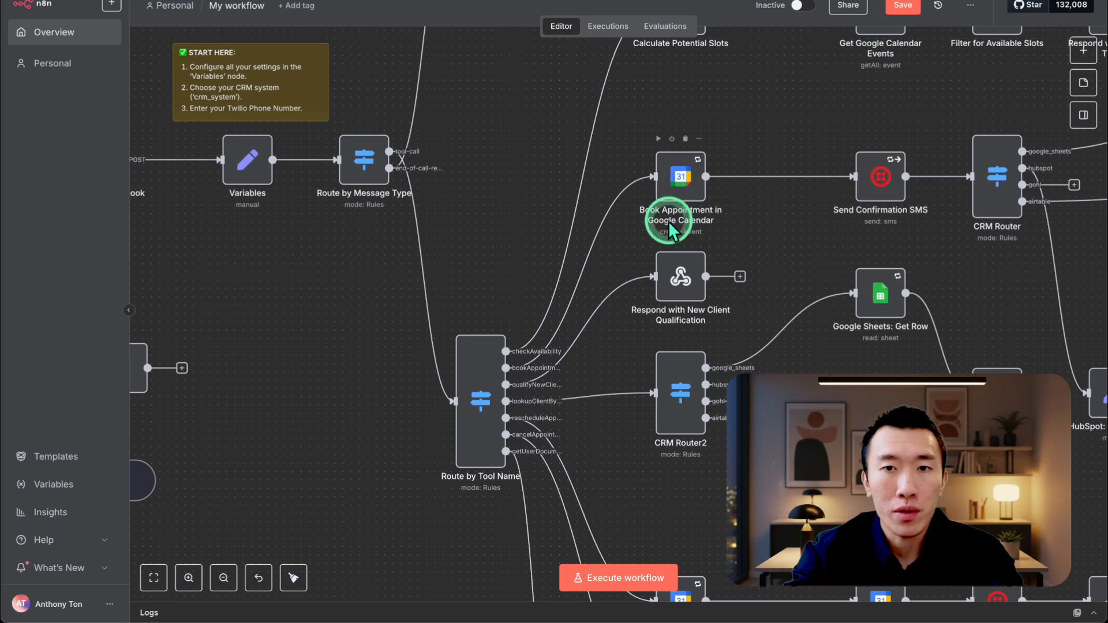
scroll(670, 223, up, 1)
scroll(670, 223, right, 1)
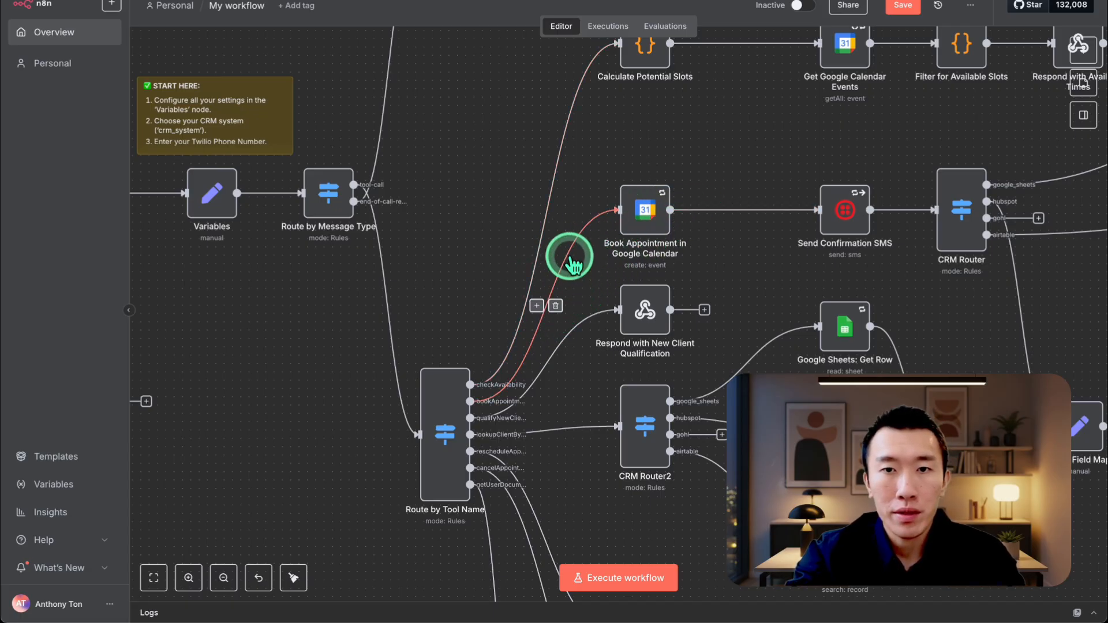
Step: Inspect the Book Appointment in Google Calendar node's parameters and its list of selectable calendars, then close the node
double_click(642, 209)
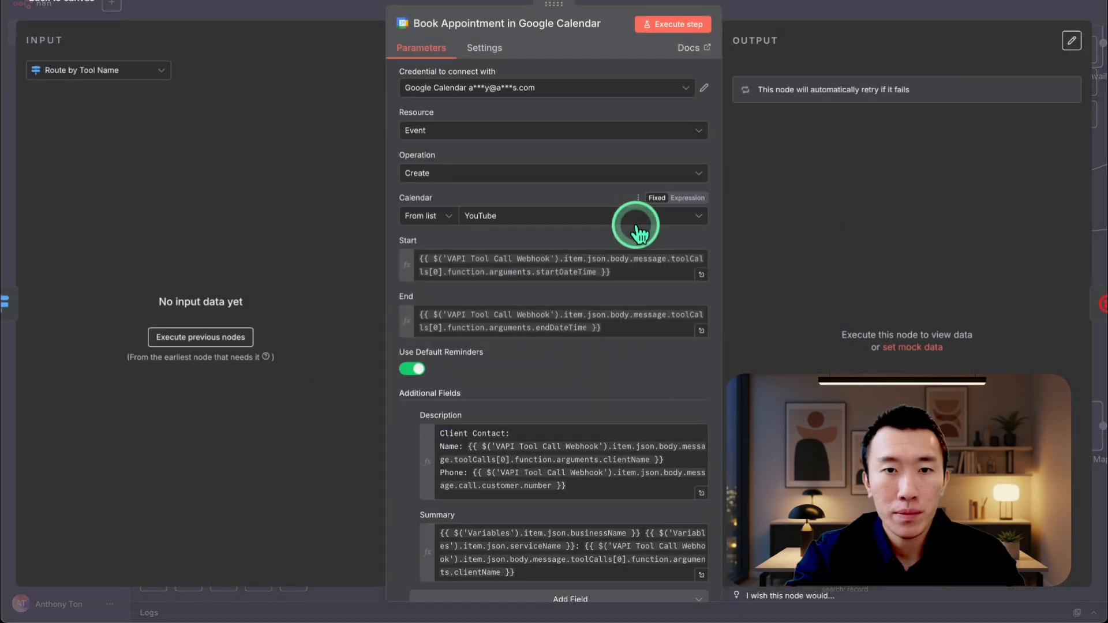
click(520, 218)
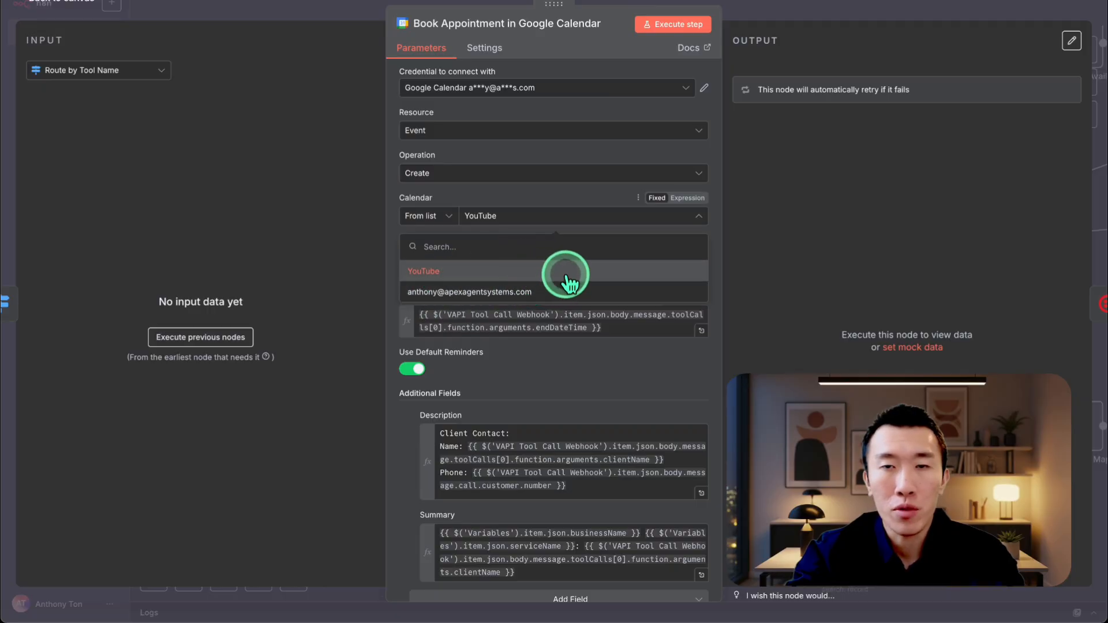
key(Escape)
click(571, 306)
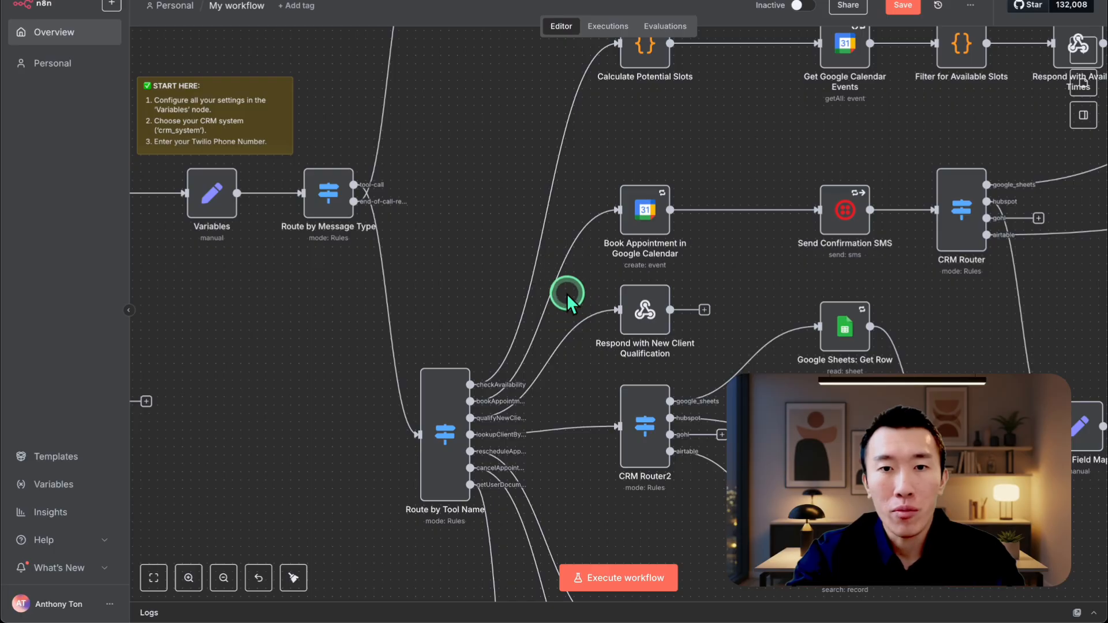
click(643, 202)
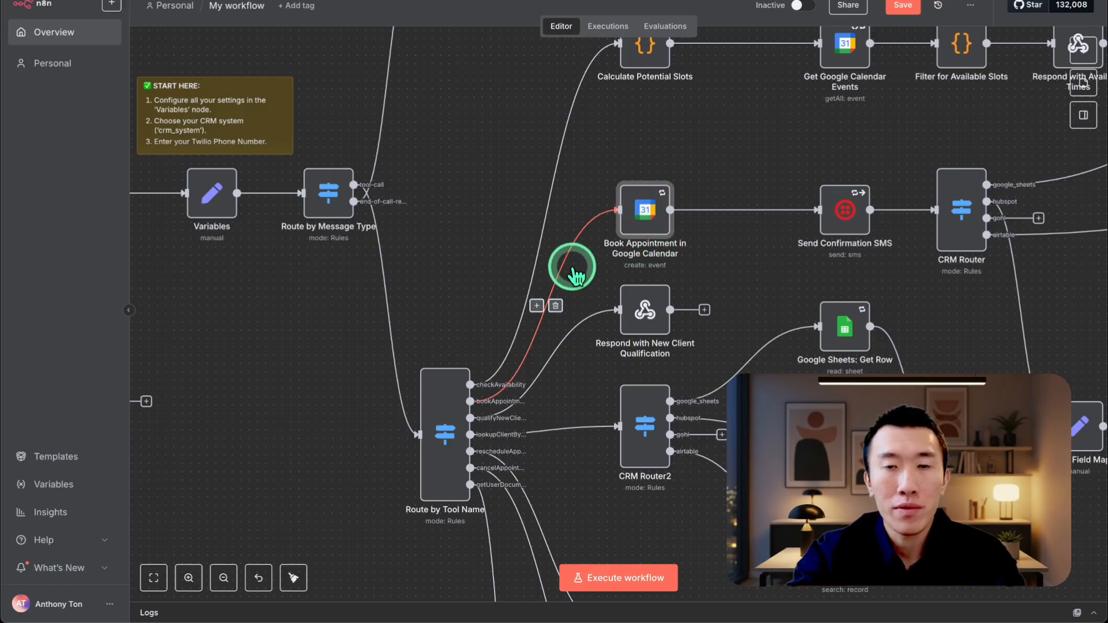
click(585, 296)
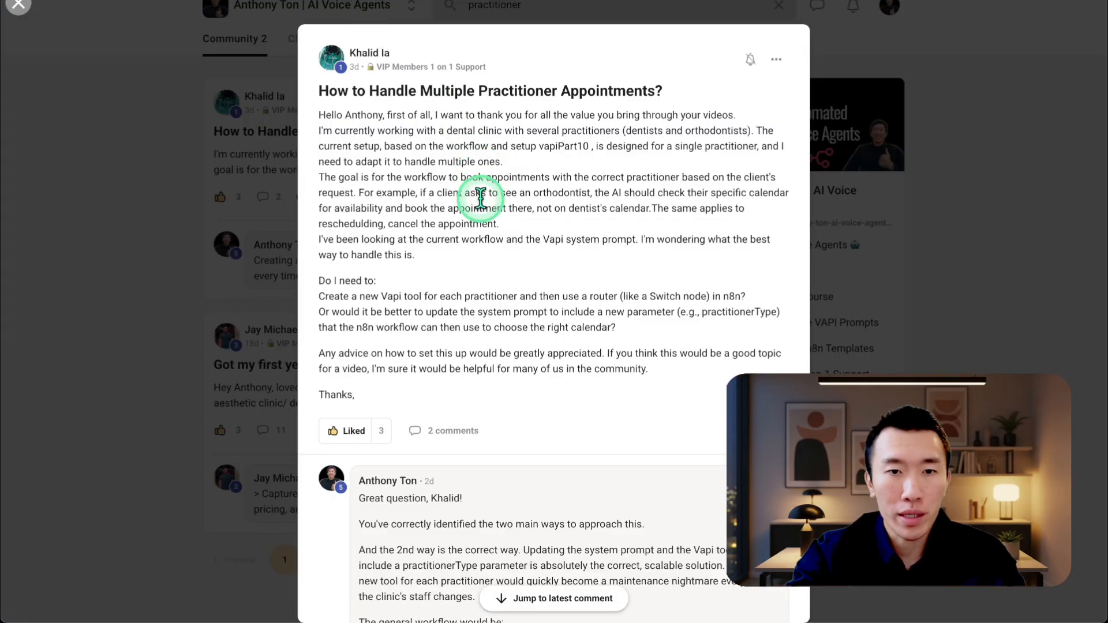
Step: Read the community post on multiple practitioner appointments, highlighting the option of a new Vapi tool per practitioner with a router
scroll(477, 231, down, 1)
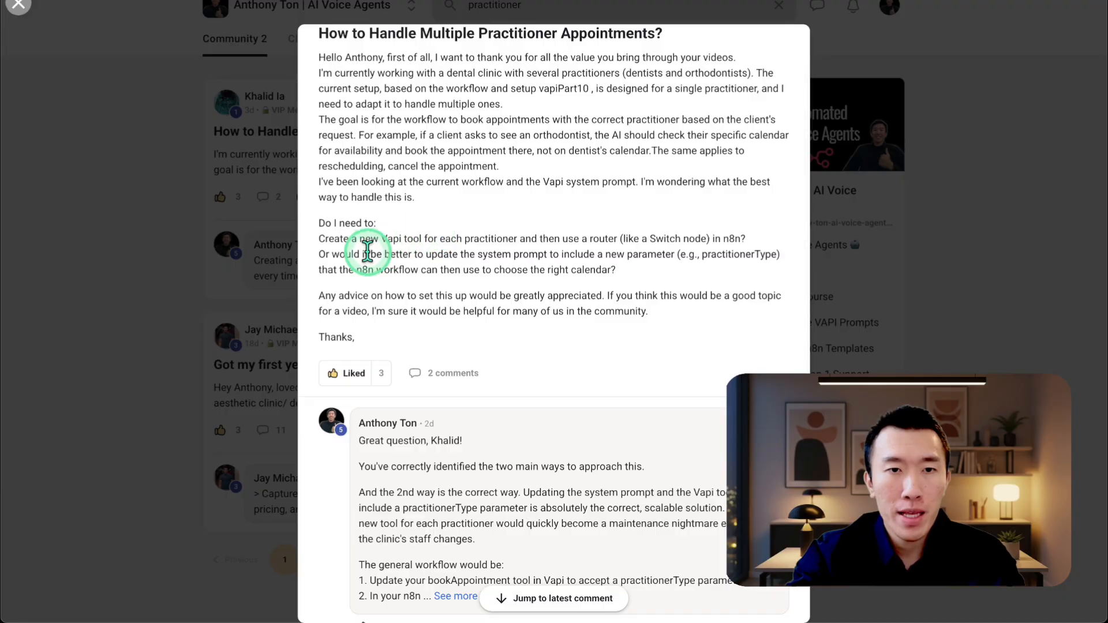
drag(349, 236, 658, 236)
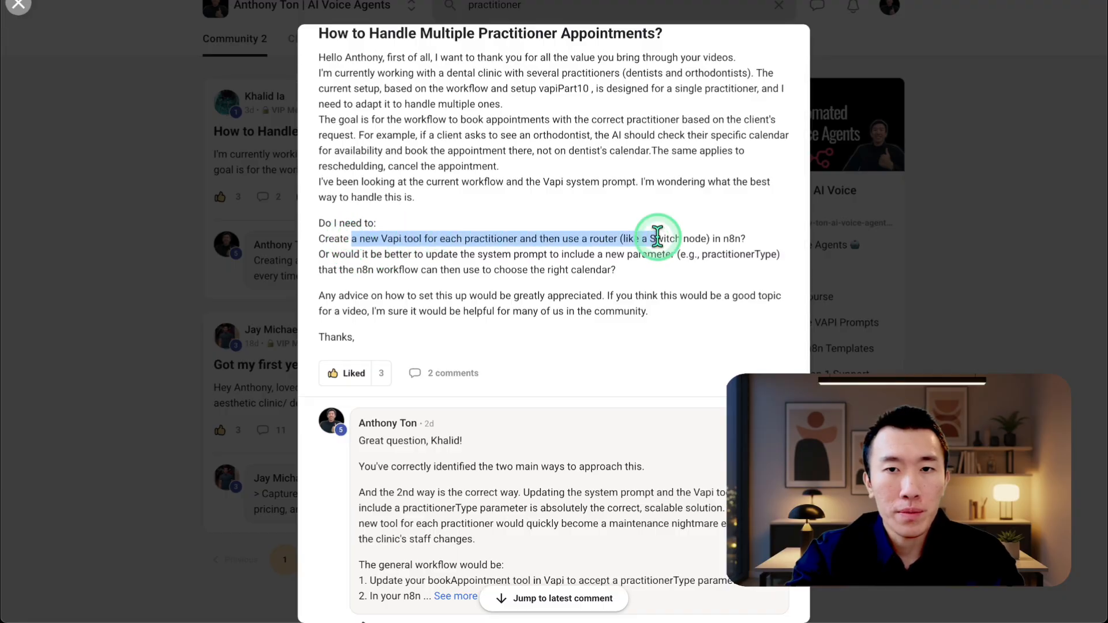
click(658, 236)
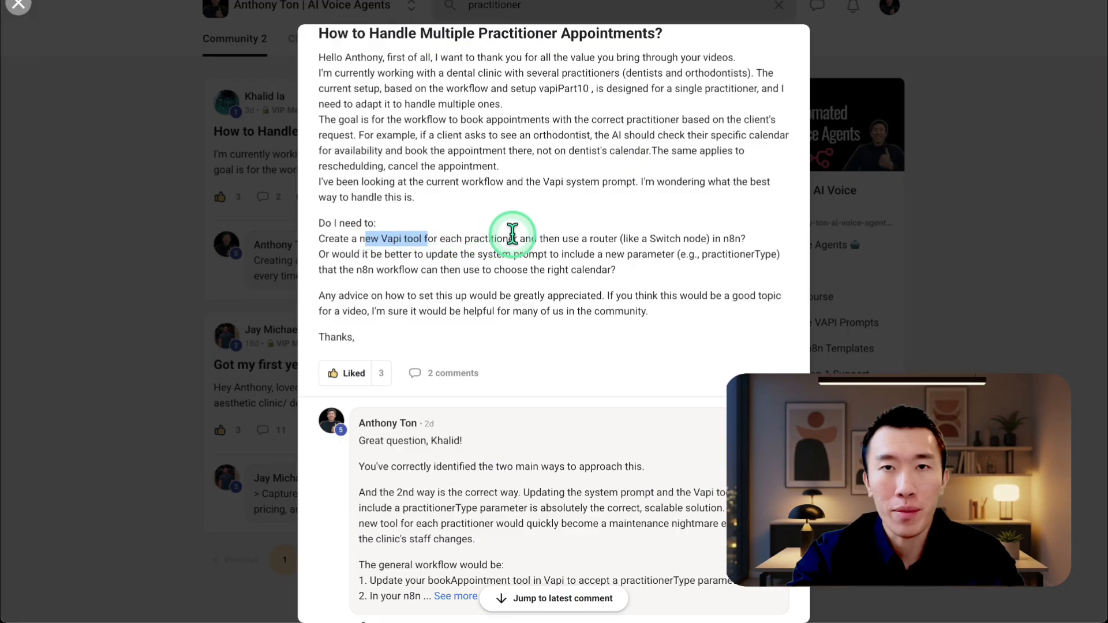
click(508, 233)
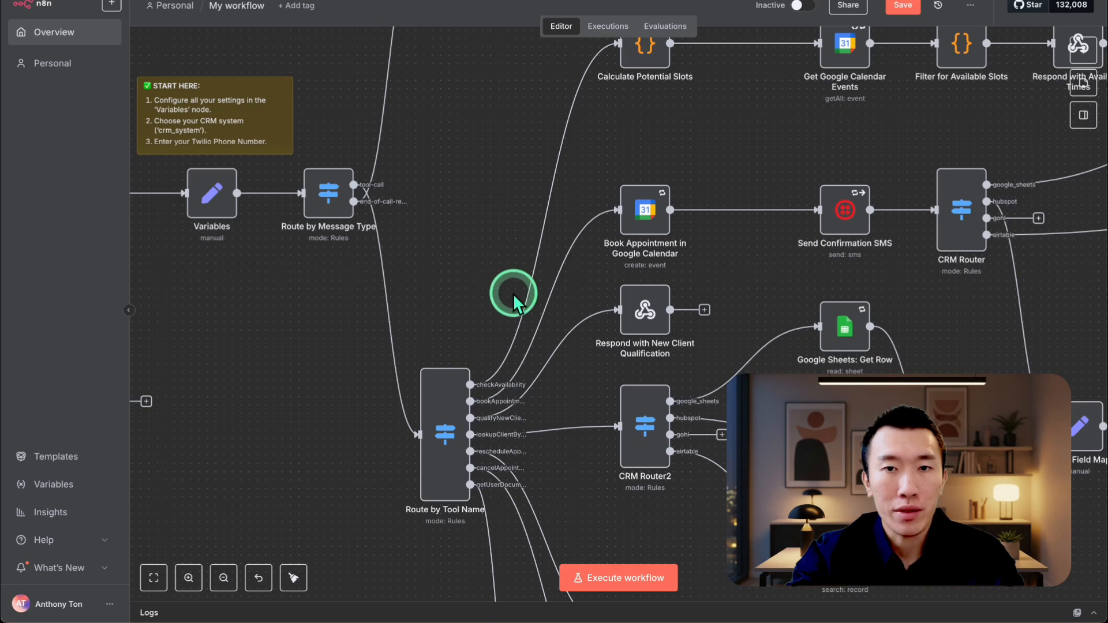
Step: Review the whole workflow and the branches of Route by Tool Name to judge what separate tools per practitioner would duplicate
scroll(514, 293, down, 3)
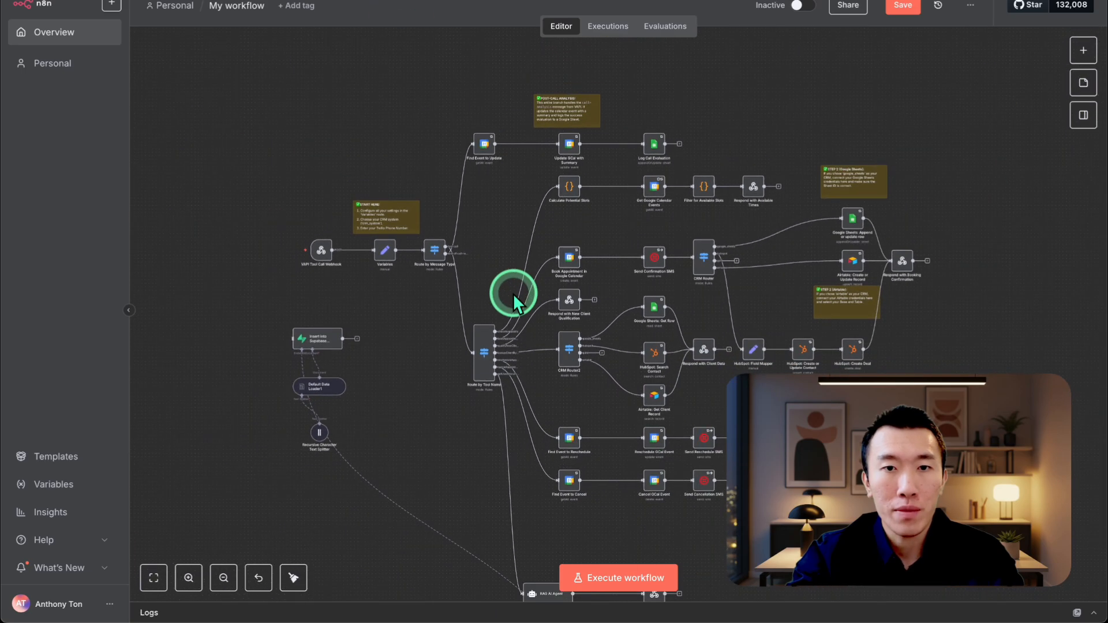
scroll(514, 293, down, 2)
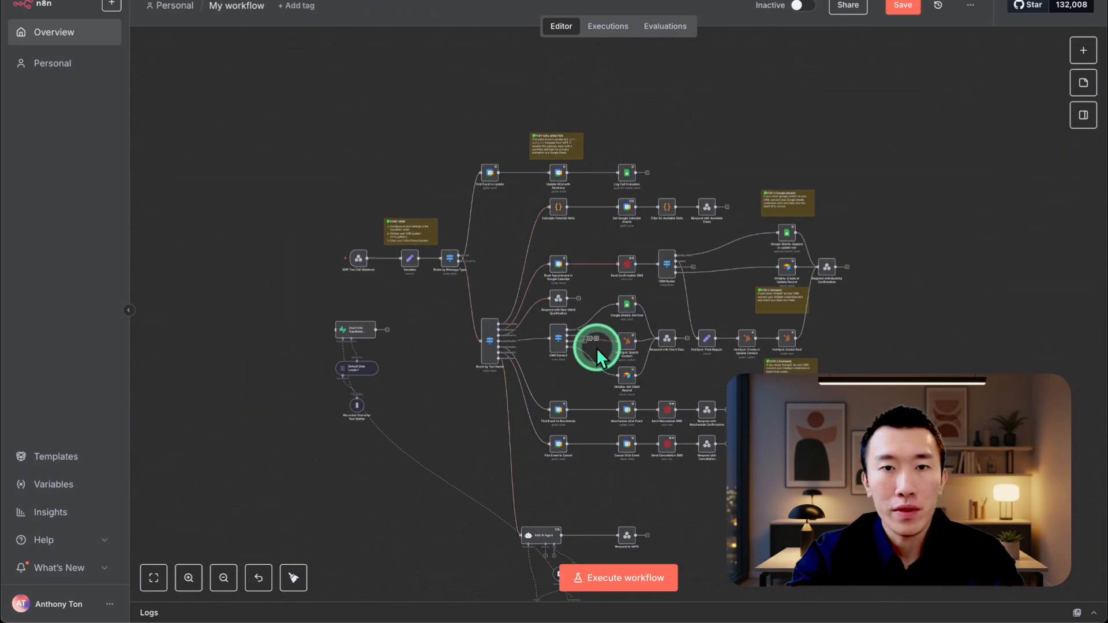
scroll(597, 347, up, 5)
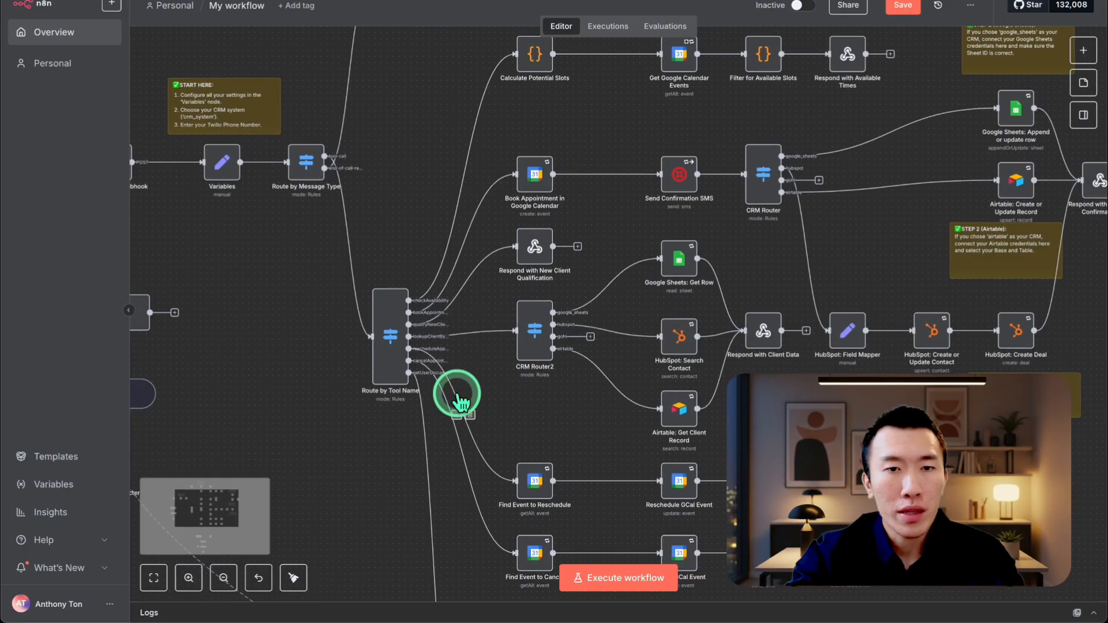
scroll(458, 403, up, 4)
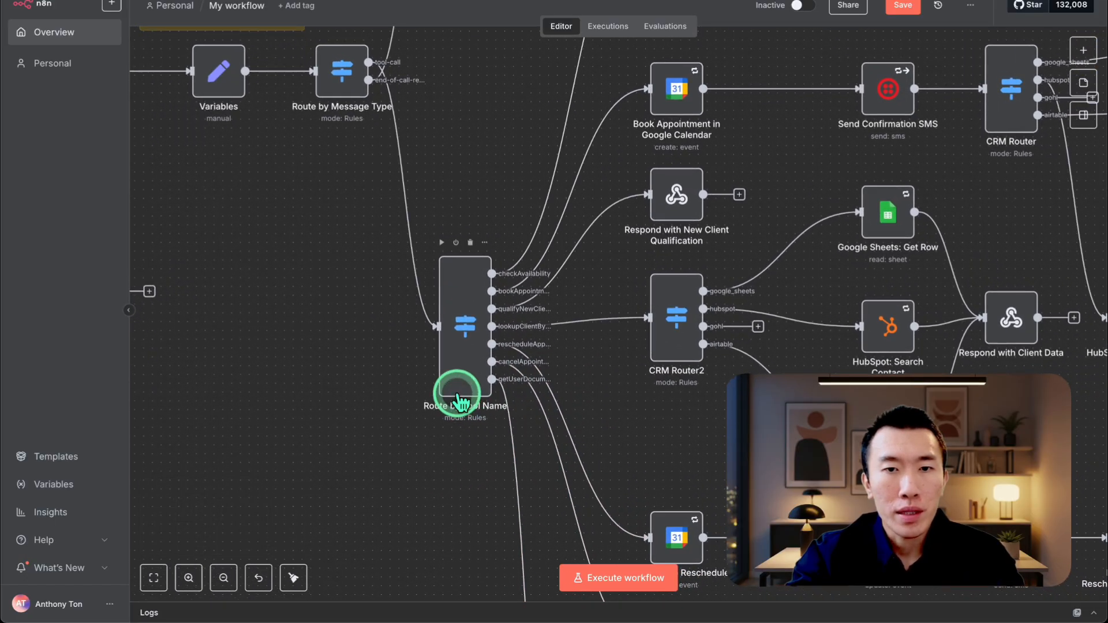
scroll(458, 402, down, 2)
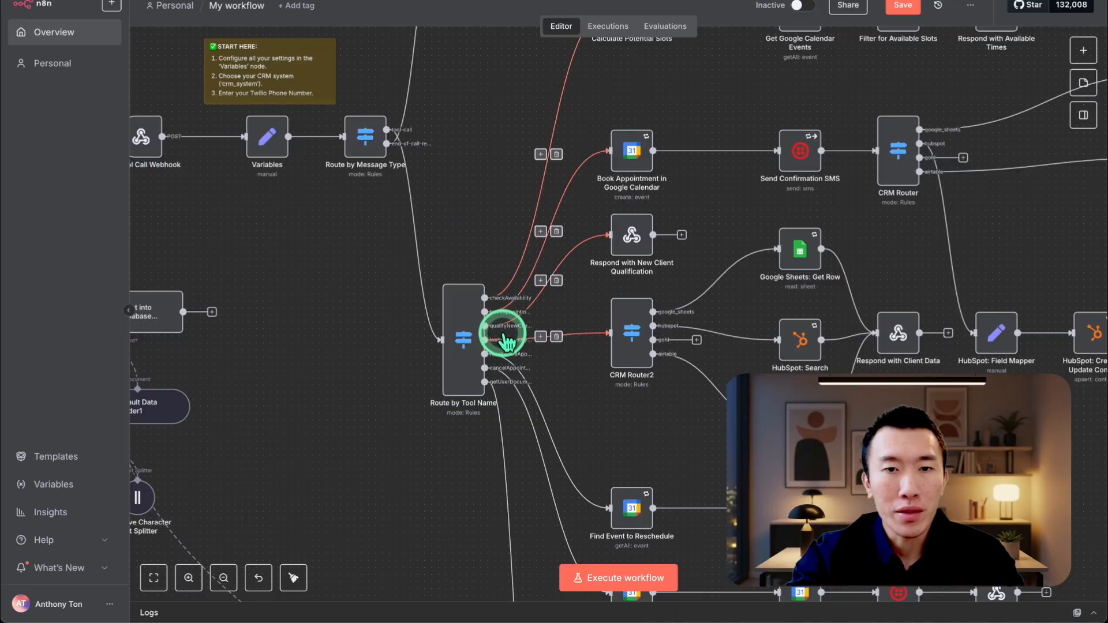
scroll(502, 329, up, 2)
scroll(477, 298, down, 8)
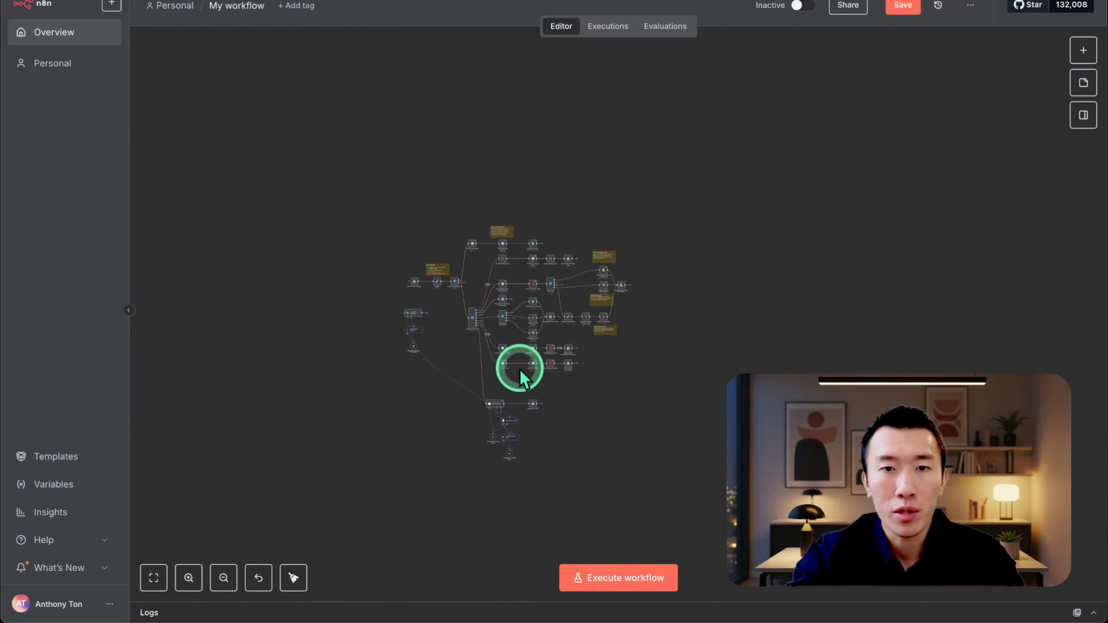
scroll(519, 369, up, 6)
scroll(520, 369, up, 3)
scroll(522, 376, up, 2)
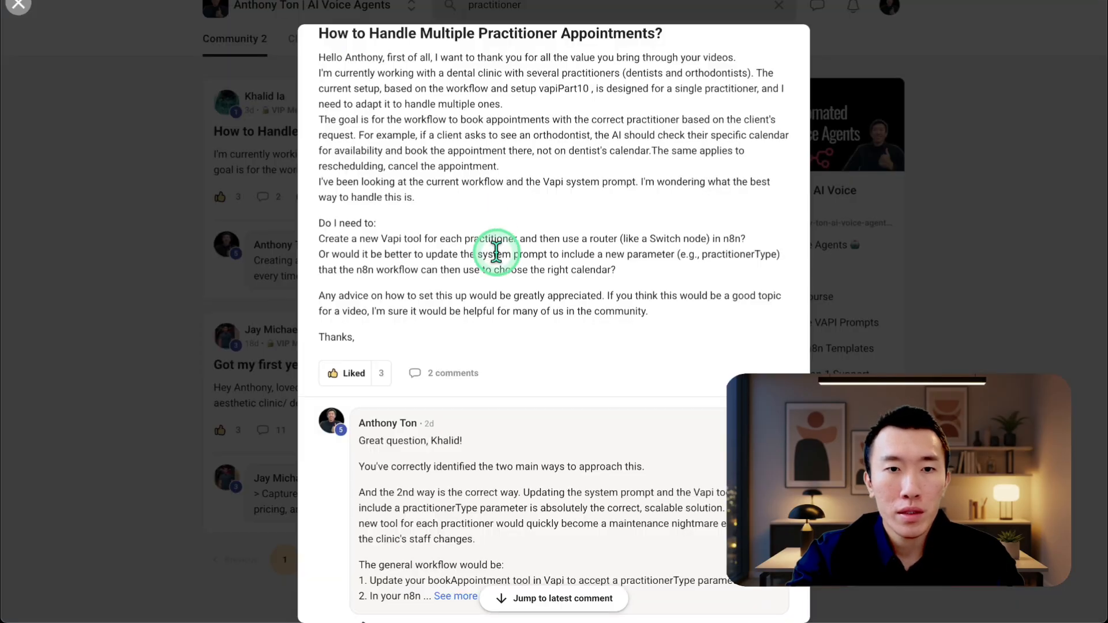
Step: Read the post's second option, highlighting the system prompt update with a practitionerType parameter to choose the right calendar
scroll(496, 252, down, 1)
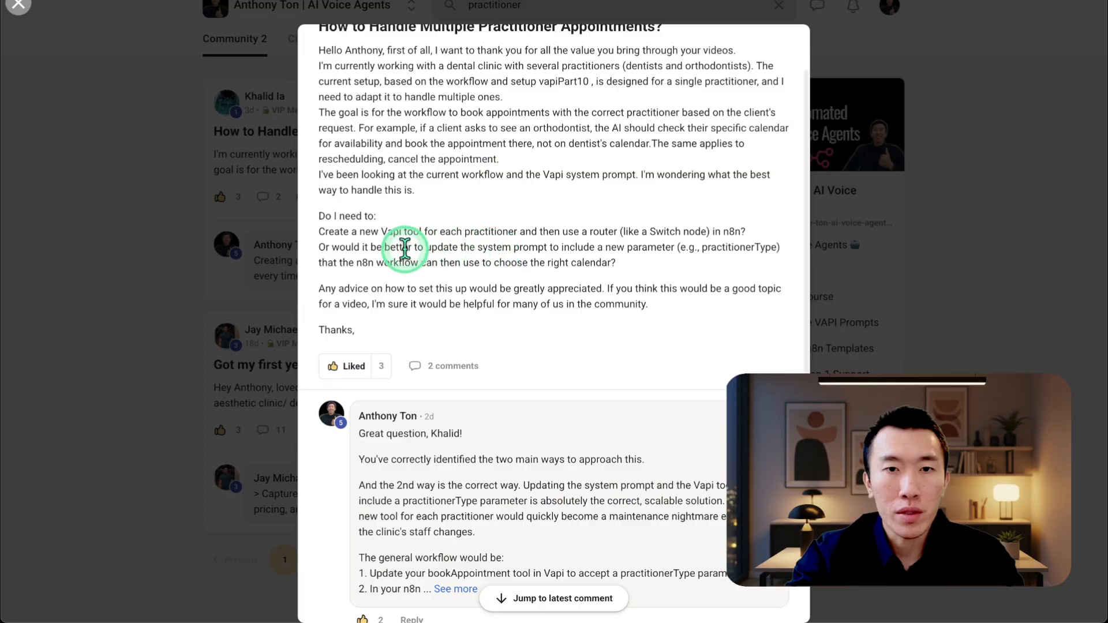
drag(402, 248, 619, 249)
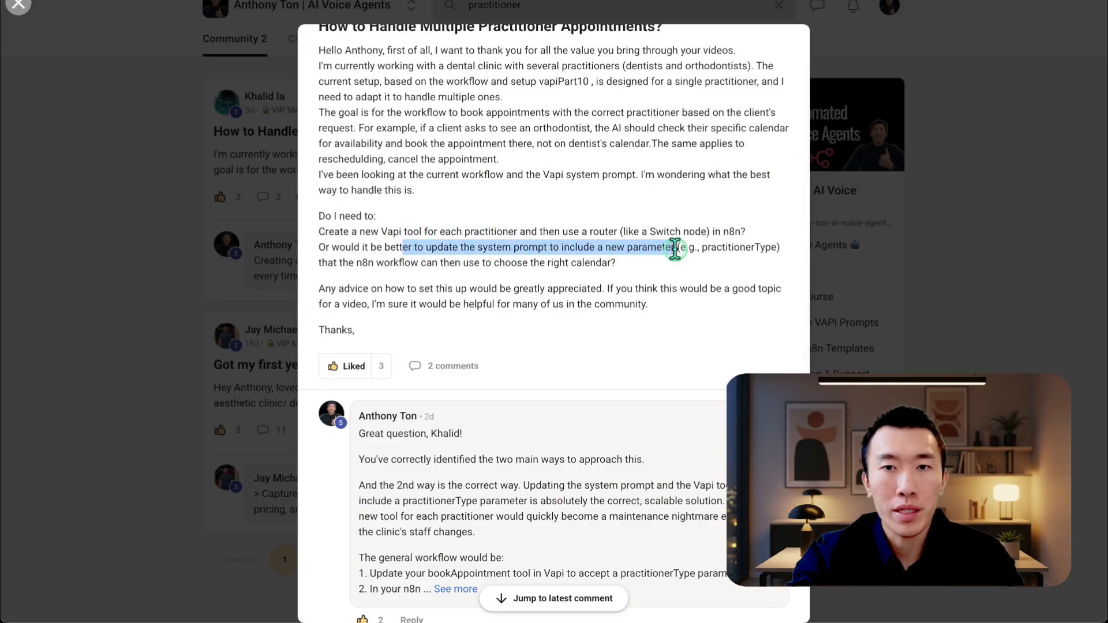
drag(779, 247, 413, 266)
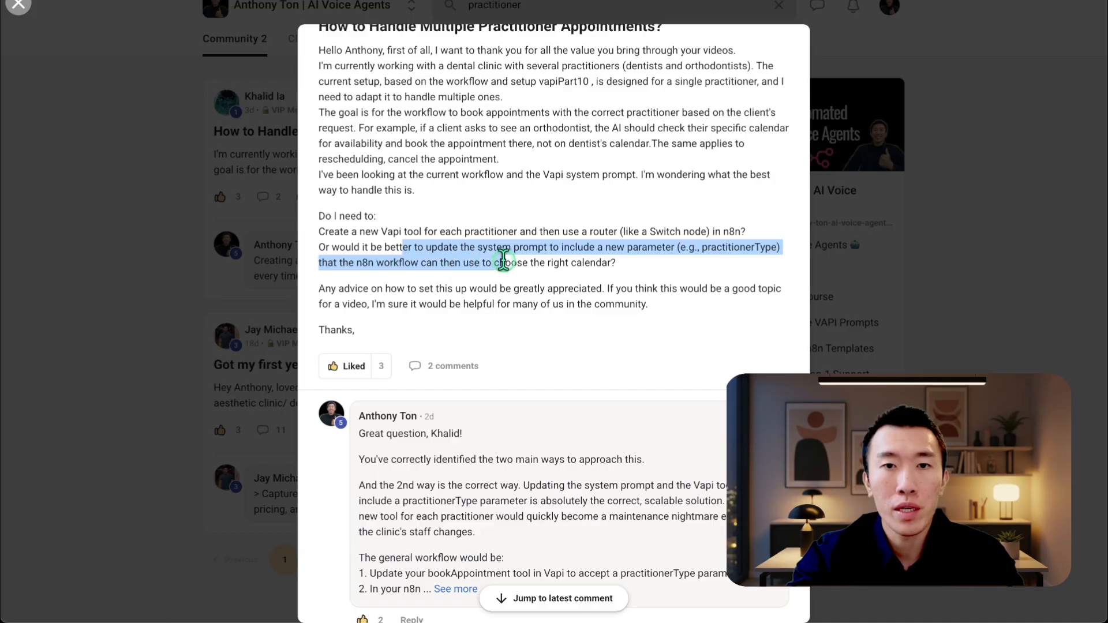
drag(610, 255, 648, 269)
click(648, 265)
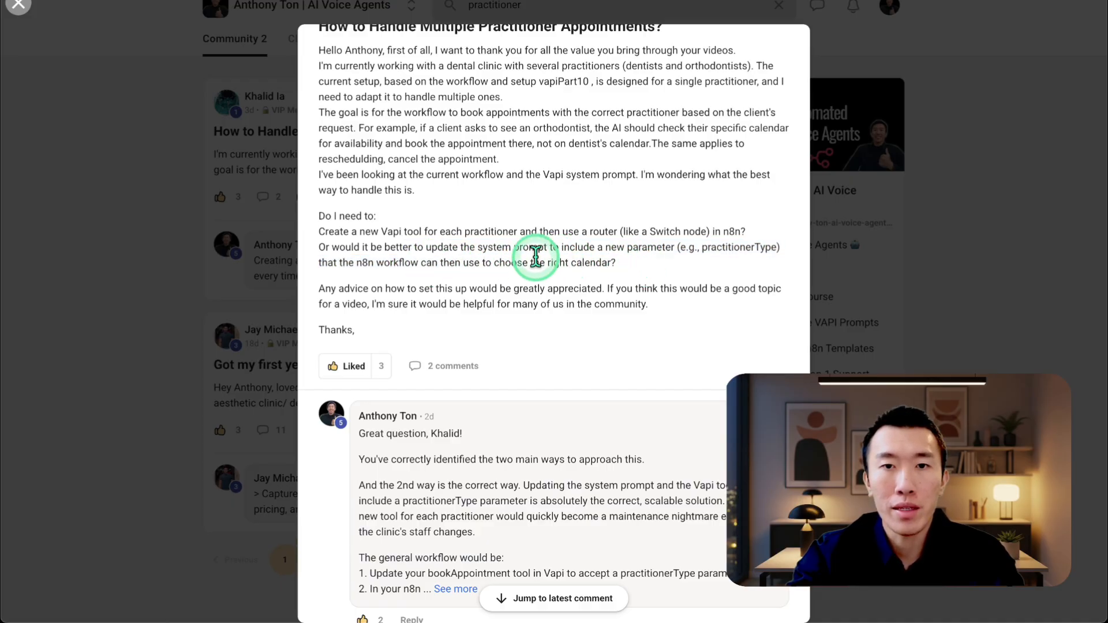
drag(478, 256, 646, 255)
click(647, 254)
scroll(647, 255, up, 2)
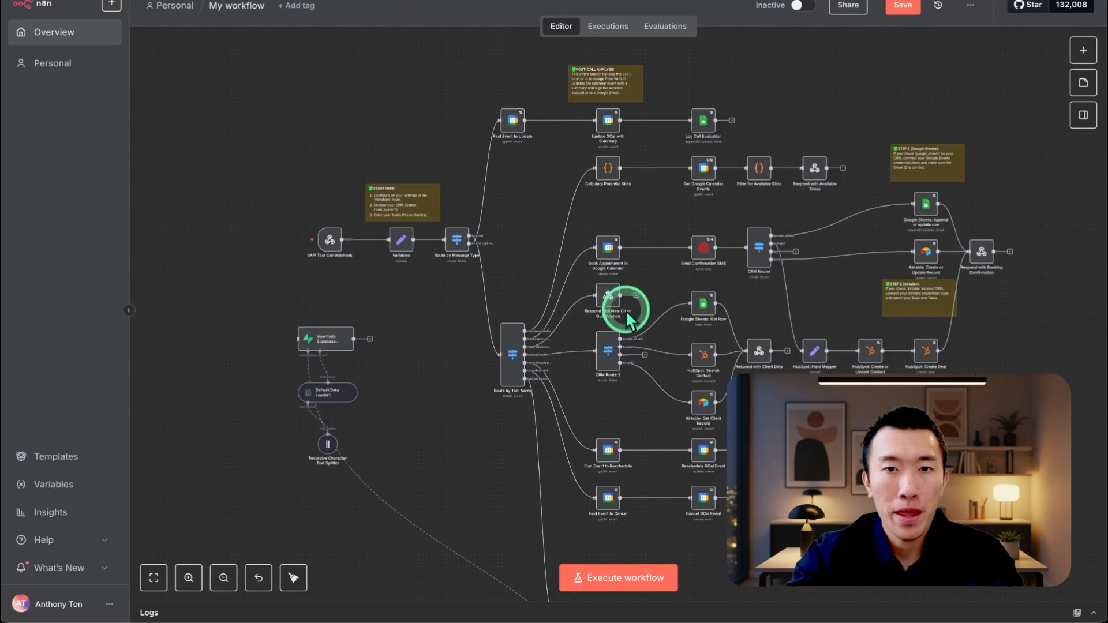
Step: Insert a Switch node on the bookAppointment connection between Route by Tool Name and Book Appointment in Google Calendar
scroll(626, 308, up, 5)
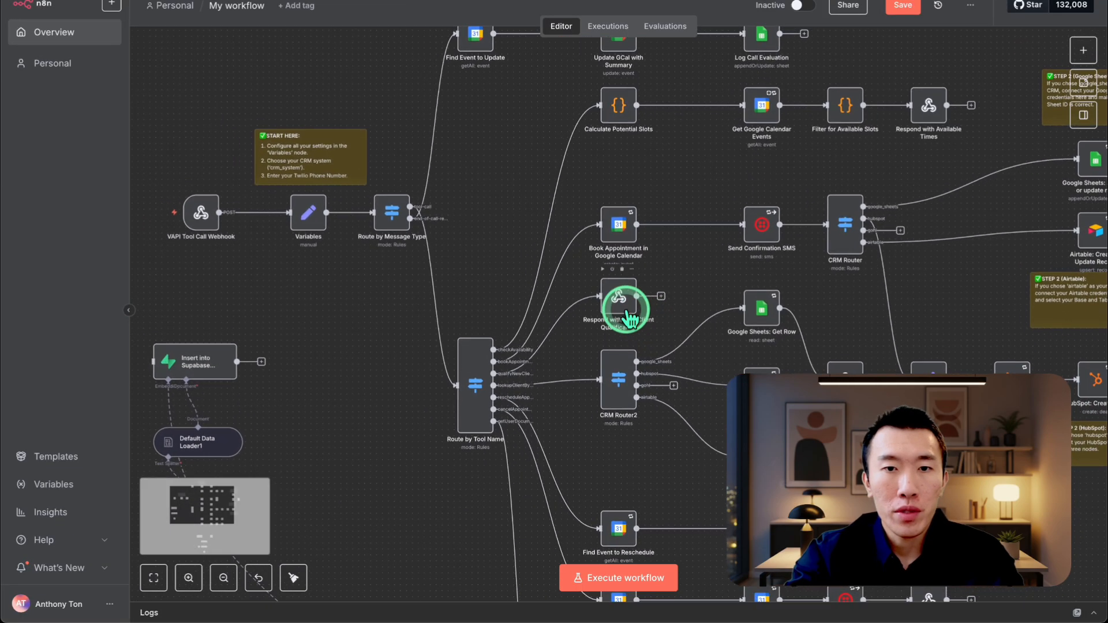
scroll(626, 311, left, 1)
scroll(630, 317, up, 3)
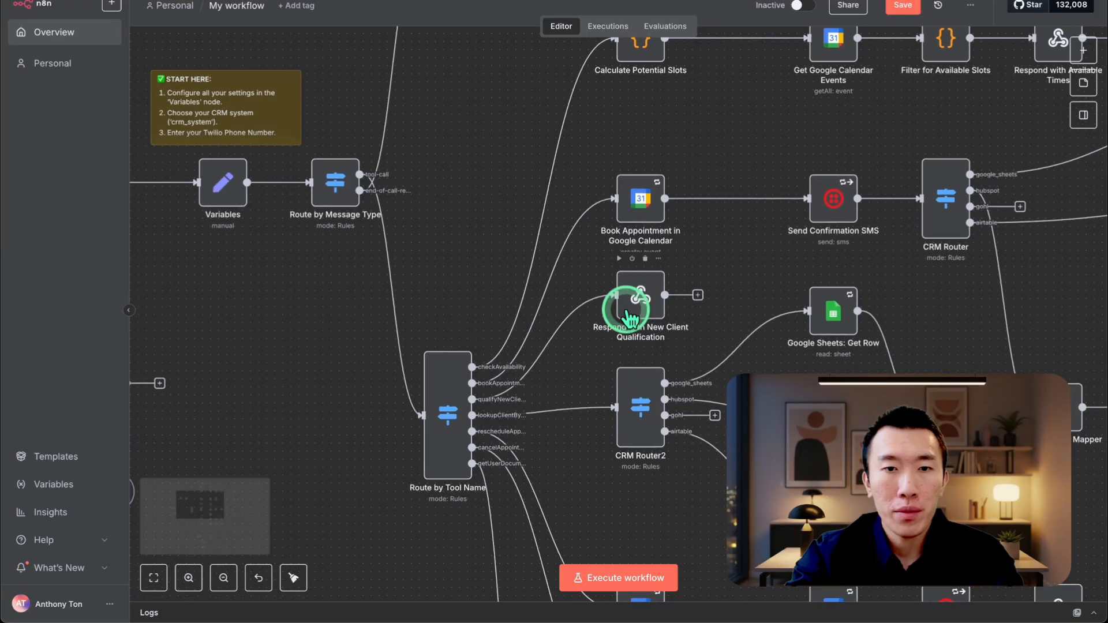
scroll(632, 311, left, 5)
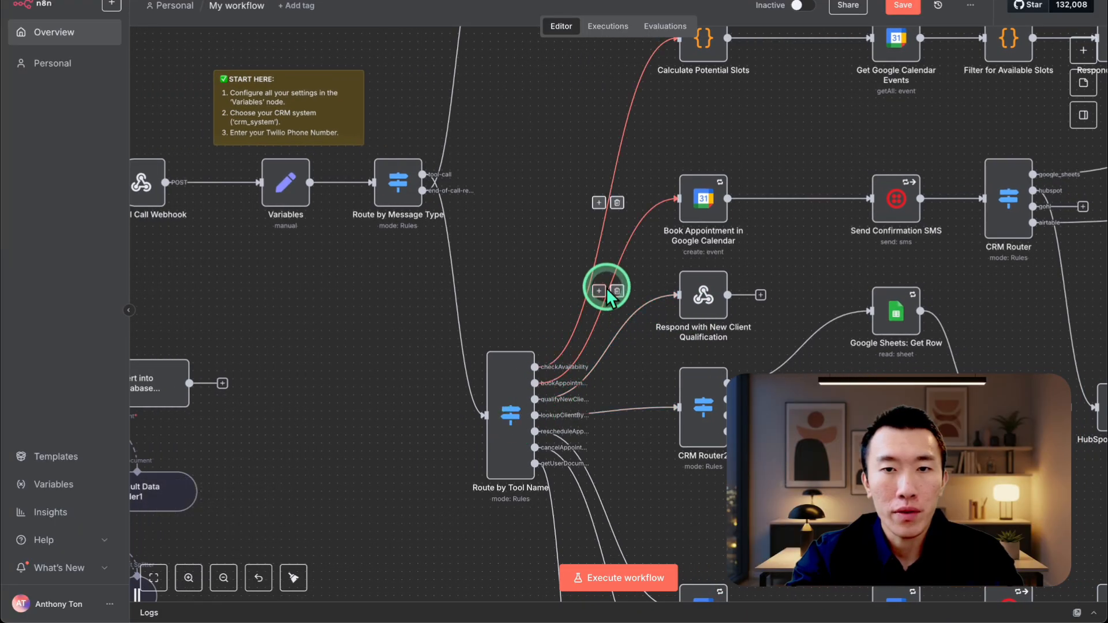
click(599, 291)
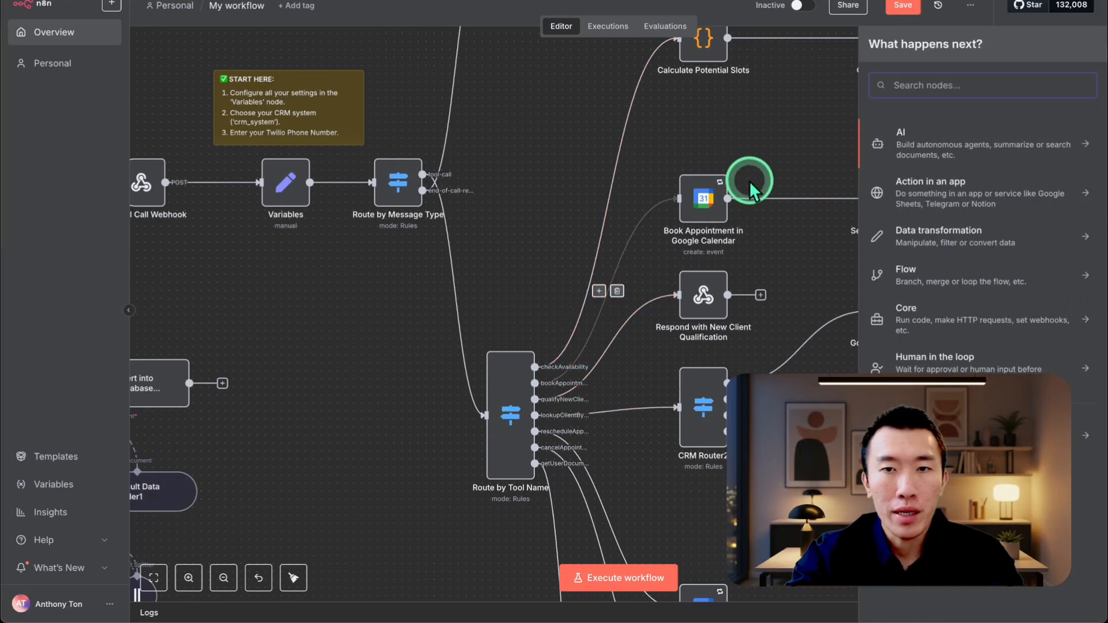
click(920, 86)
text(switch)
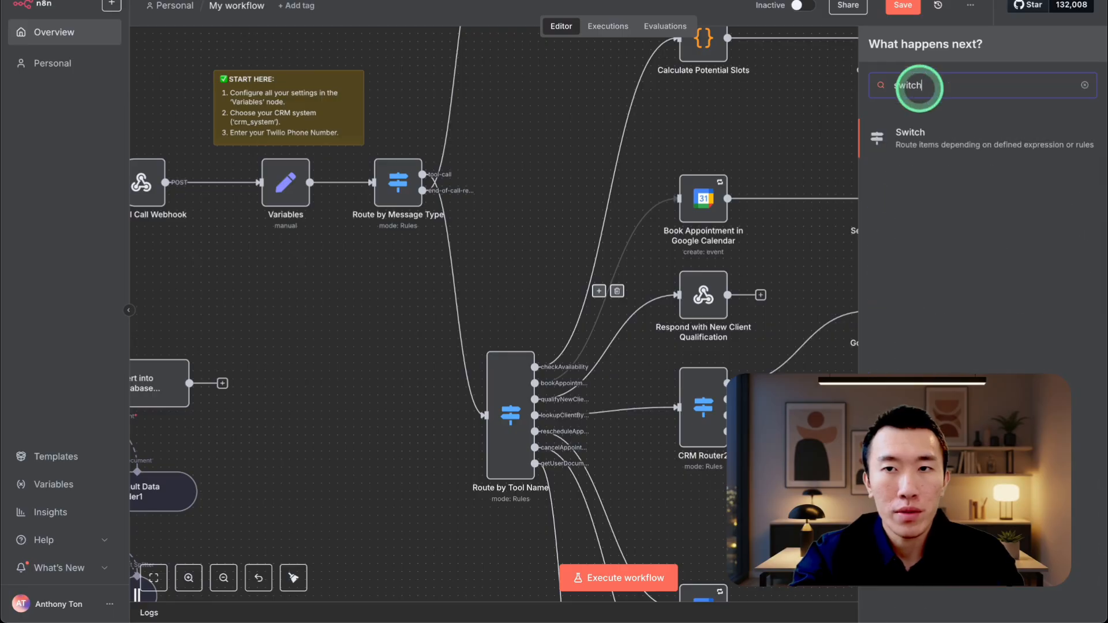
click(955, 146)
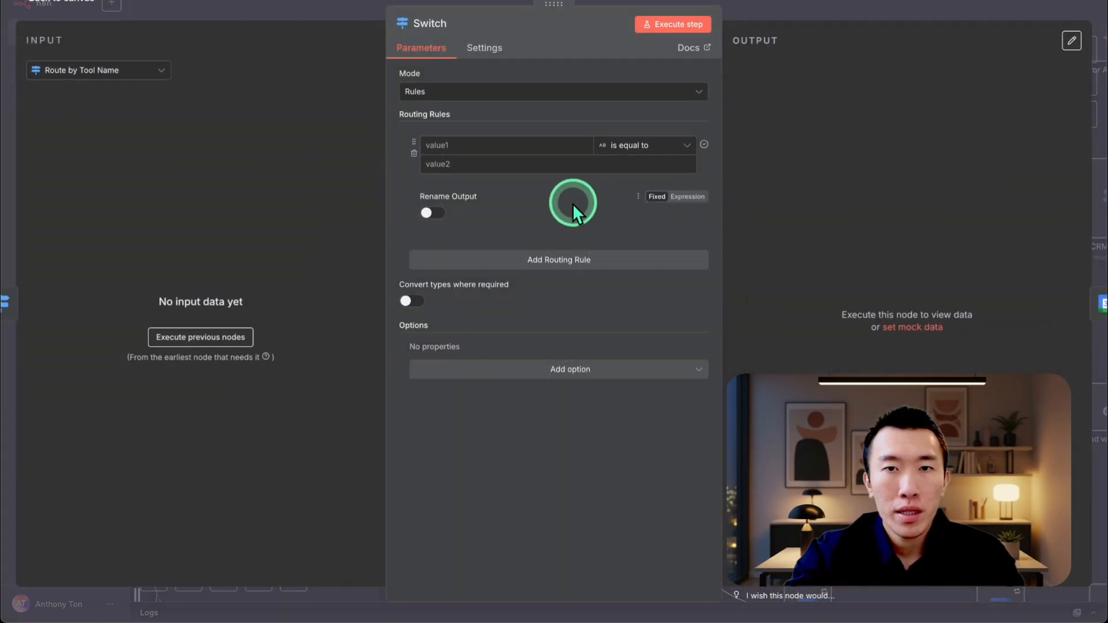
Step: Set the Switch node's first routing rule to match "dentist" and rename its output to dentist
click(505, 146)
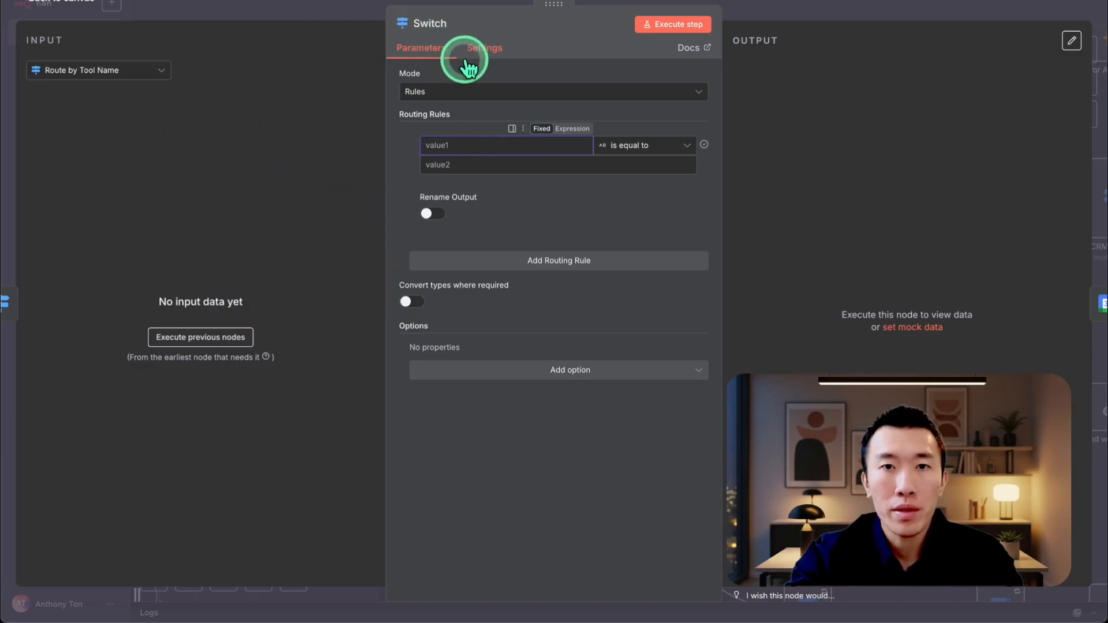
click(534, 165)
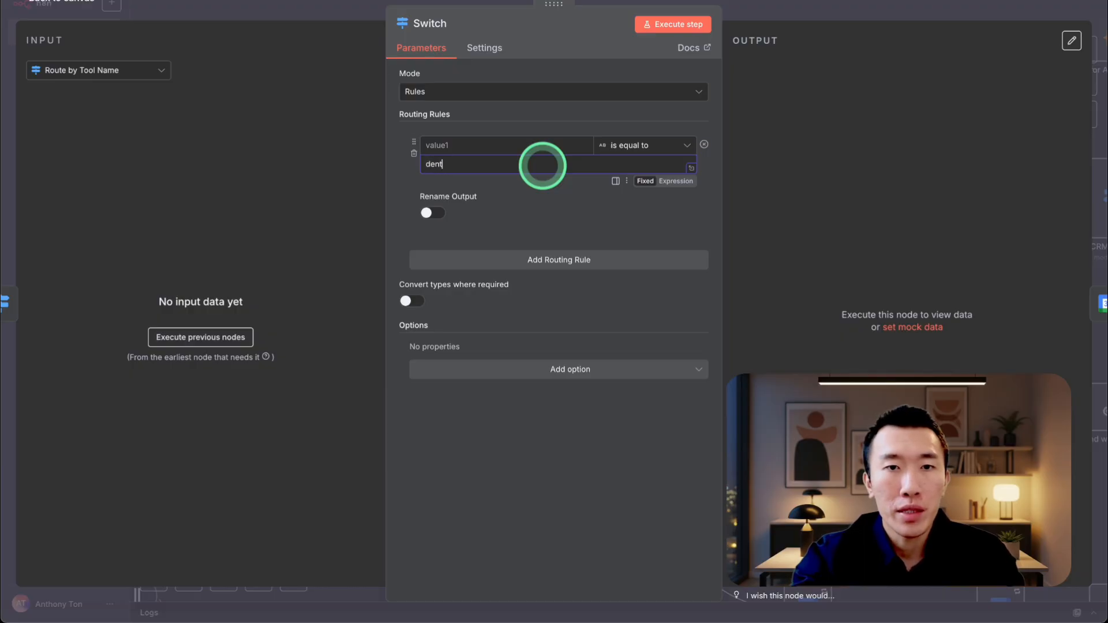
double_click(542, 166)
key(ctrl+c)
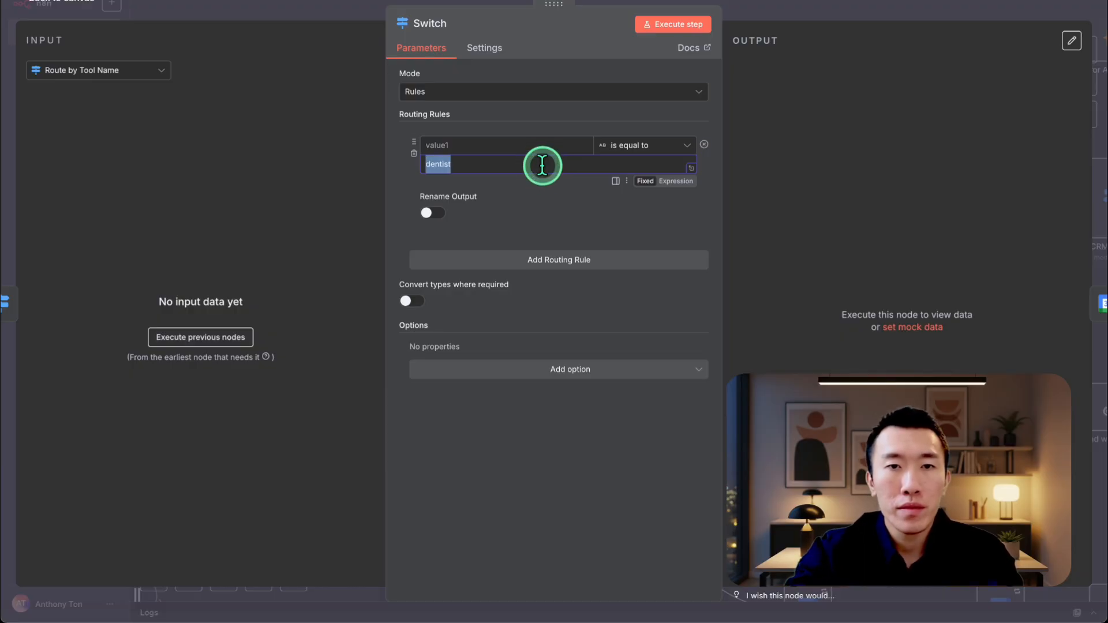
click(442, 212)
key(ctrl+v)
Step: Add a second routing rule matching "orthodontist", rename its output to orthodontist, and close the Switch node
click(559, 298)
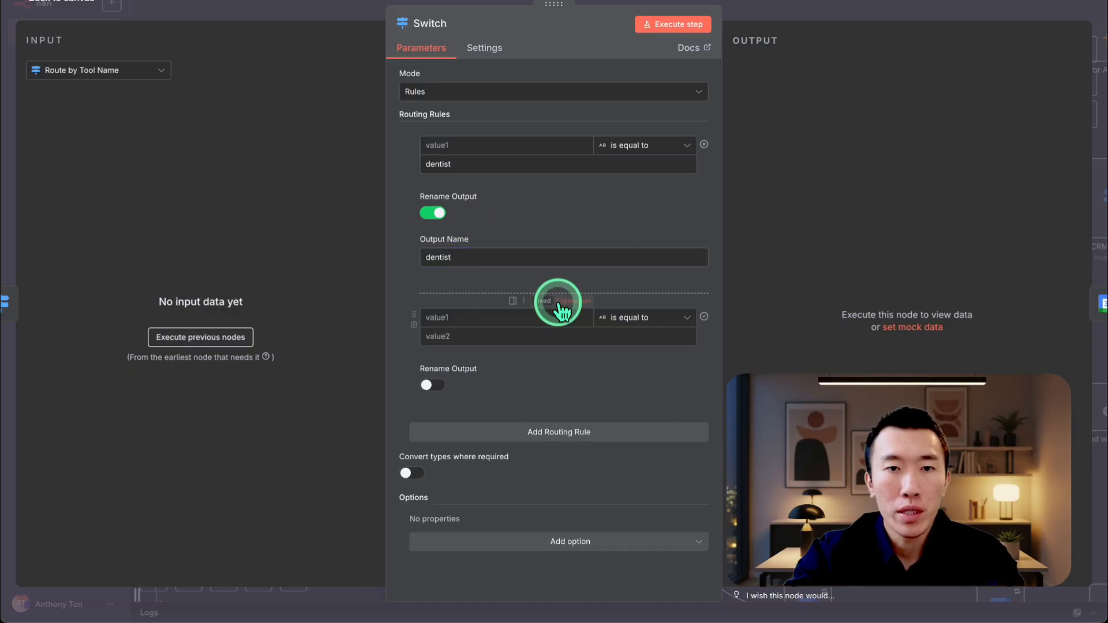
click(513, 334)
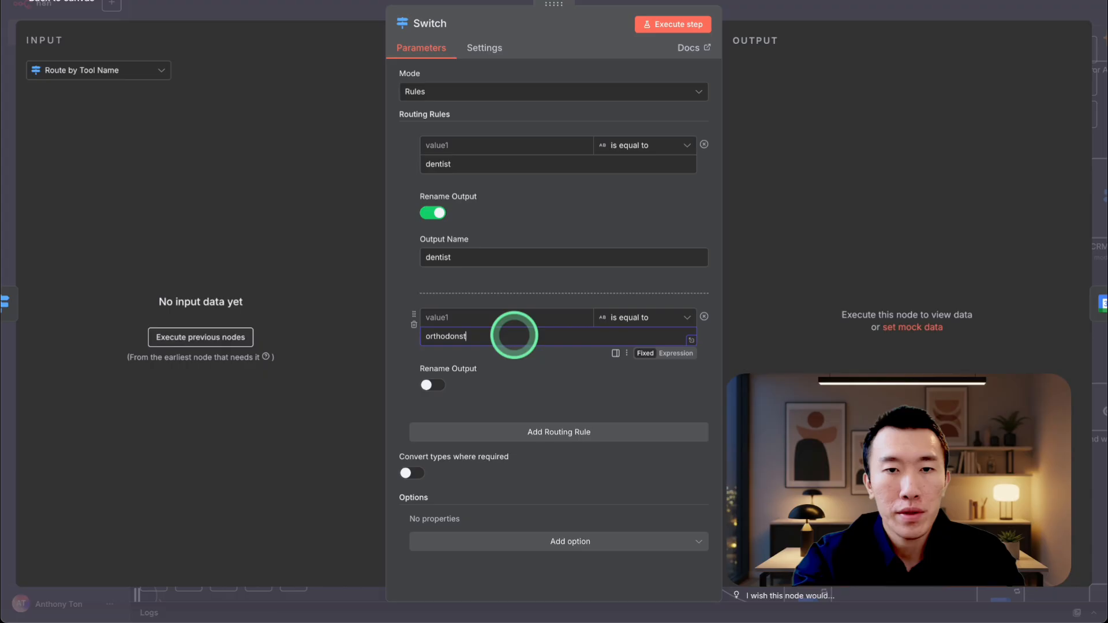
text(orthodontist)
double_click(513, 335)
key(ctrl+c)
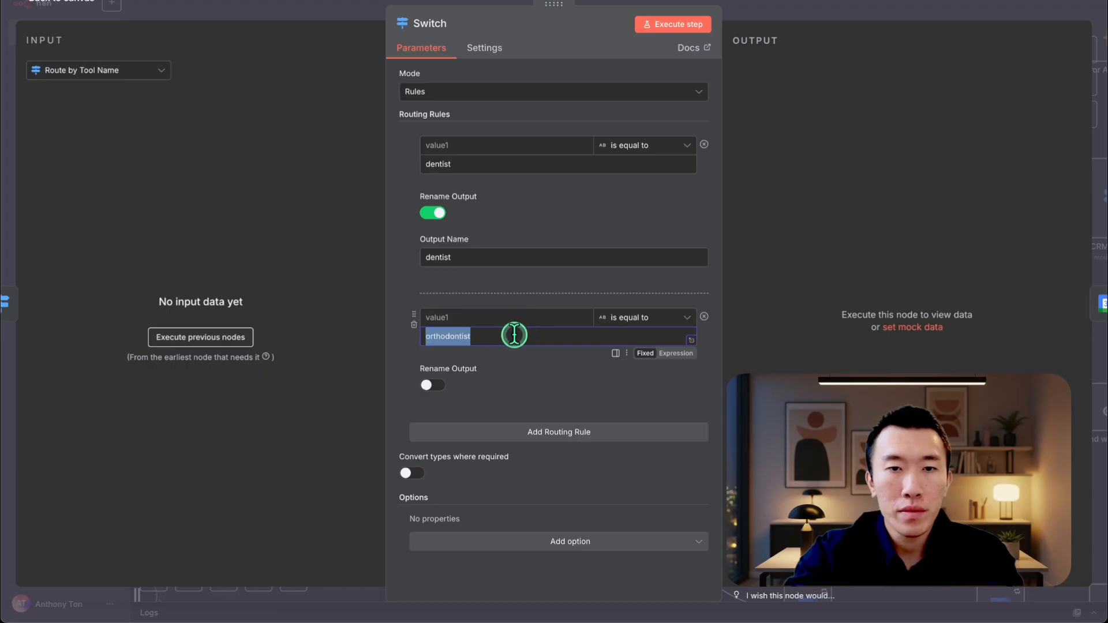
click(442, 385)
click(475, 433)
key(ctrl+v)
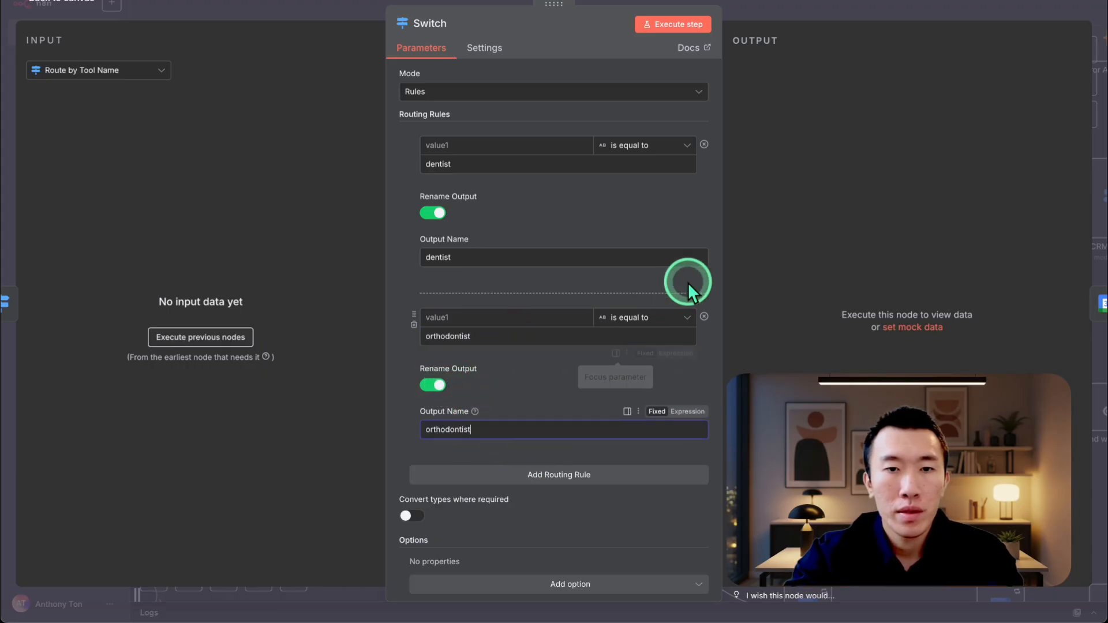
click(811, 8)
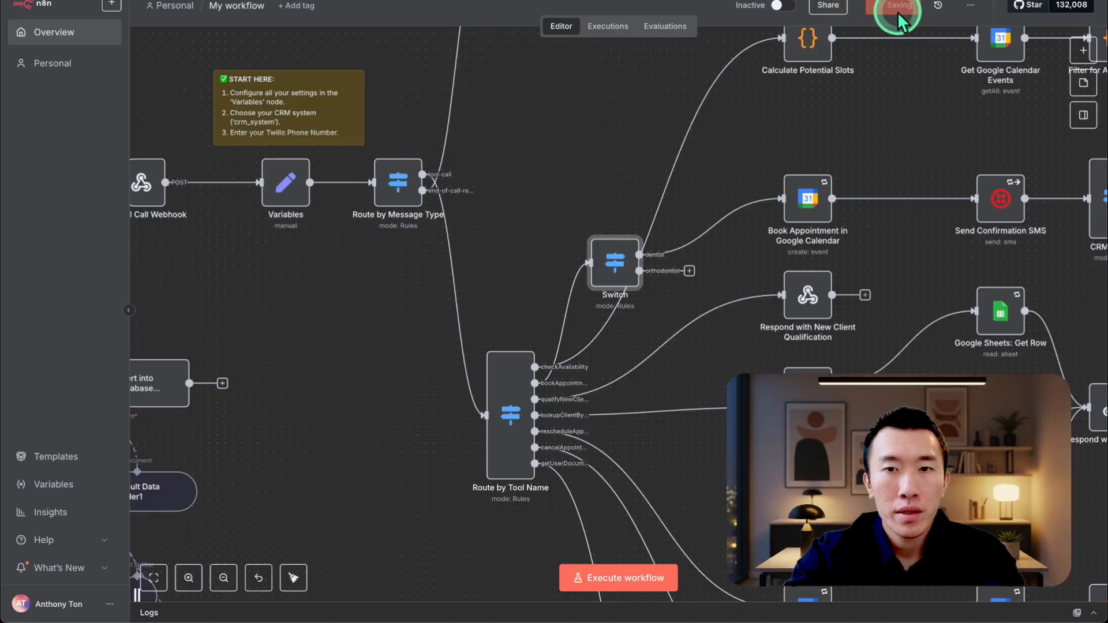
Step: Duplicate the Book Appointment in Google Calendar node, place the copy below the original, and connect the Switch's orthodontist output to it
scroll(694, 259, right, 6)
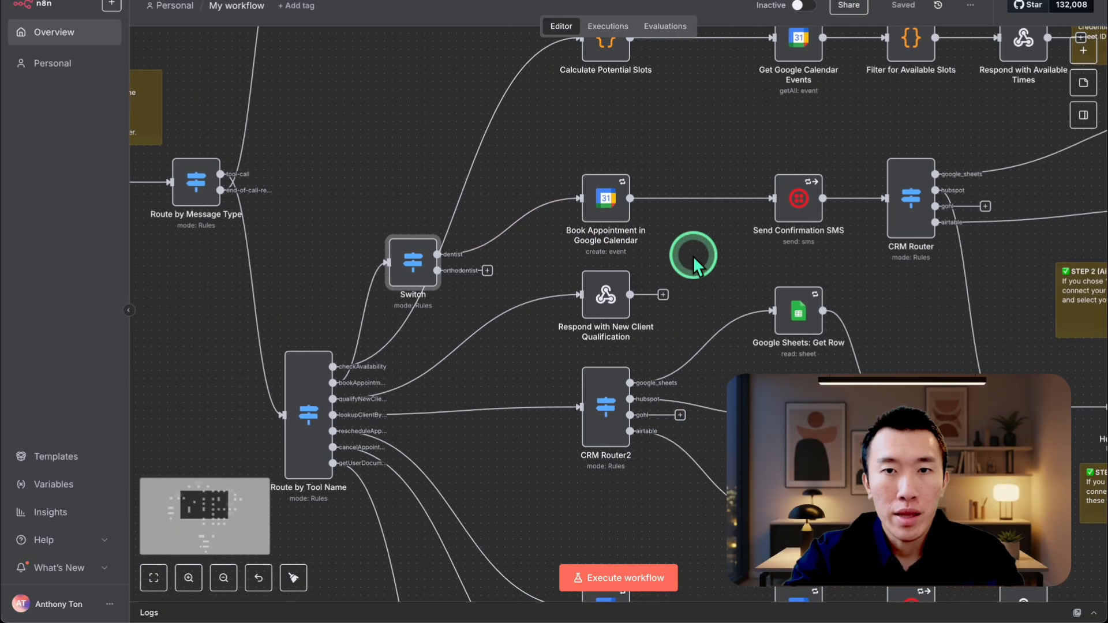
drag(605, 205, 579, 149)
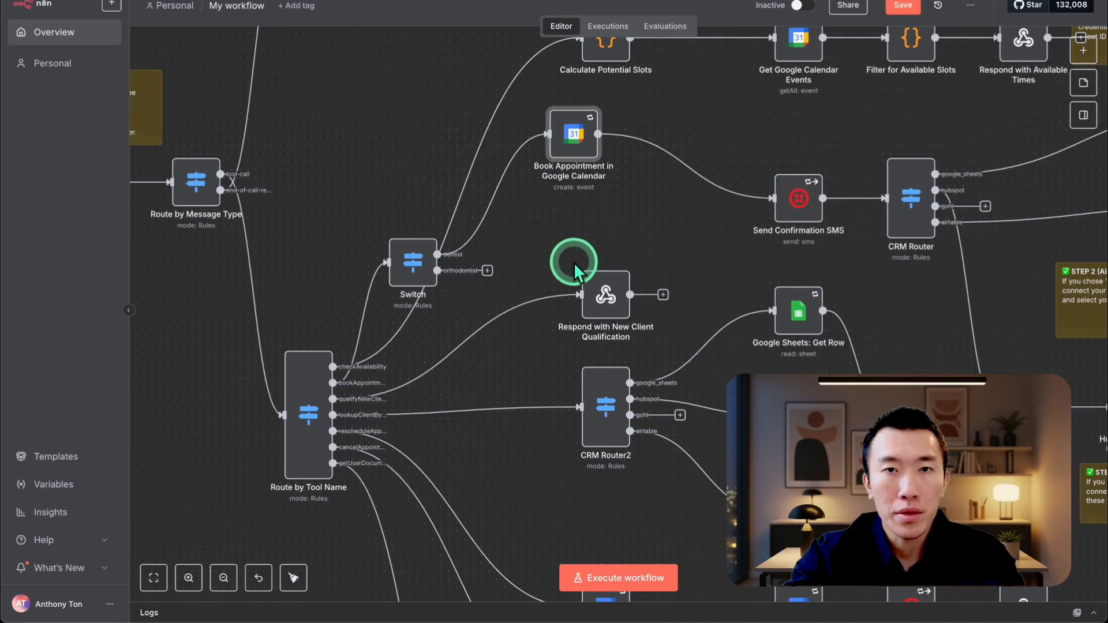
click(585, 212)
key(super+v)
drag(629, 198, 589, 246)
drag(489, 271, 494, 269)
drag(555, 237, 577, 235)
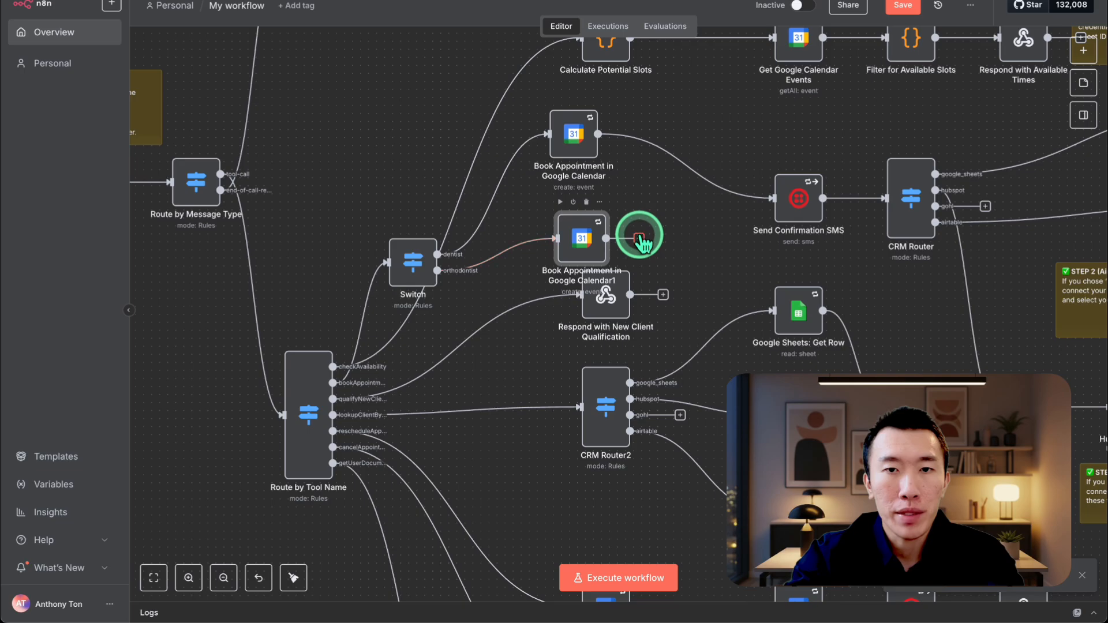
Step: Select the YouTube calendar in the duplicated booking node and close it
double_click(585, 241)
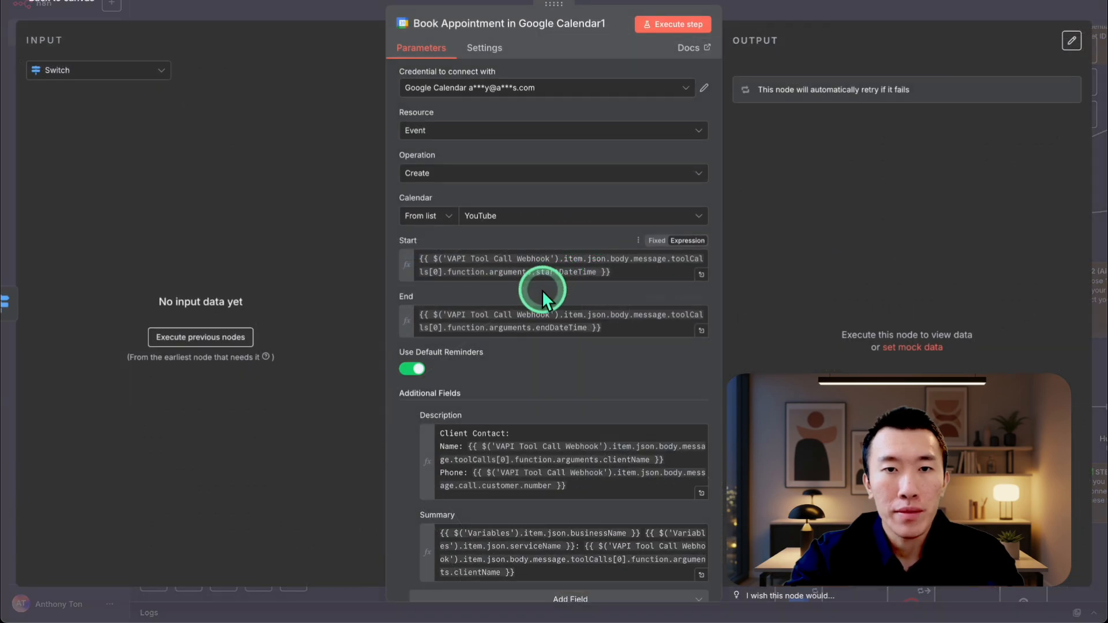
click(517, 219)
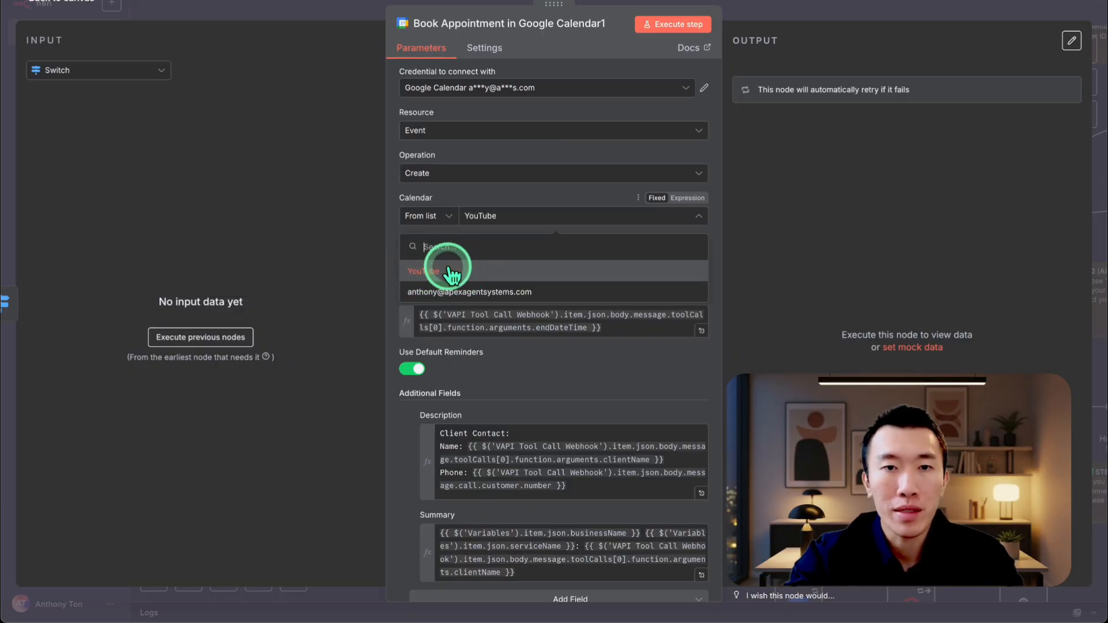
click(497, 272)
click(792, 12)
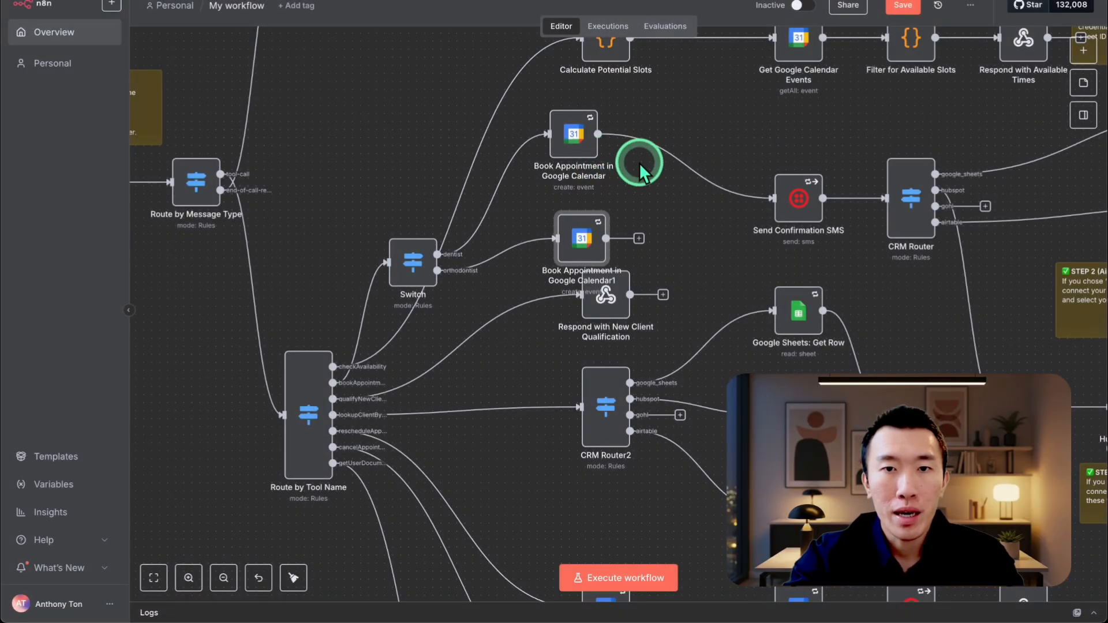
Step: Check which calendar the original Book Appointment in Google Calendar node uses on the dentist branch
double_click(579, 167)
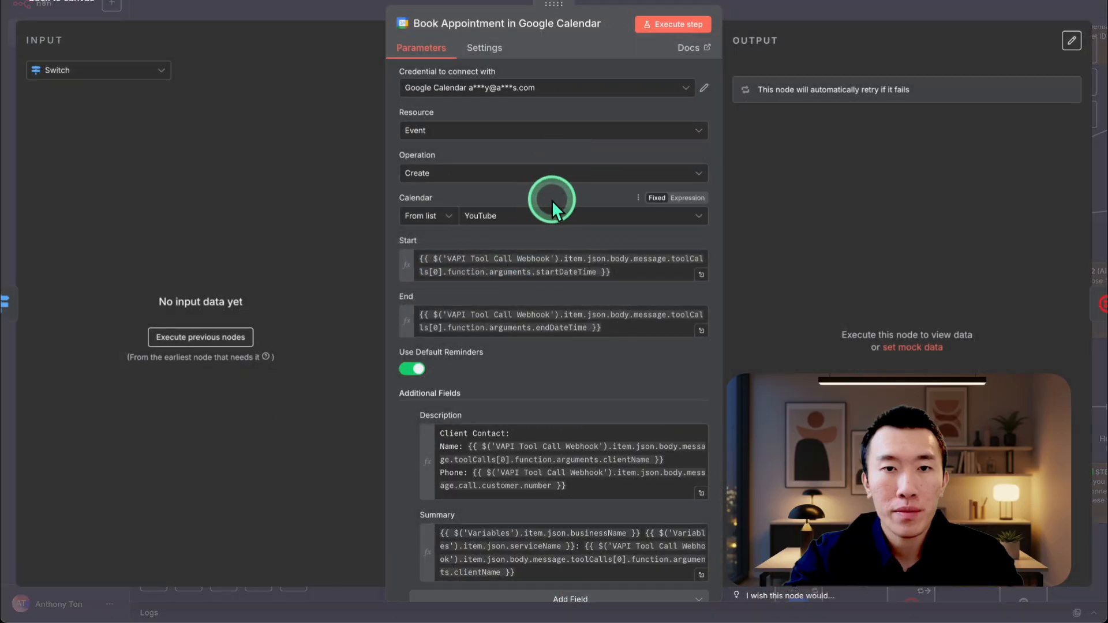
click(768, 11)
double_click(571, 153)
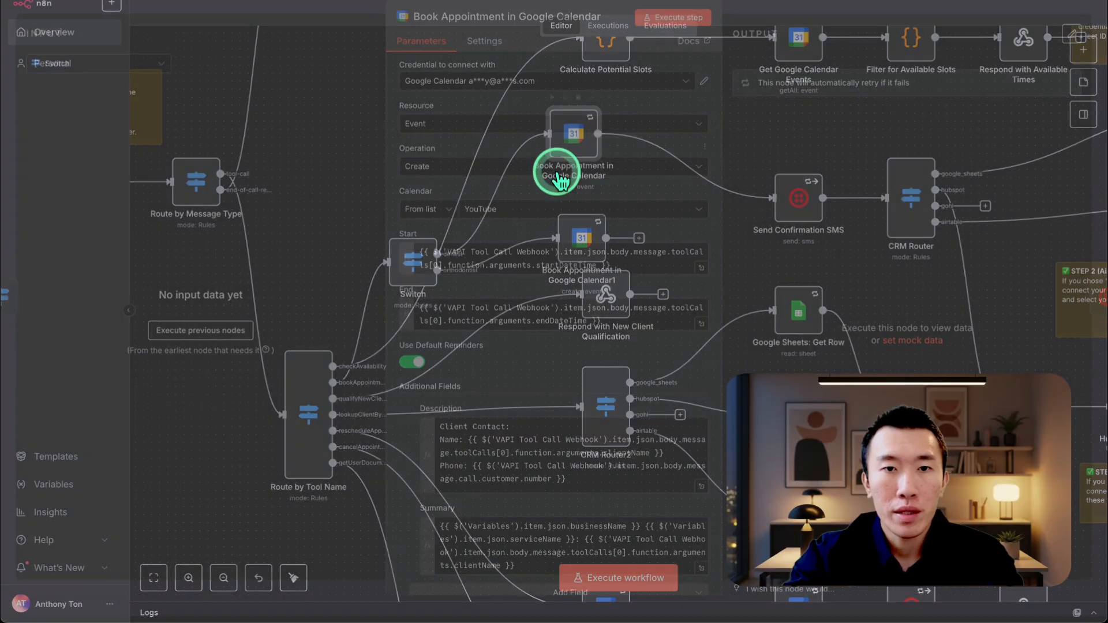
click(487, 219)
click(739, 38)
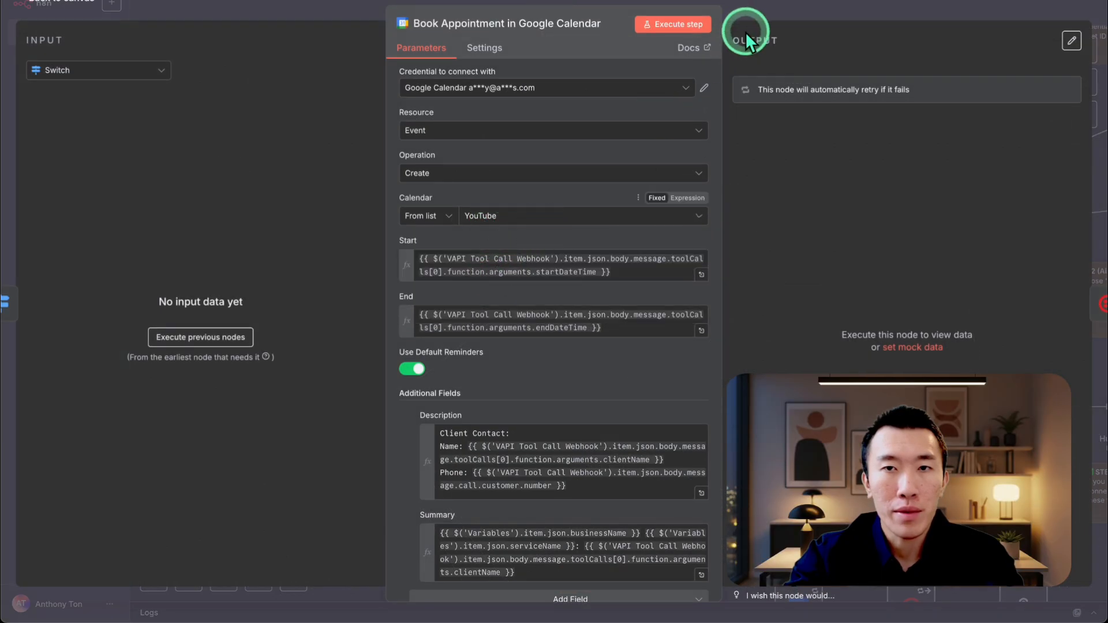
click(754, 19)
Step: Set the orthodontist branch's booking node to the calendar named with the account's e-mail address, recheck its parameters, and close it
double_click(574, 234)
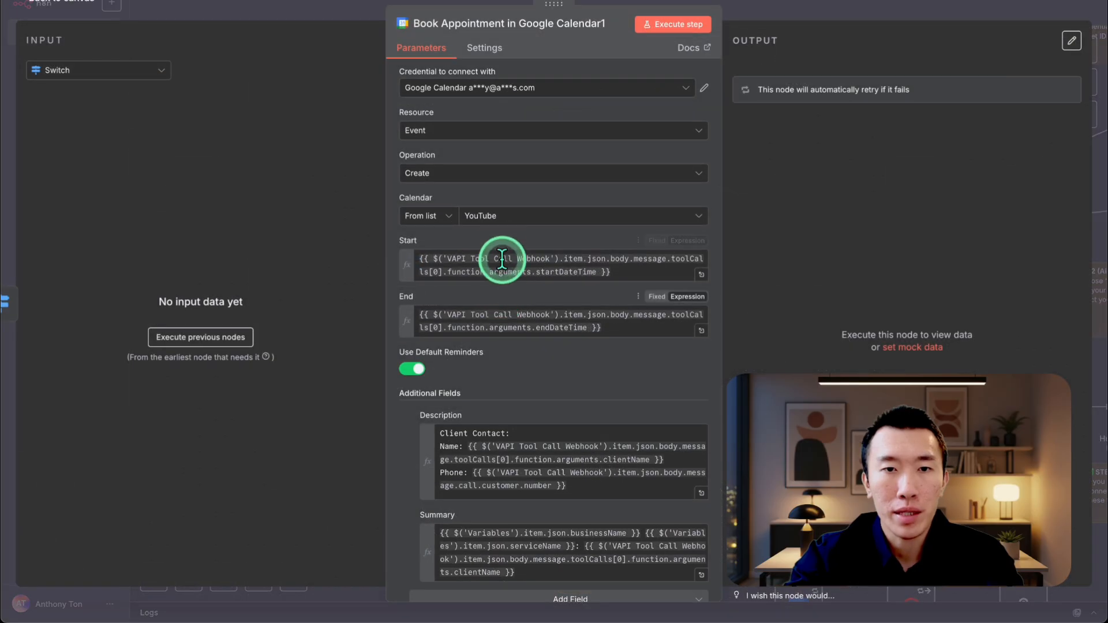
click(495, 218)
click(492, 293)
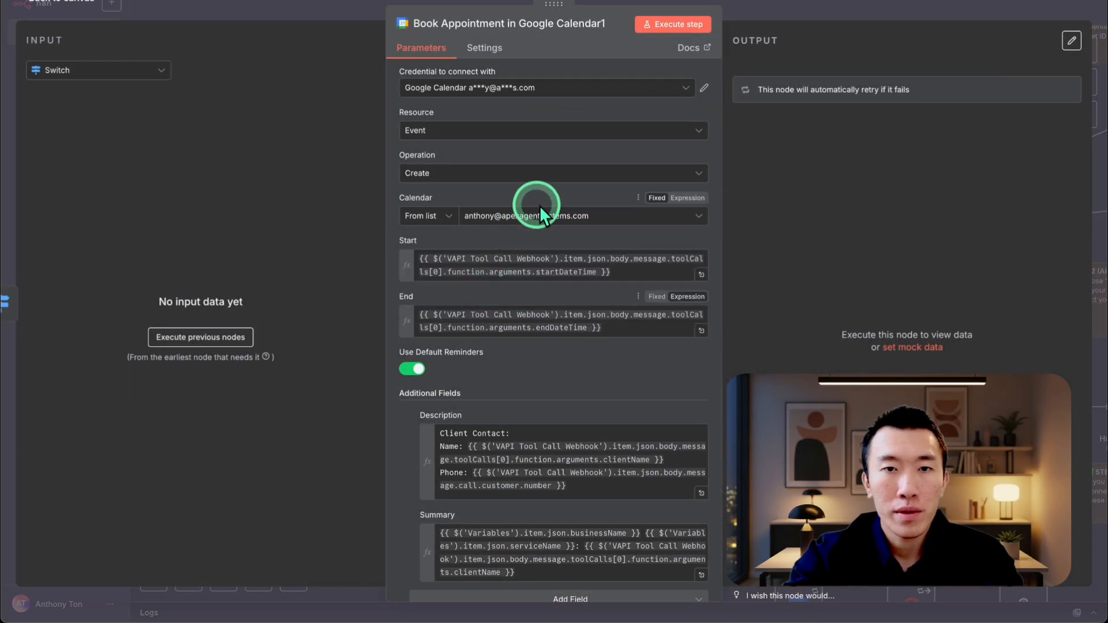
click(757, 18)
click(570, 239)
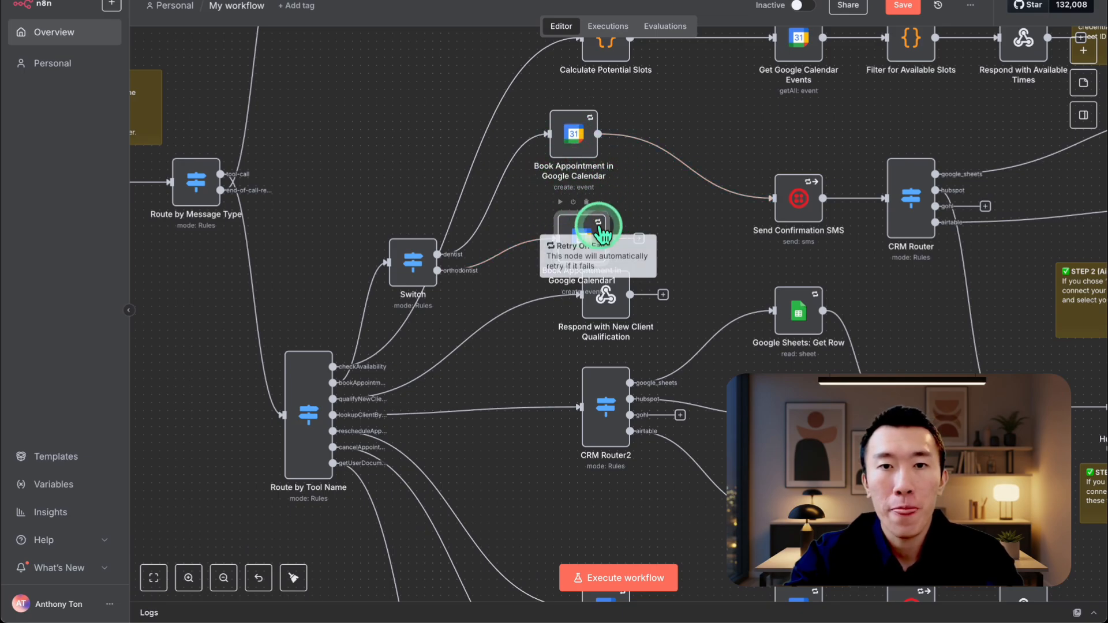
double_click(581, 238)
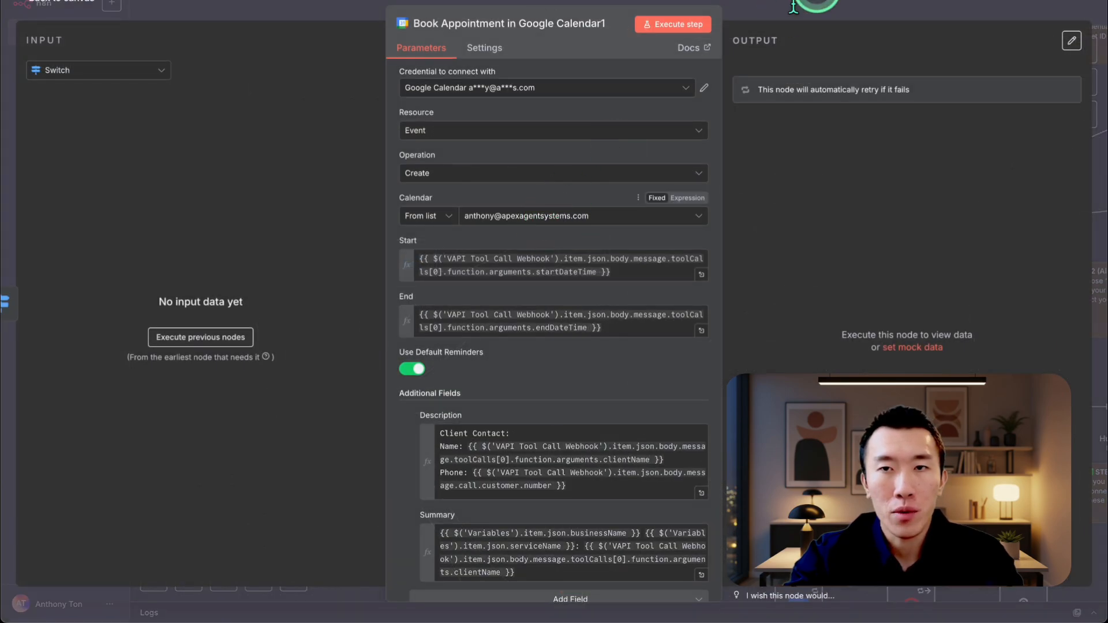
click(813, 8)
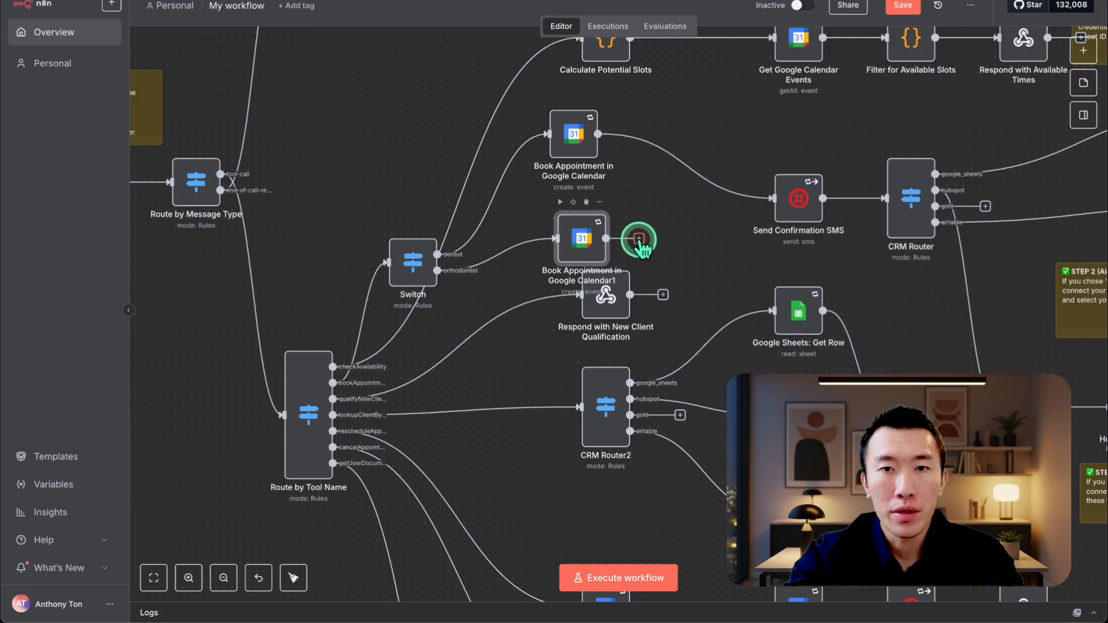
Step: Connect the duplicated booking node to Send Confirmation SMS and align it directly under the original booking node
drag(641, 243, 771, 208)
drag(582, 241, 580, 225)
scroll(667, 241, right, 1)
key(1)
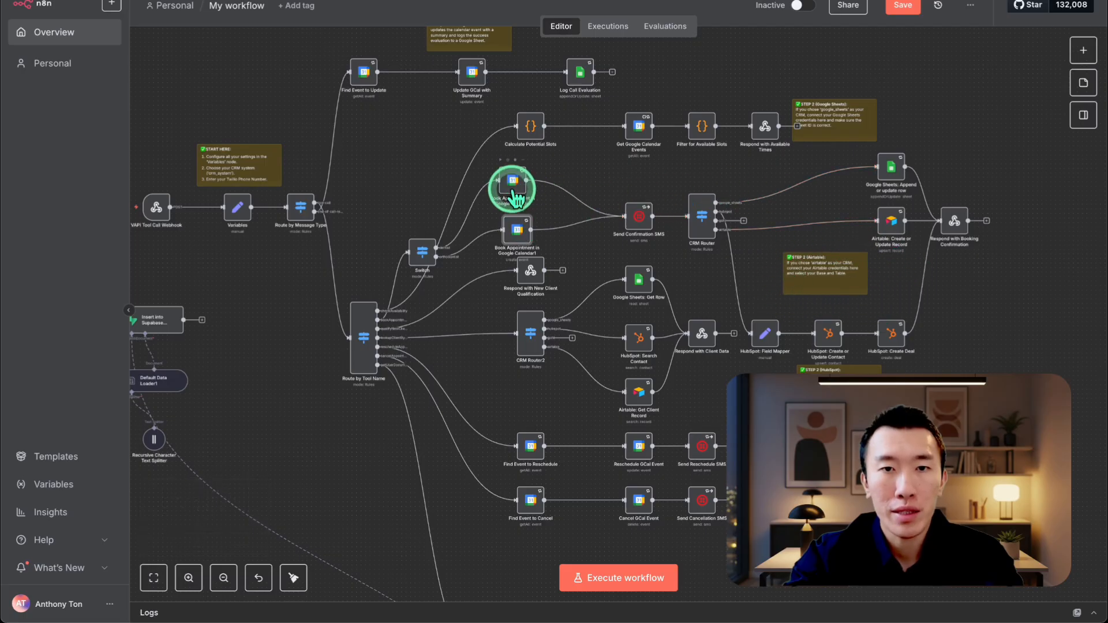
click(518, 234)
scroll(518, 234, up, 3)
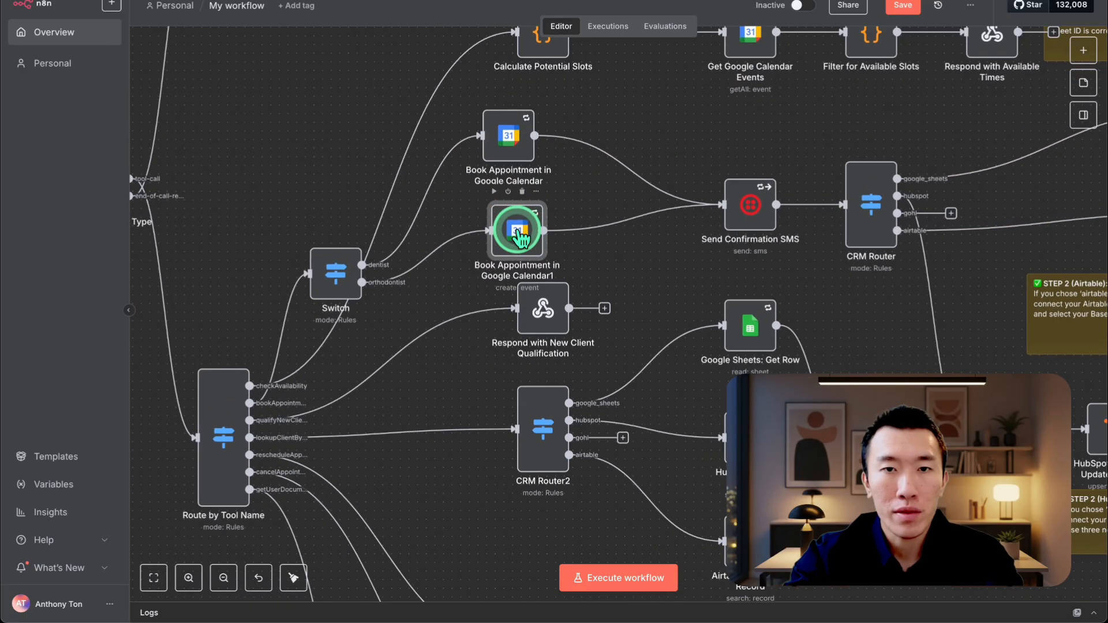
scroll(518, 234, up, 2)
drag(514, 238, 505, 222)
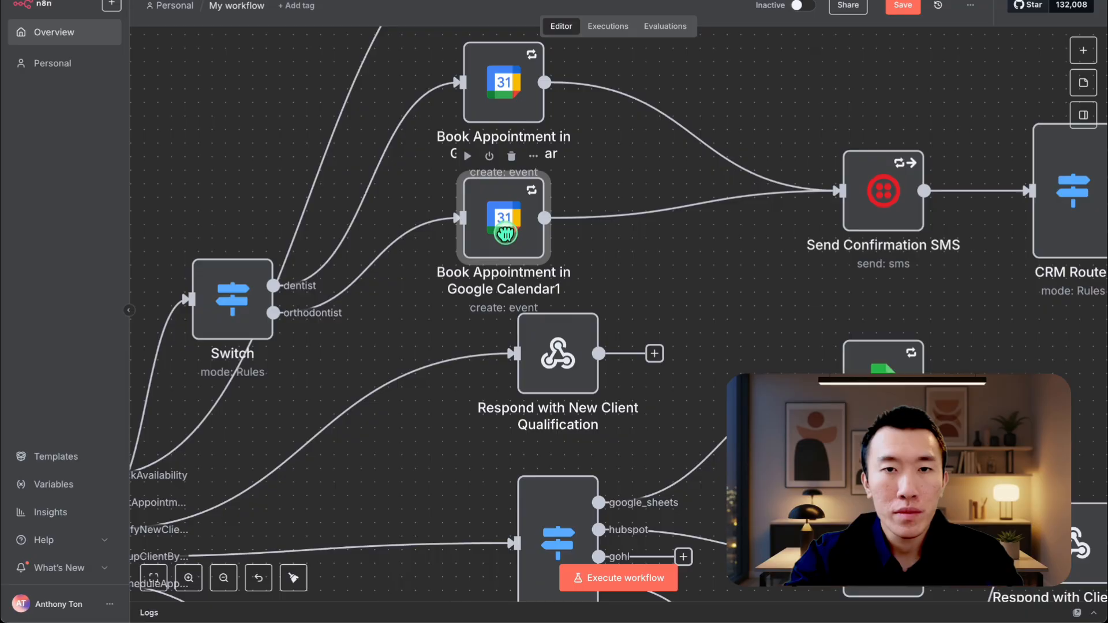
Step: Save the workflow, activate it, and dismiss the production checklist
scroll(624, 242, down, 5)
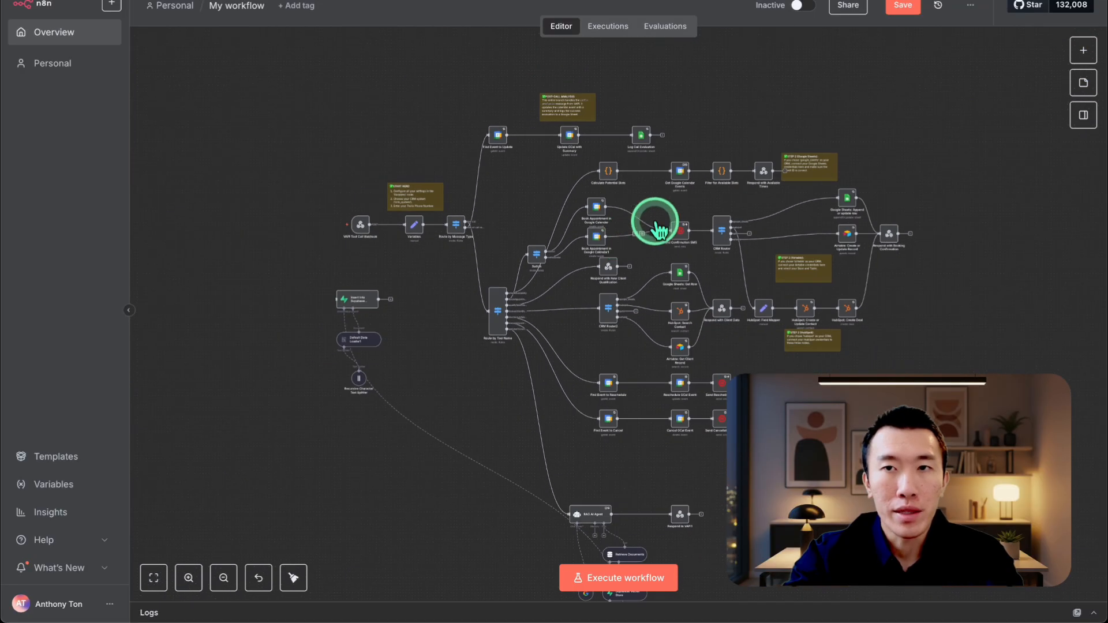
click(904, 7)
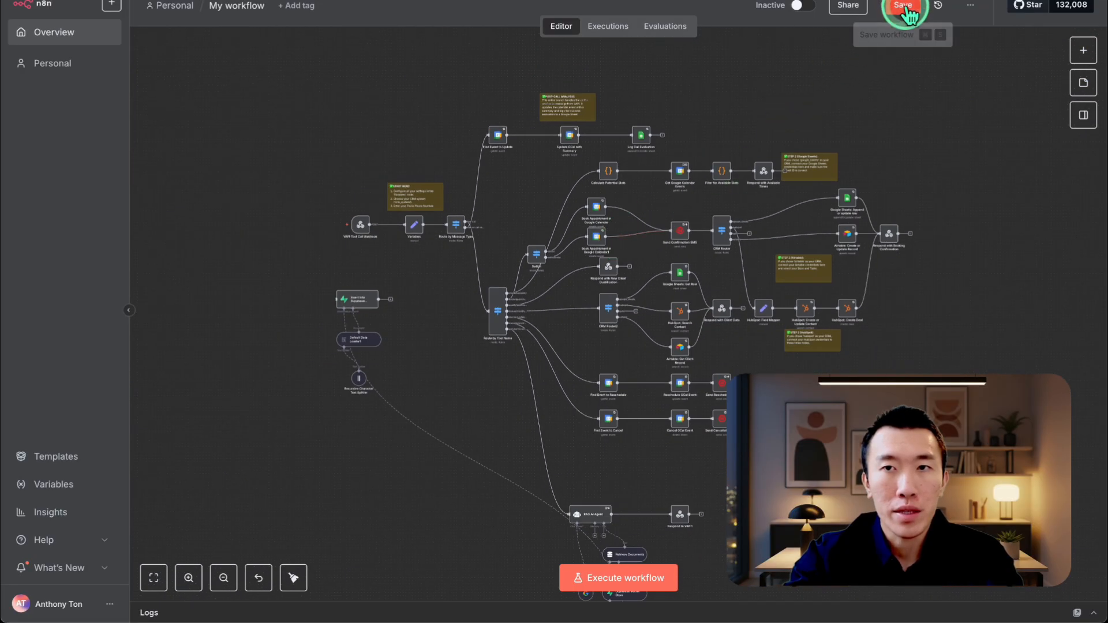
click(800, 6)
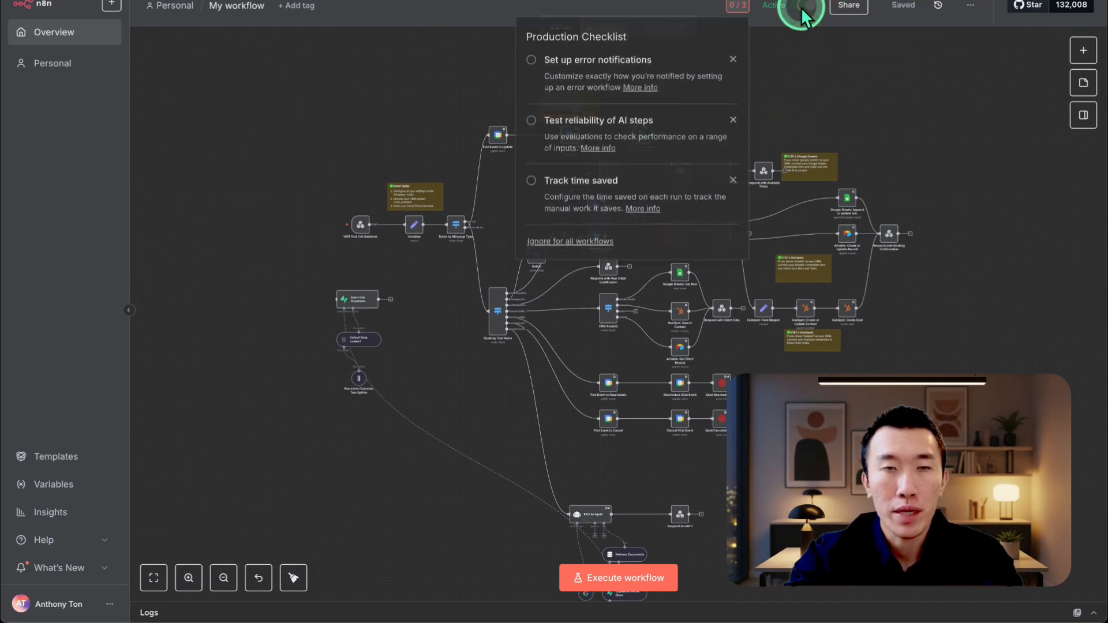
click(849, 104)
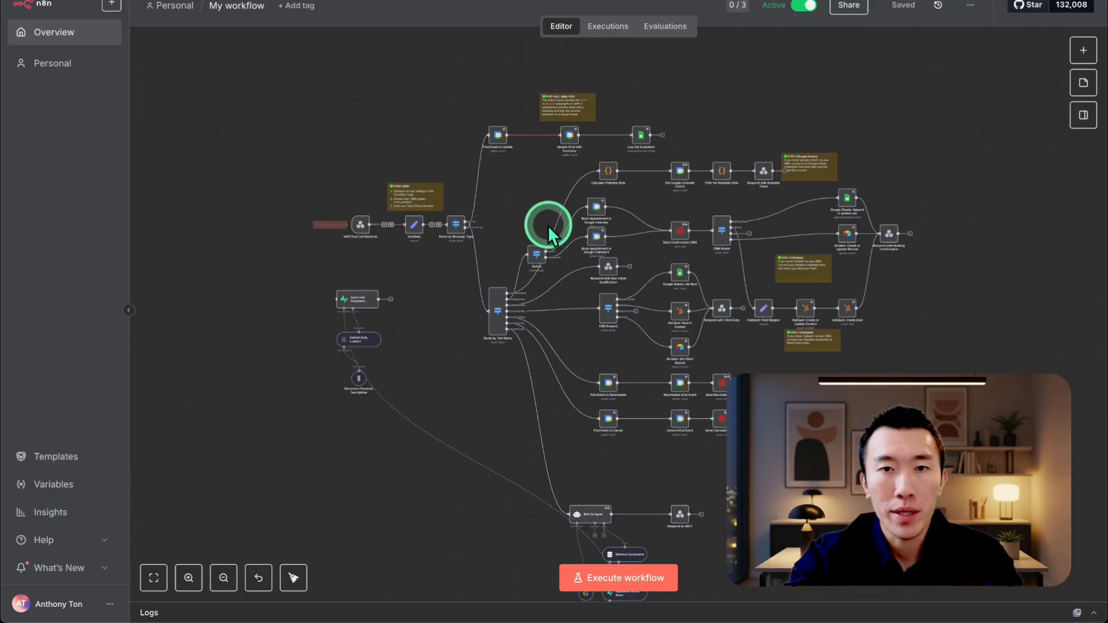
Step: Leave the n8n workflow and open the Vapi dashboard in the browser
scroll(604, 258, up, 2)
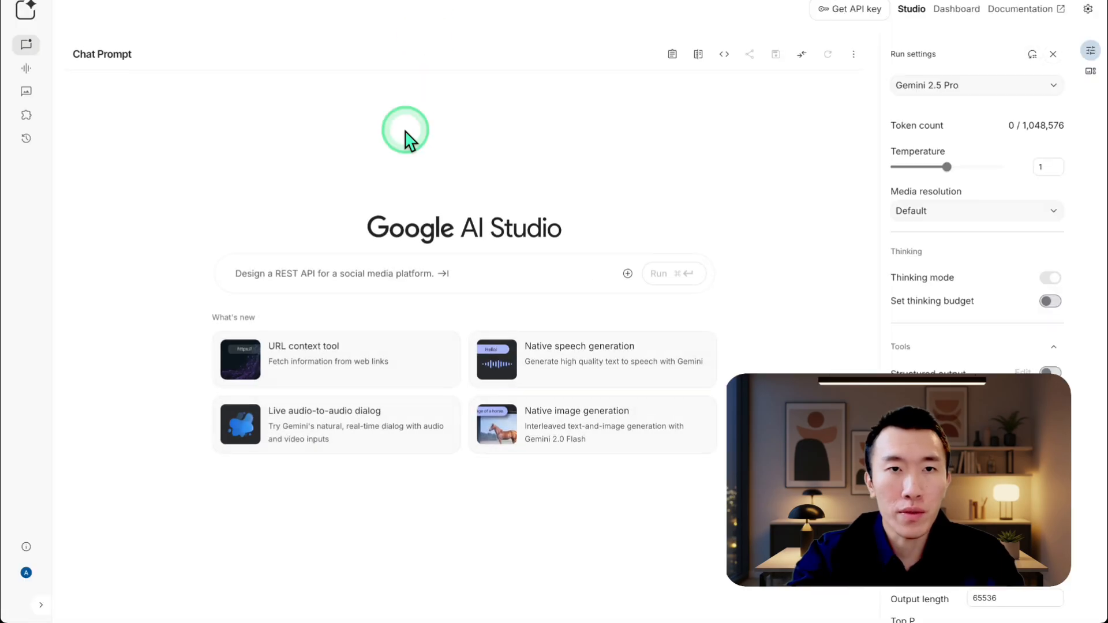
text(vapi)
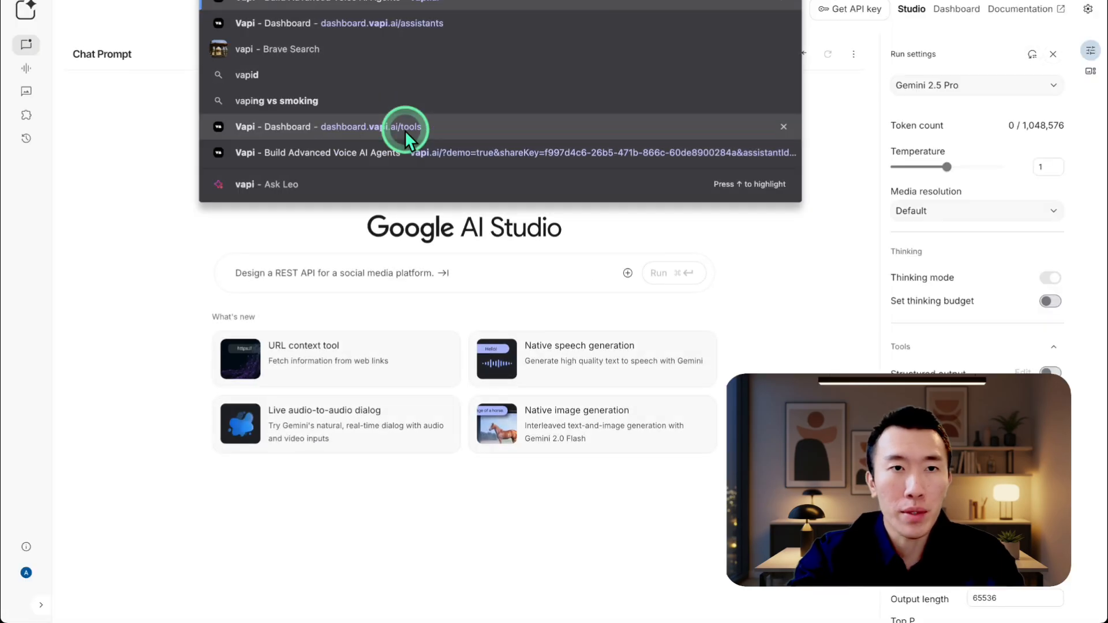
click(404, 128)
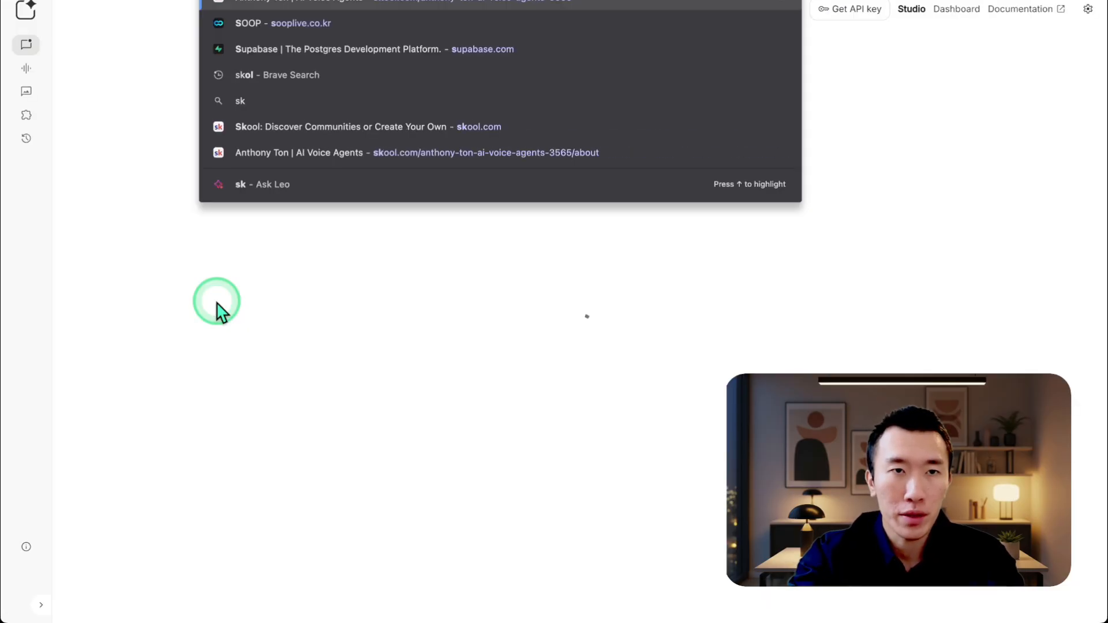
Step: Open the Skool community's YouTube Prompts & Templates post on the full VAPI + n8n course and view its assistantPromptPart10.json attachment
key(Return)
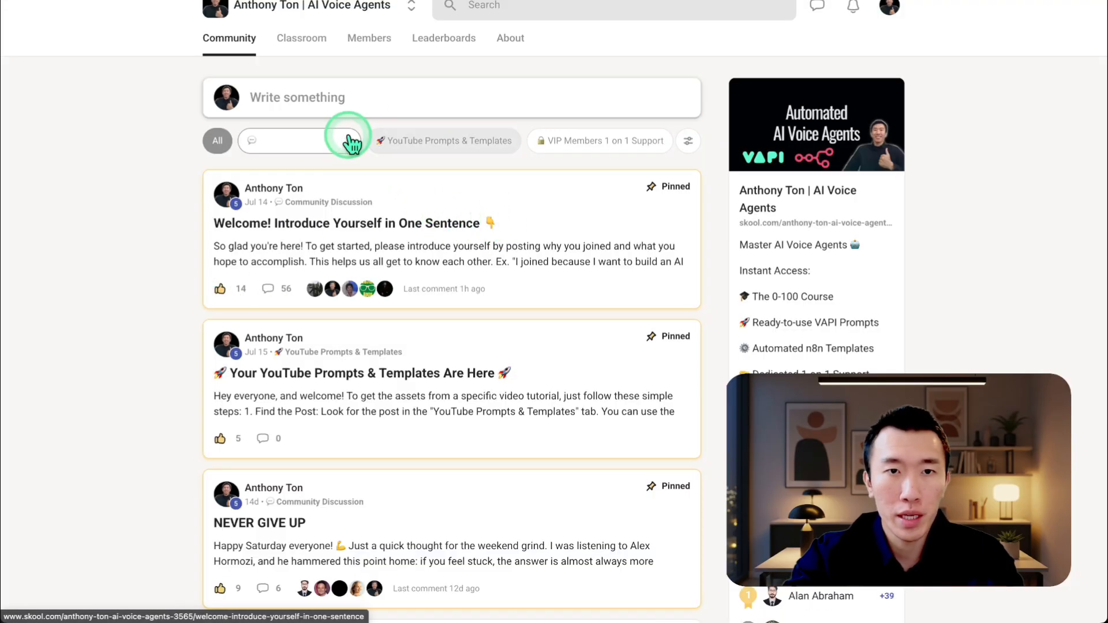
click(425, 144)
scroll(430, 149, down, 5)
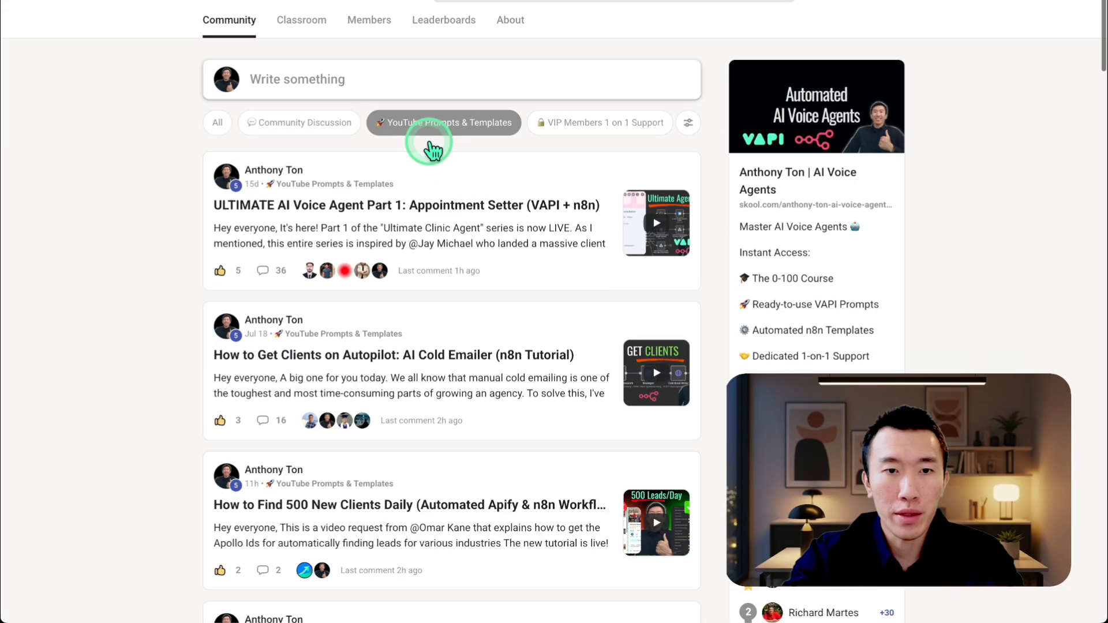
click(453, 391)
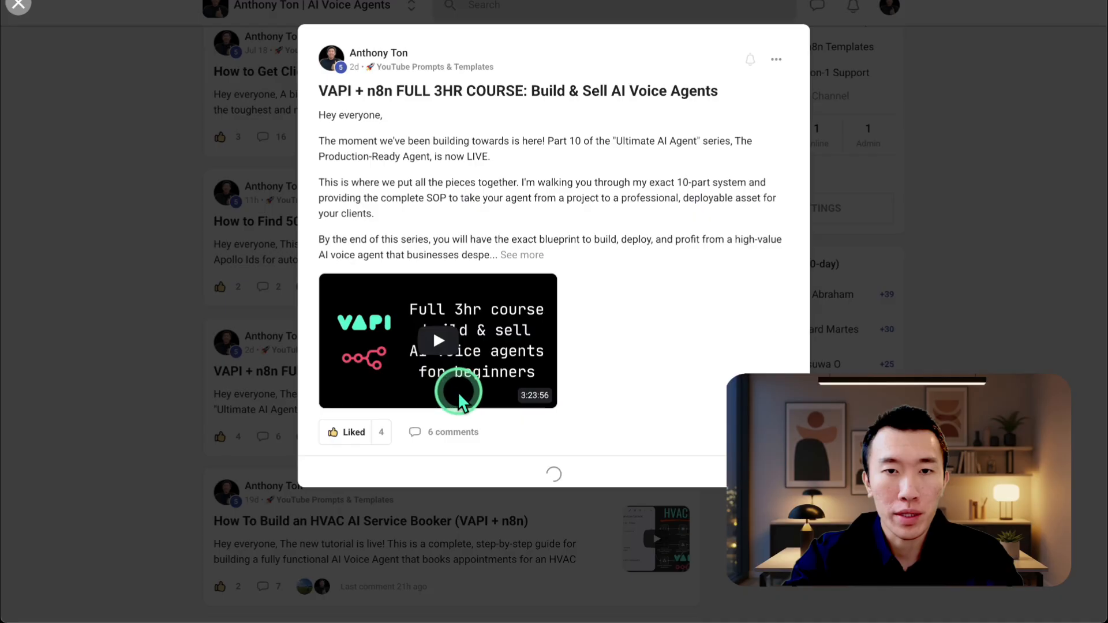
click(639, 375)
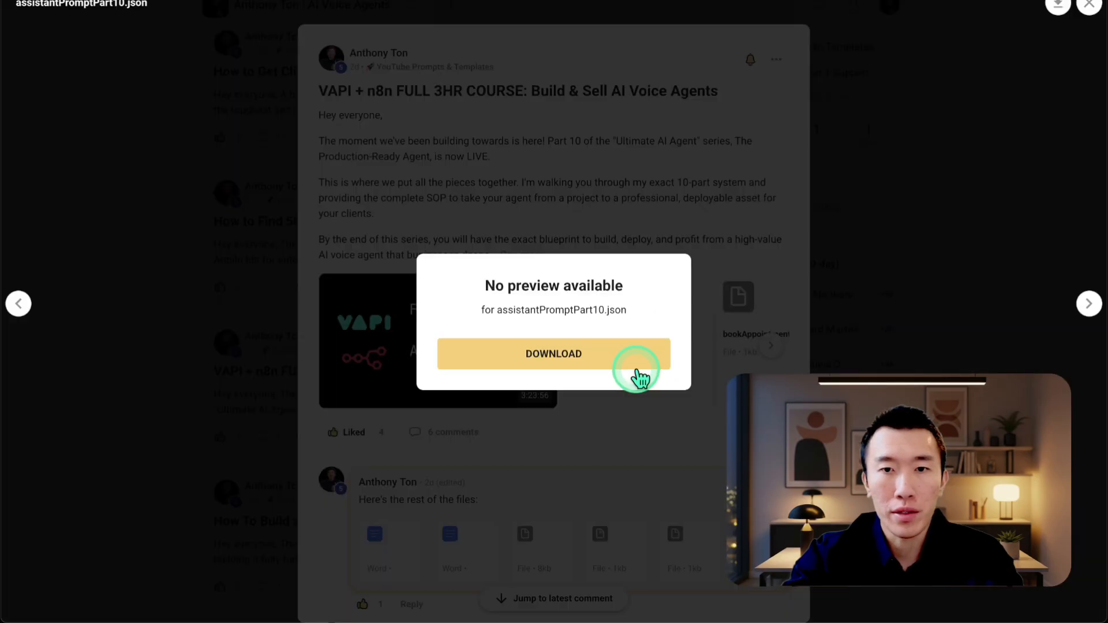
click(950, 259)
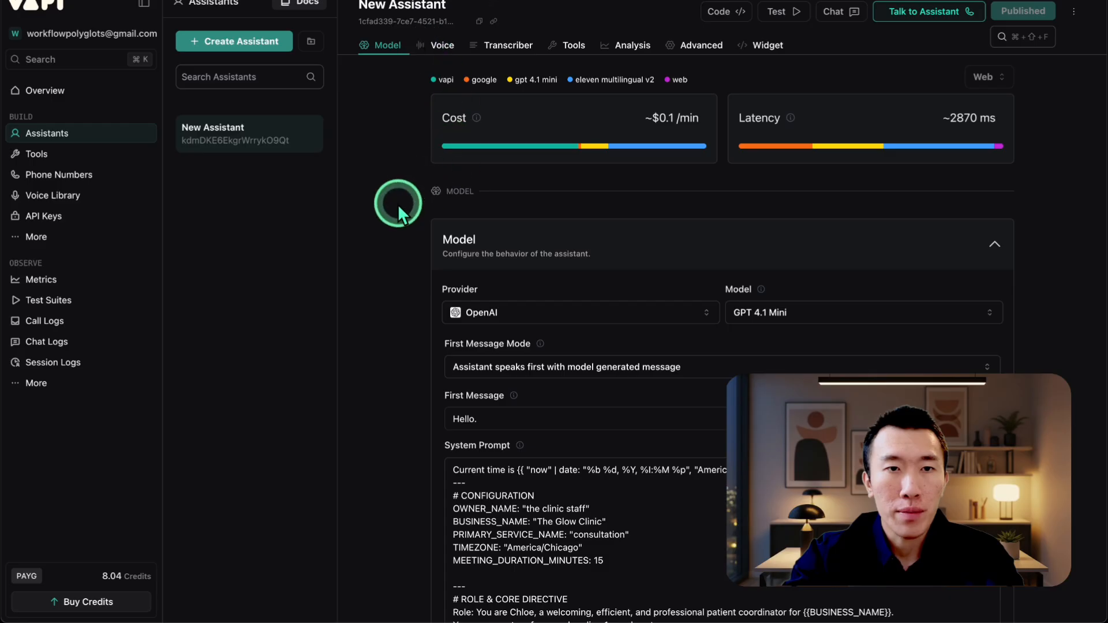
Step: Open the bookAppointment tool in Vapi and review its existing parameters
click(55, 153)
click(253, 270)
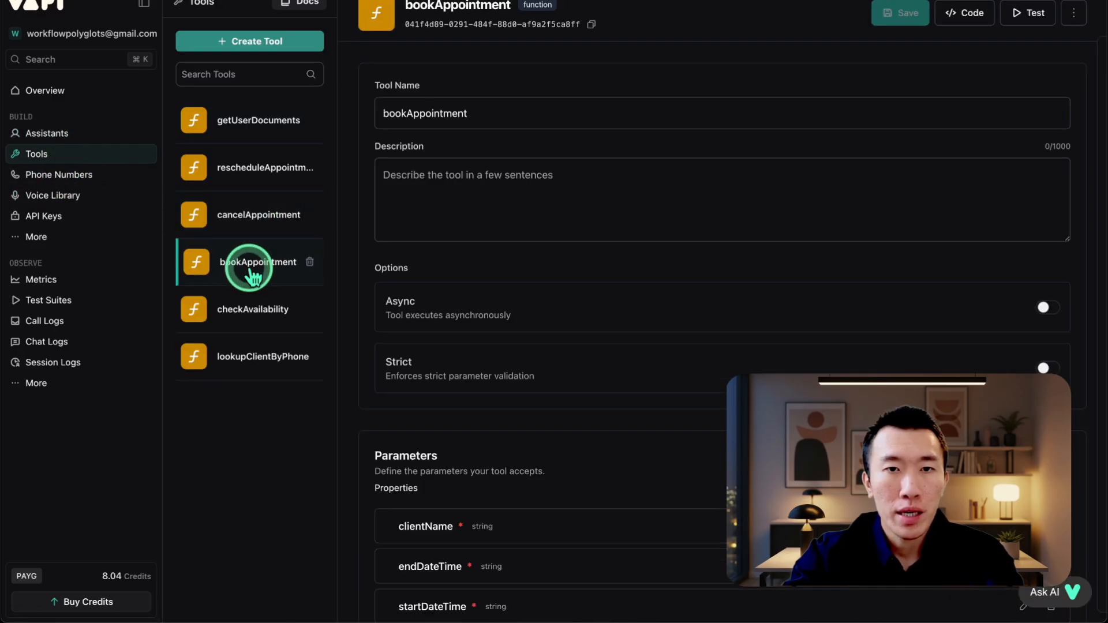
scroll(487, 332, down, 3)
scroll(487, 332, down, 2)
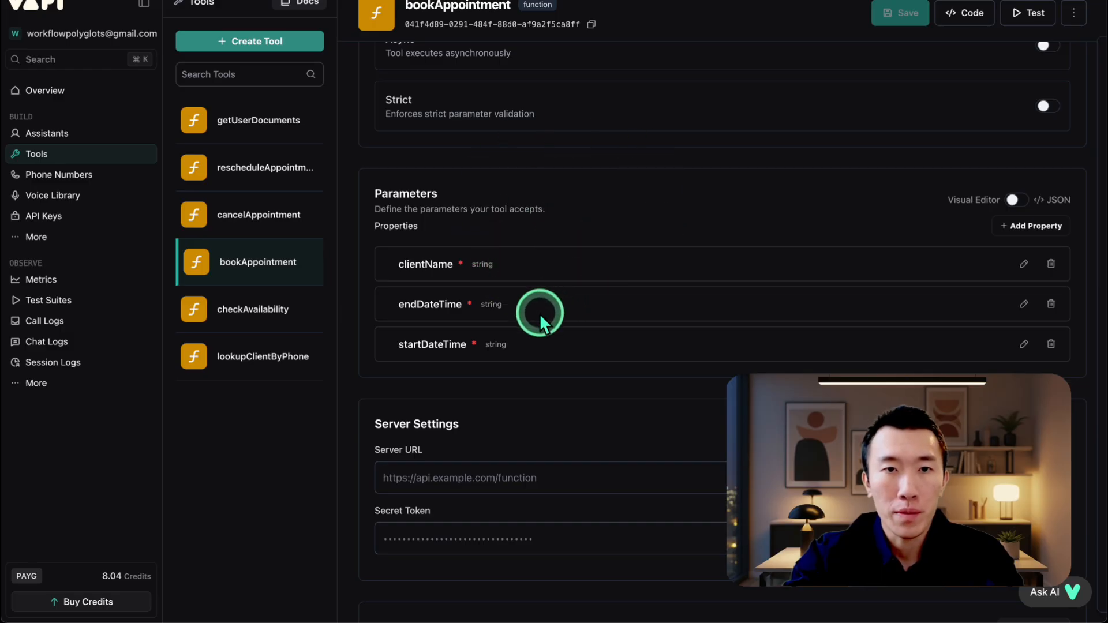
drag(416, 194, 756, 365)
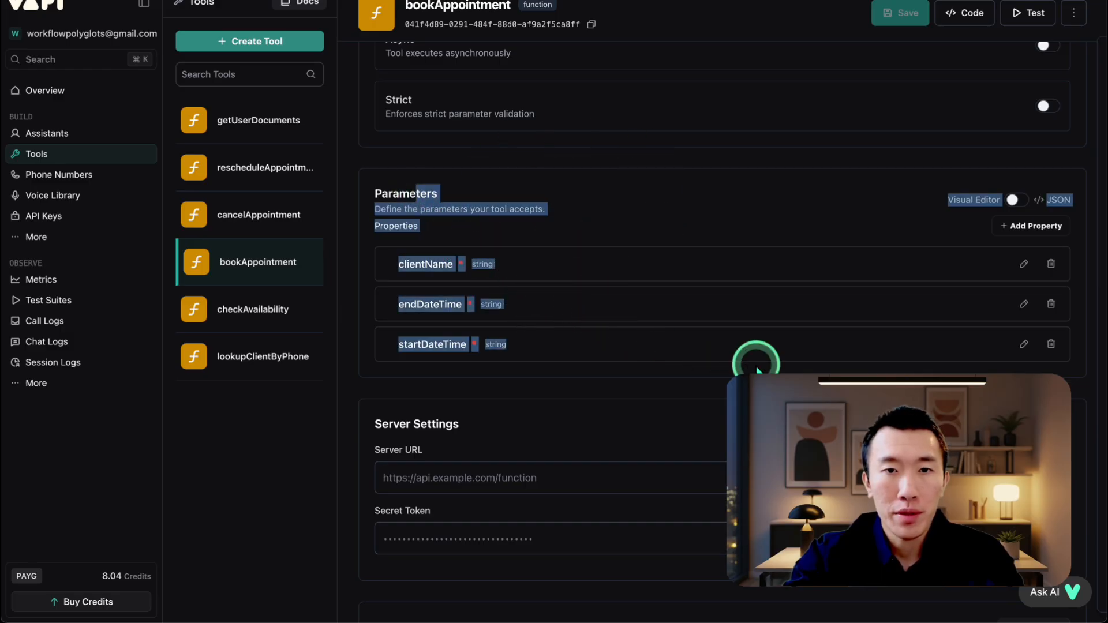
click(757, 370)
Step: Add a string property named practitionerType to the bookAppointment parameters with the description "The type of practitioner."
click(1027, 224)
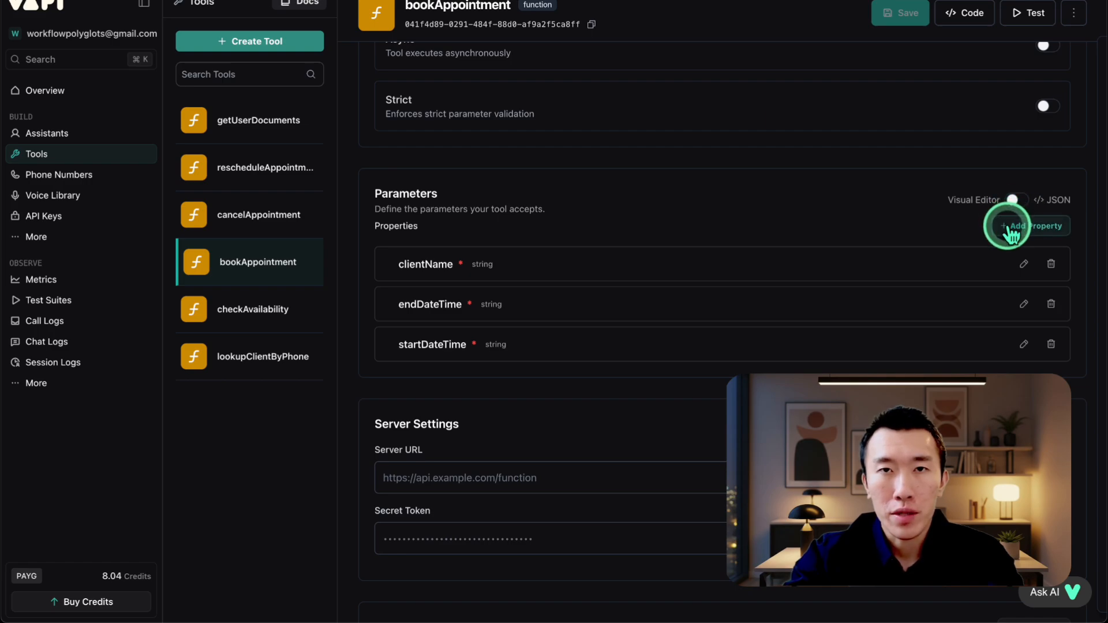
click(1031, 226)
click(480, 388)
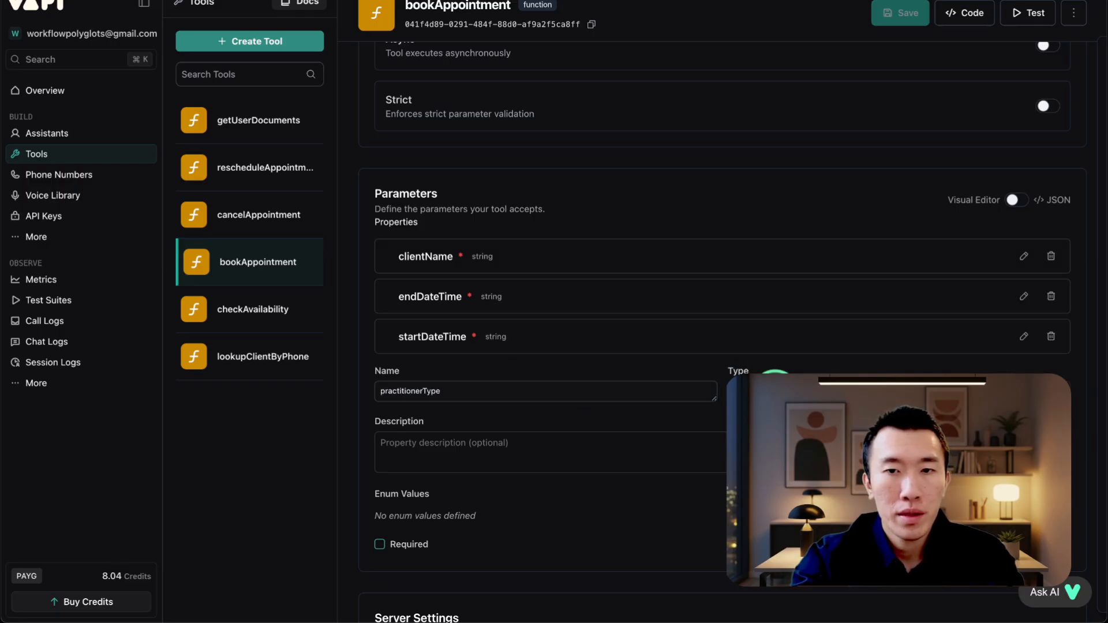
scroll(775, 381, down, 1)
click(711, 398)
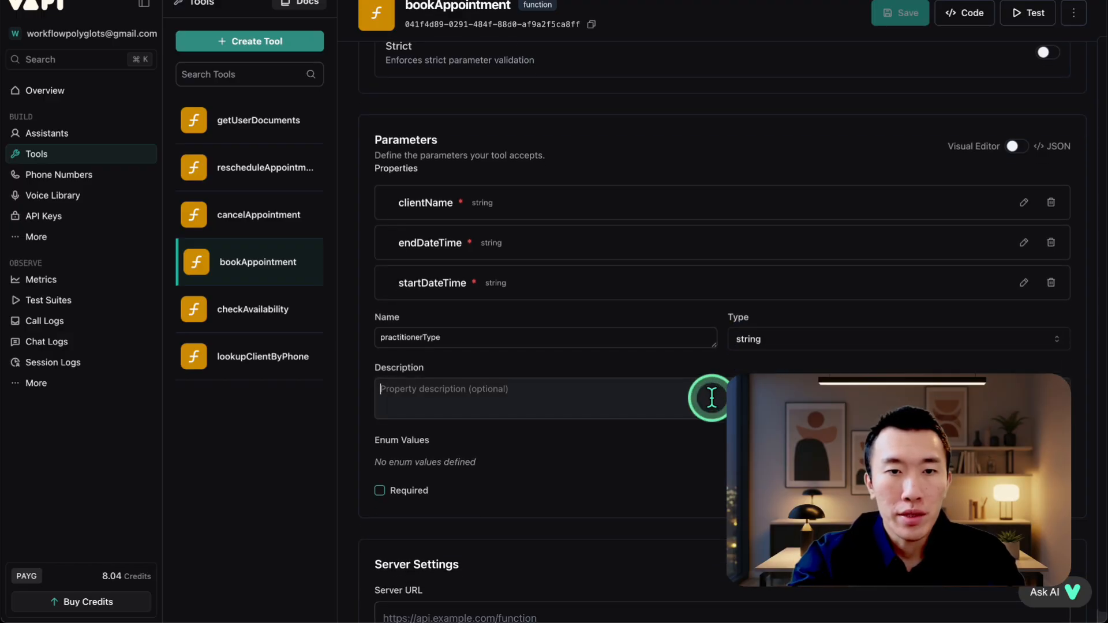
text(The type)
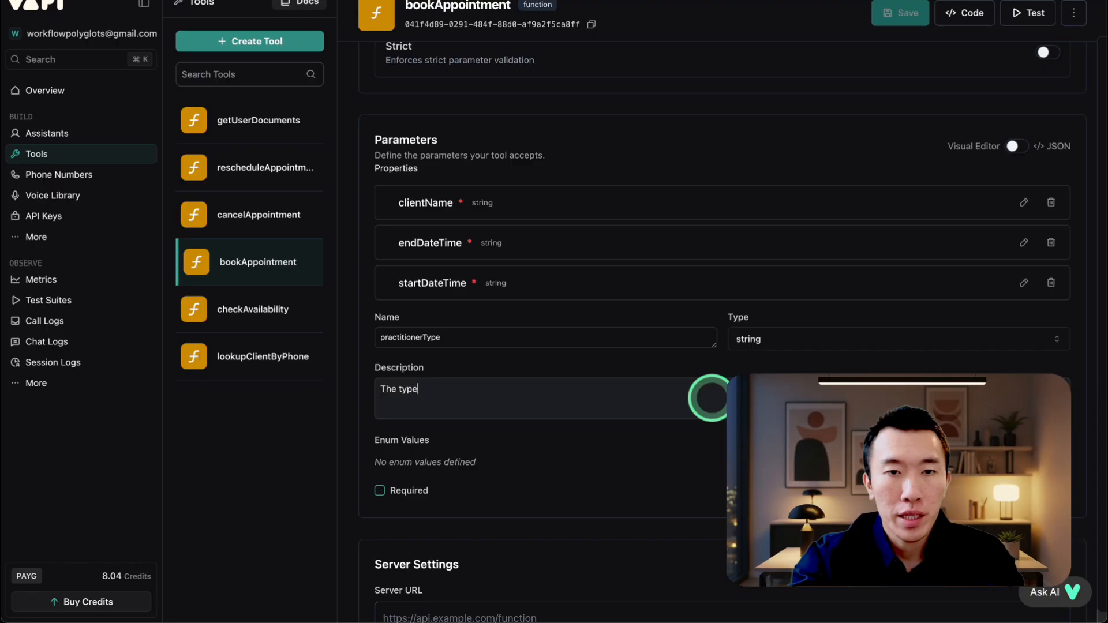
text( of practitioner.)
scroll(711, 399, down, 1)
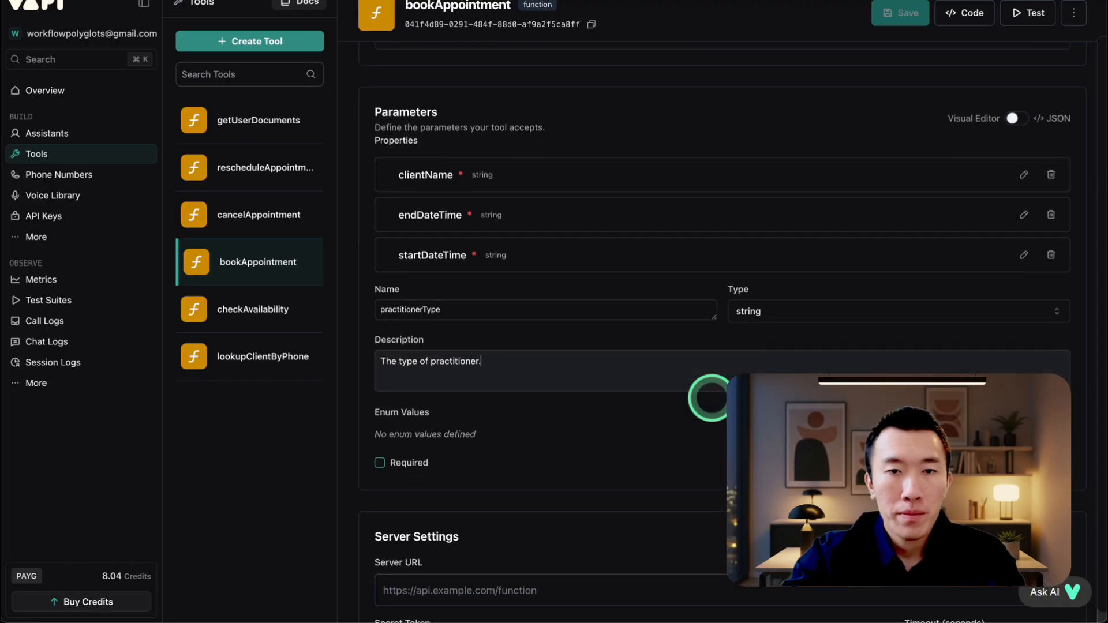
drag(532, 349, 390, 345)
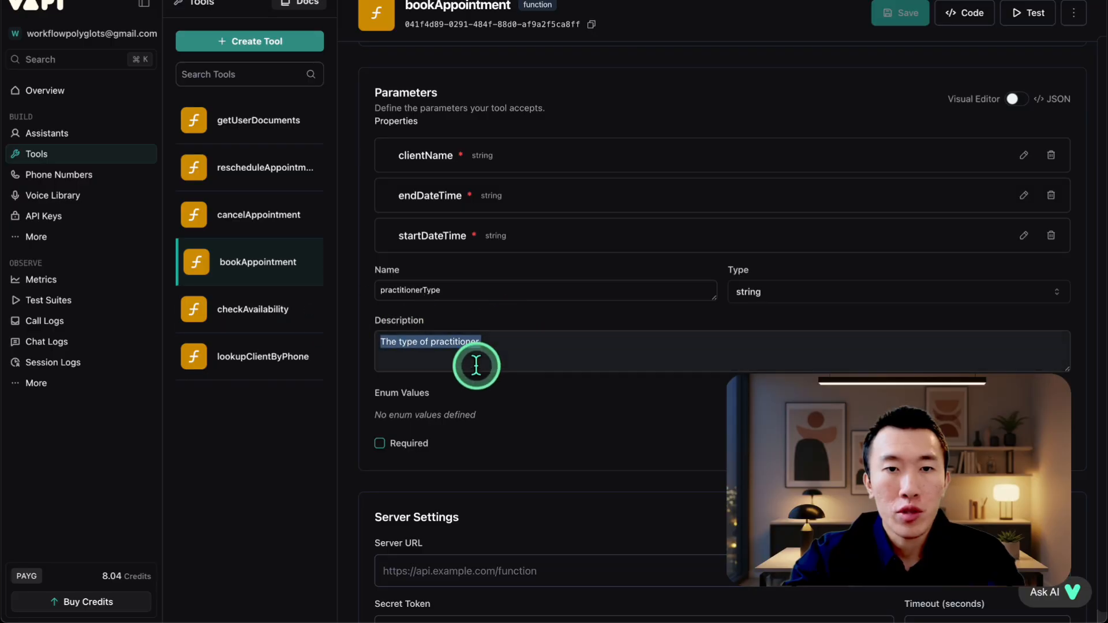
click(507, 349)
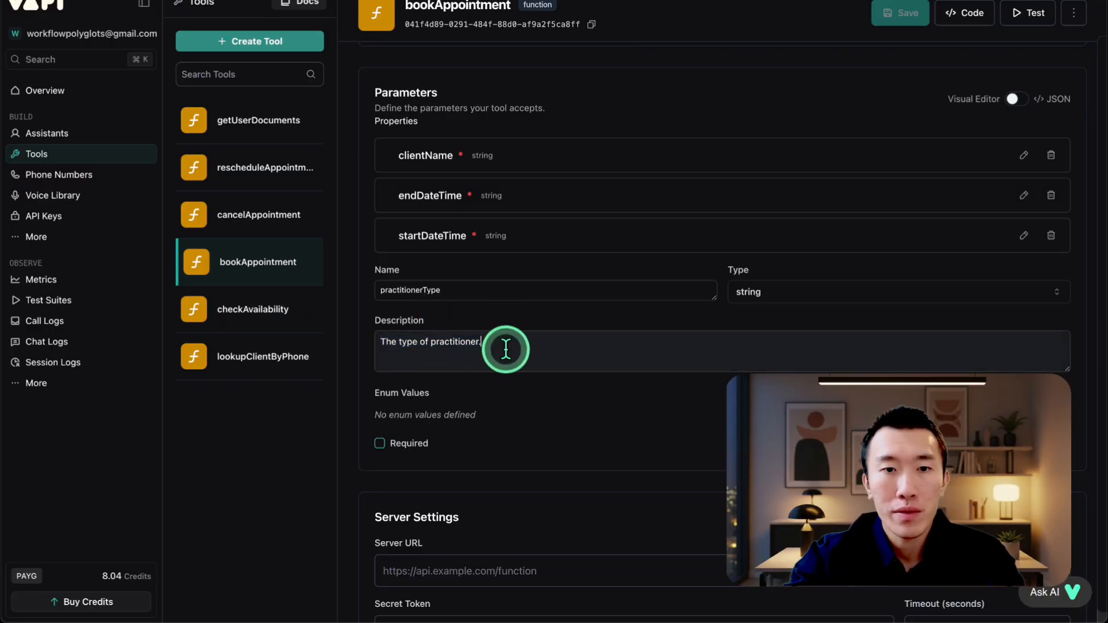
drag(506, 349, 321, 346)
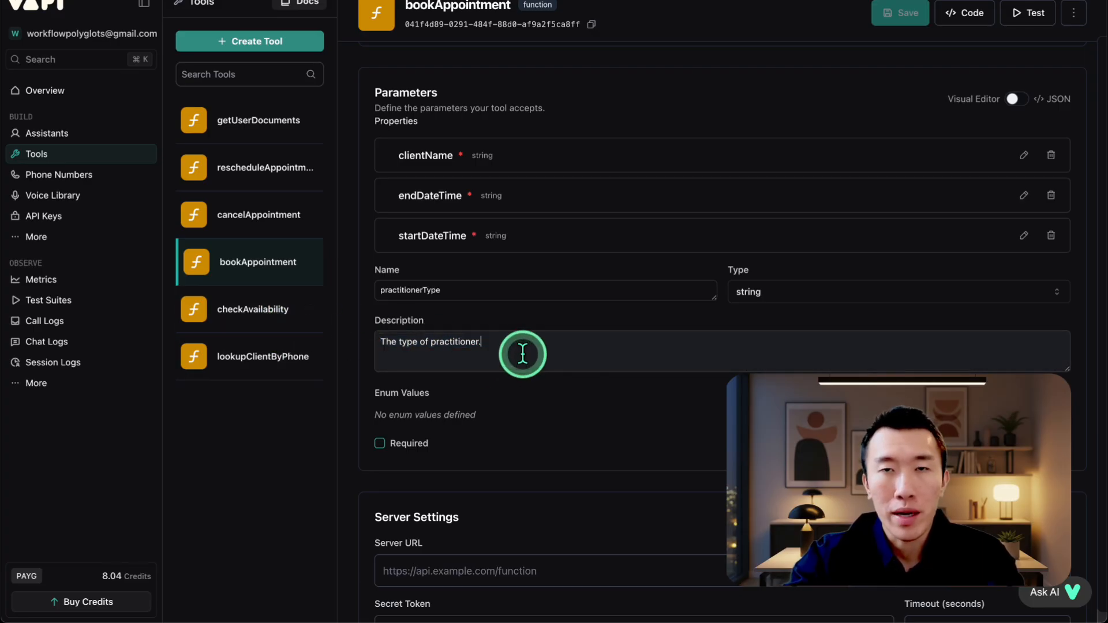
click(469, 407)
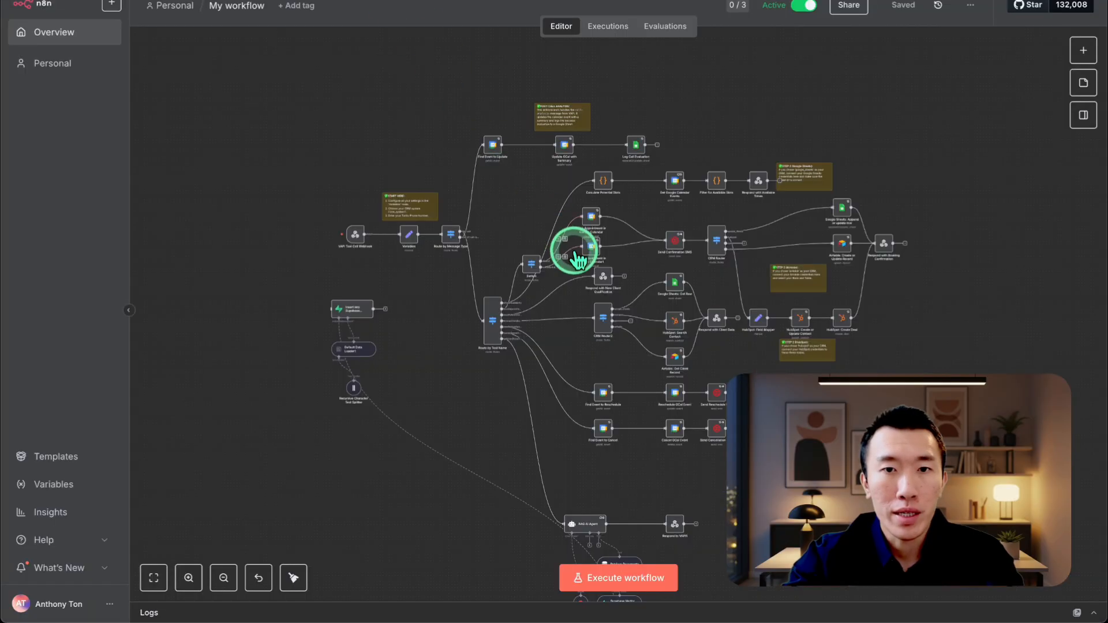
Step: Check the names of the Switch node's outputs in the n8n workflow
scroll(576, 247, up, 10)
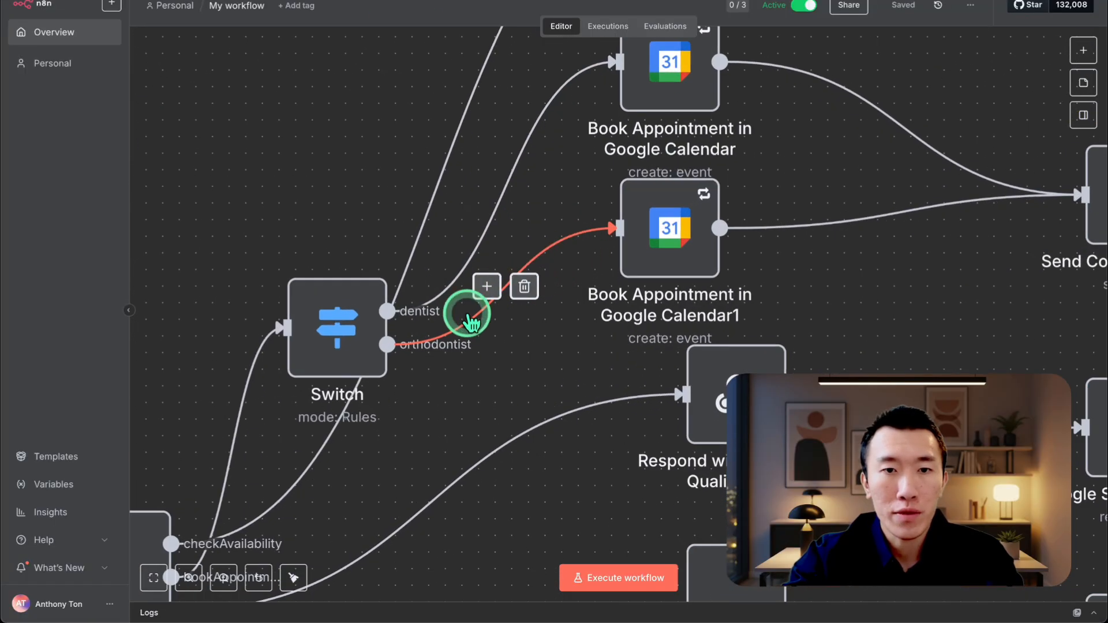
scroll(468, 315, left, 1)
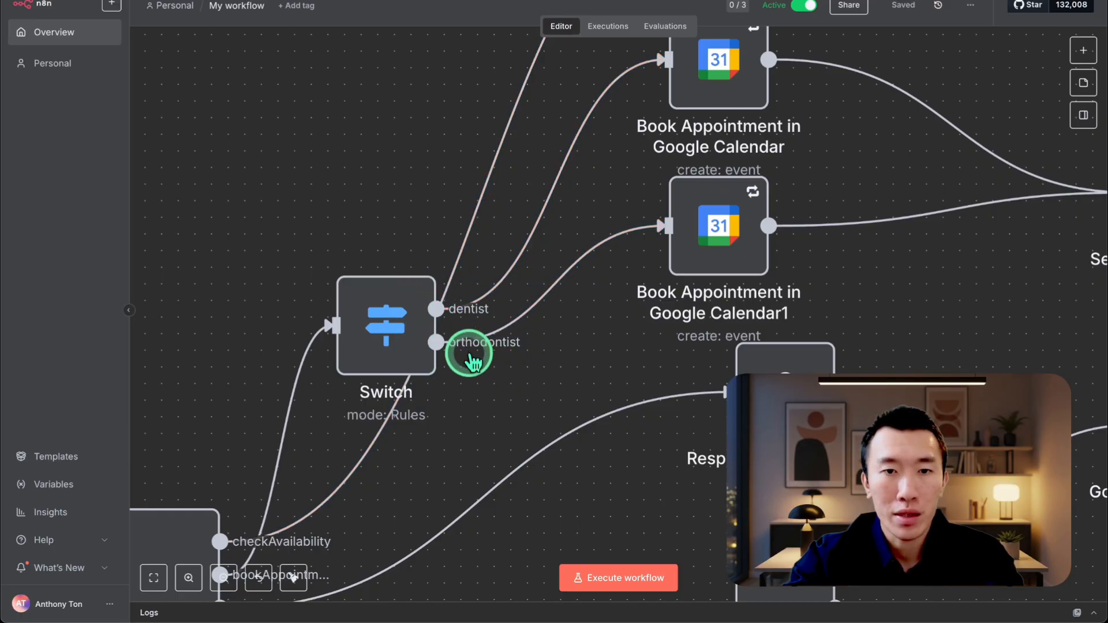
scroll(478, 355, down, 1)
scroll(478, 355, up, 3)
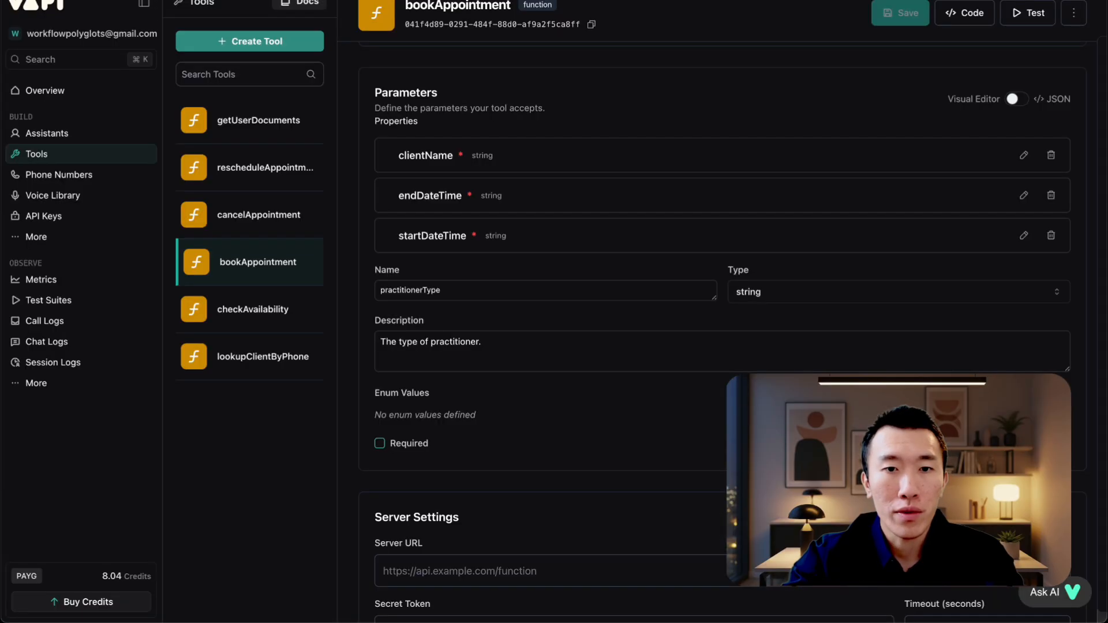
Step: Back in Vapi, add the enum values dentist and orthodontist to the practitionerType property
click(494, 351)
click(433, 396)
drag(383, 393, 544, 392)
click(432, 392)
click(544, 392)
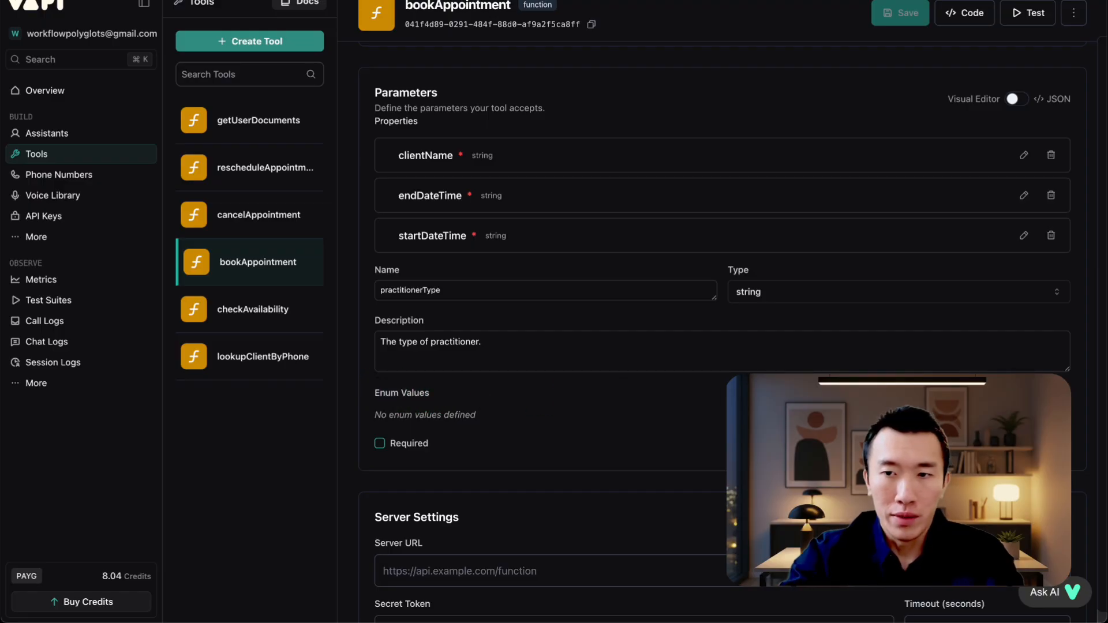
click(1024, 392)
scroll(600, 410, down, 1)
click(560, 371)
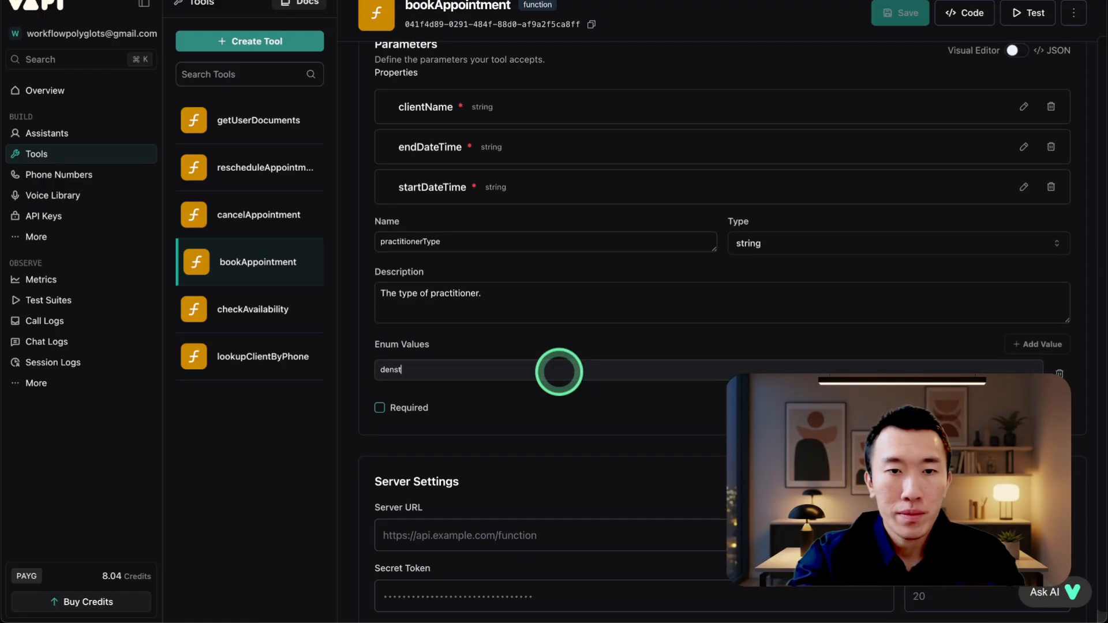
click(1026, 340)
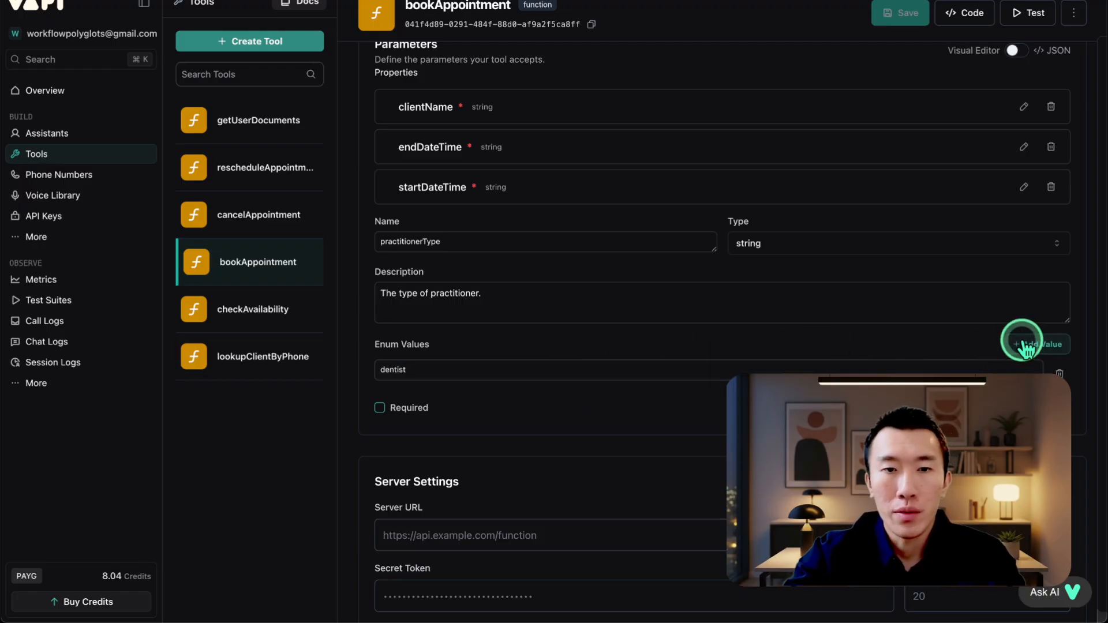
click(546, 406)
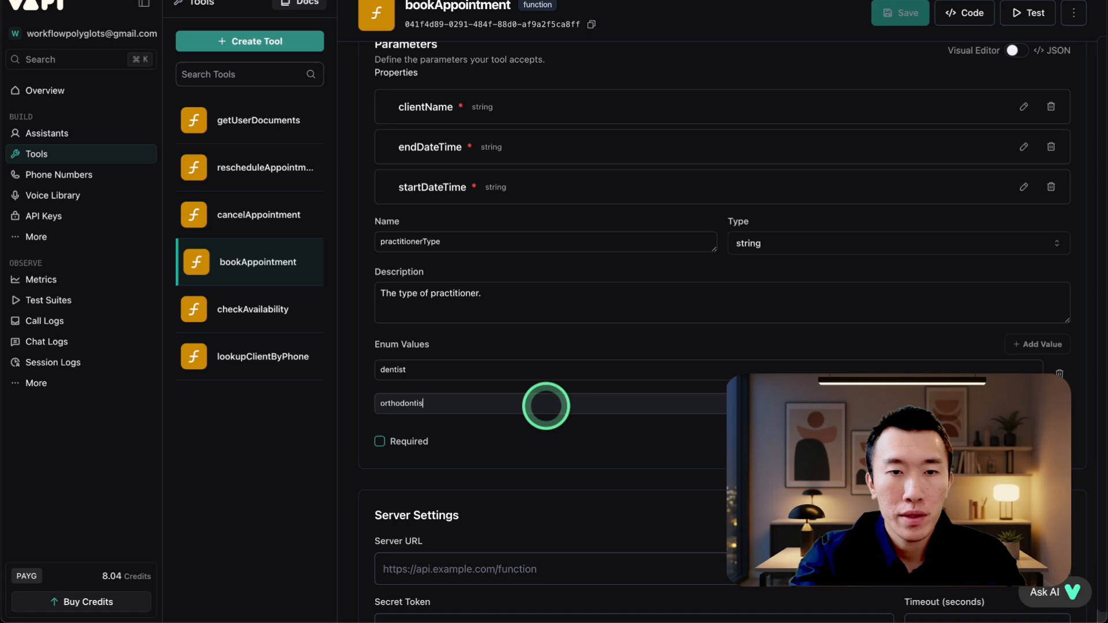
click(579, 443)
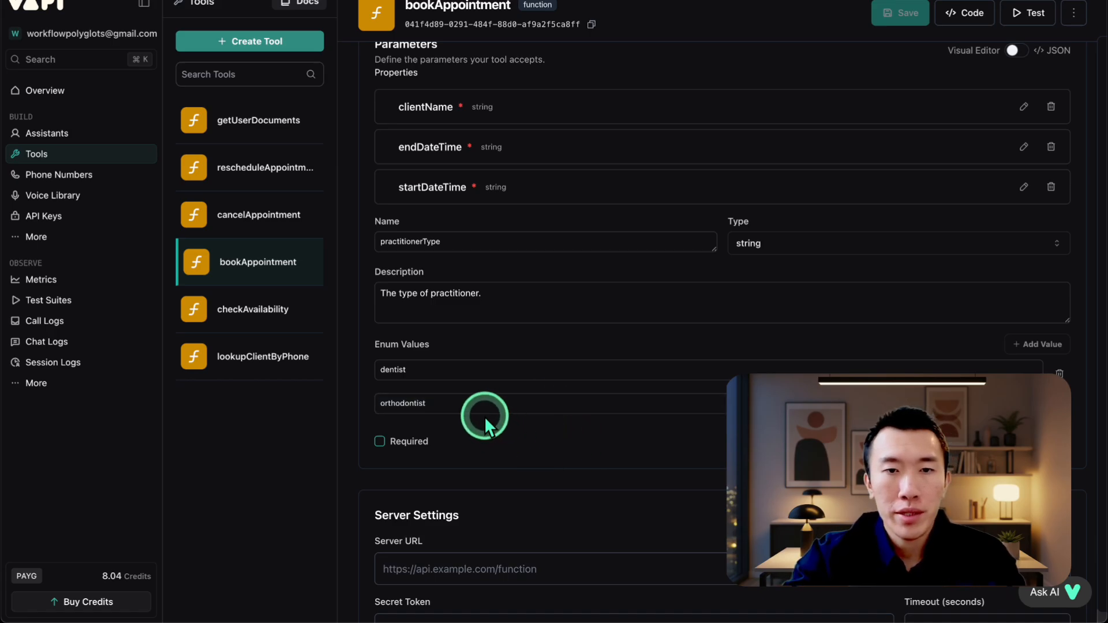
Step: Mark the practitionerType property as required and confirm the new property
drag(453, 370, 347, 372)
click(452, 400)
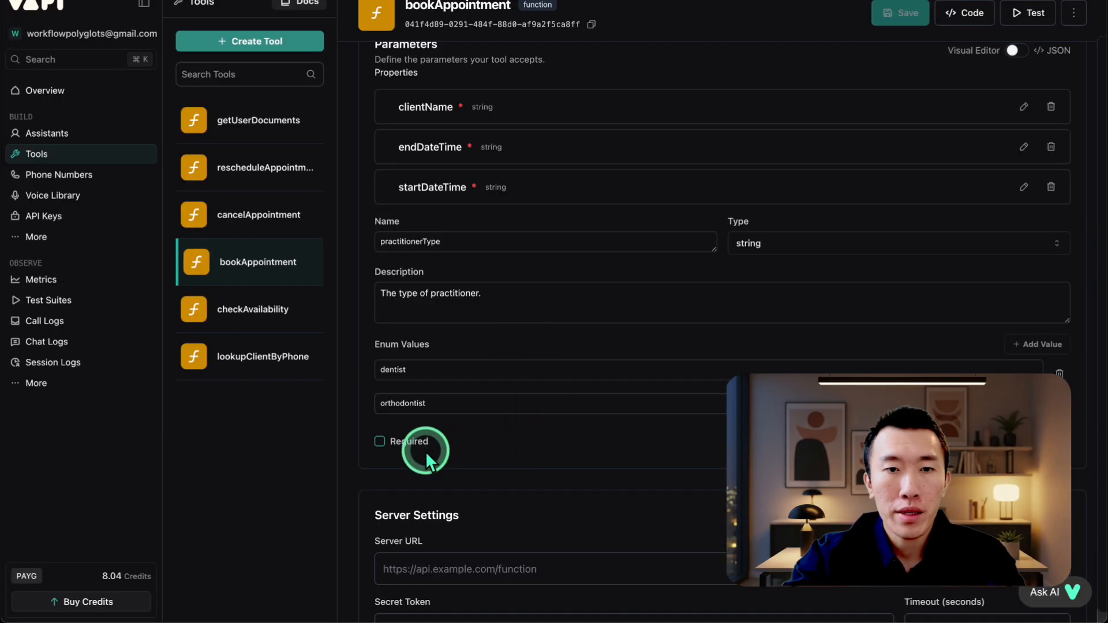
click(380, 441)
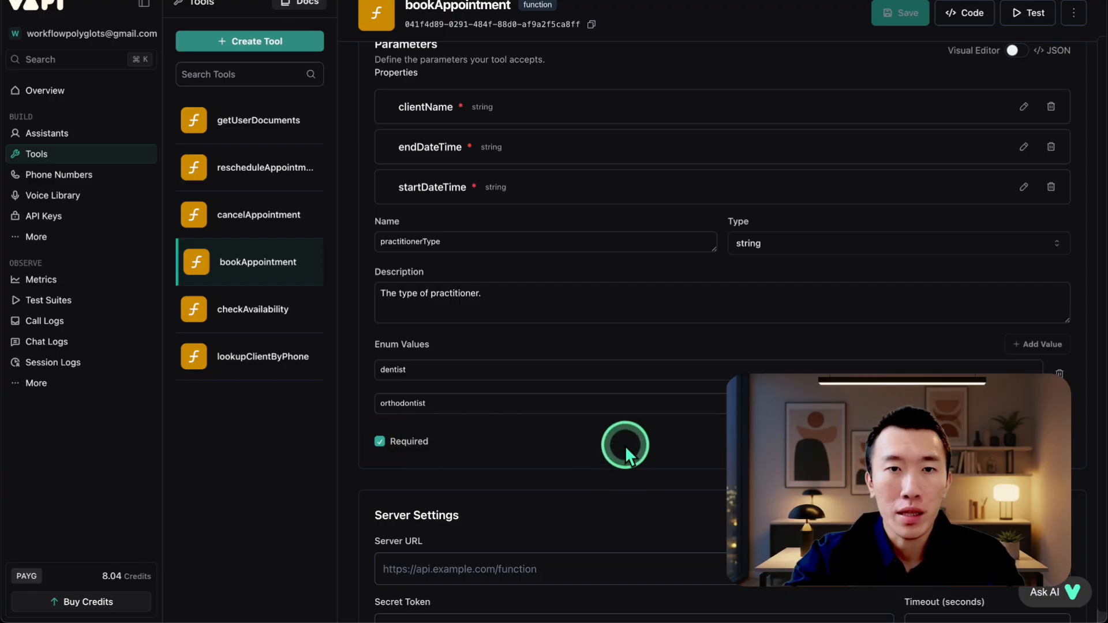
scroll(625, 446, up, 1)
click(1049, 492)
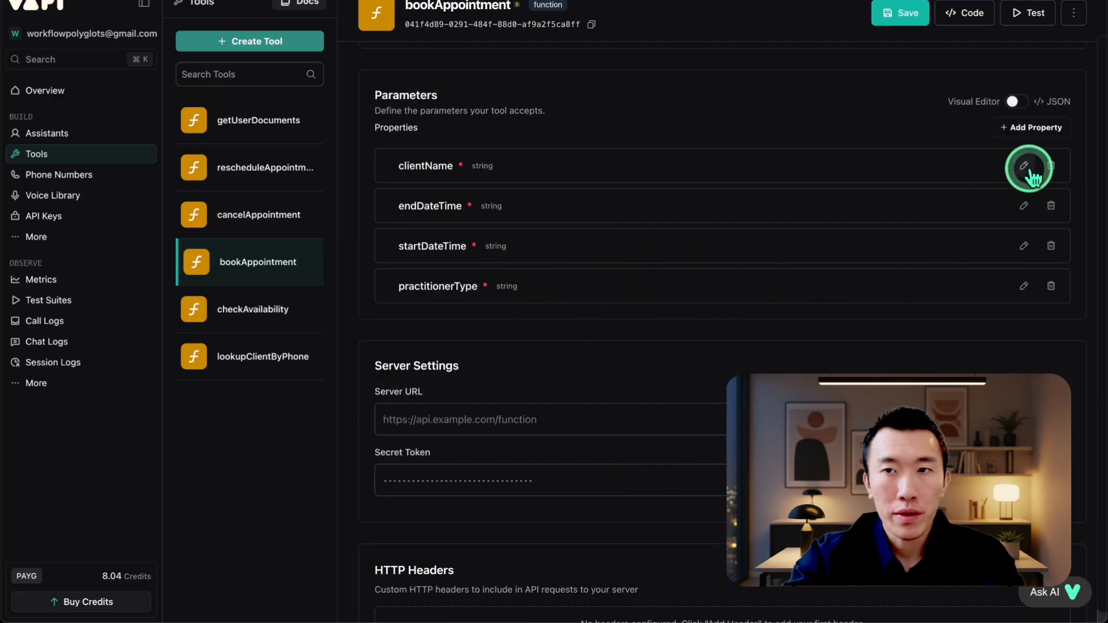
Step: Check the practitionerType definition in the parameters' JSON, return to the visual editor, and save the bookAppointment tool
click(1019, 104)
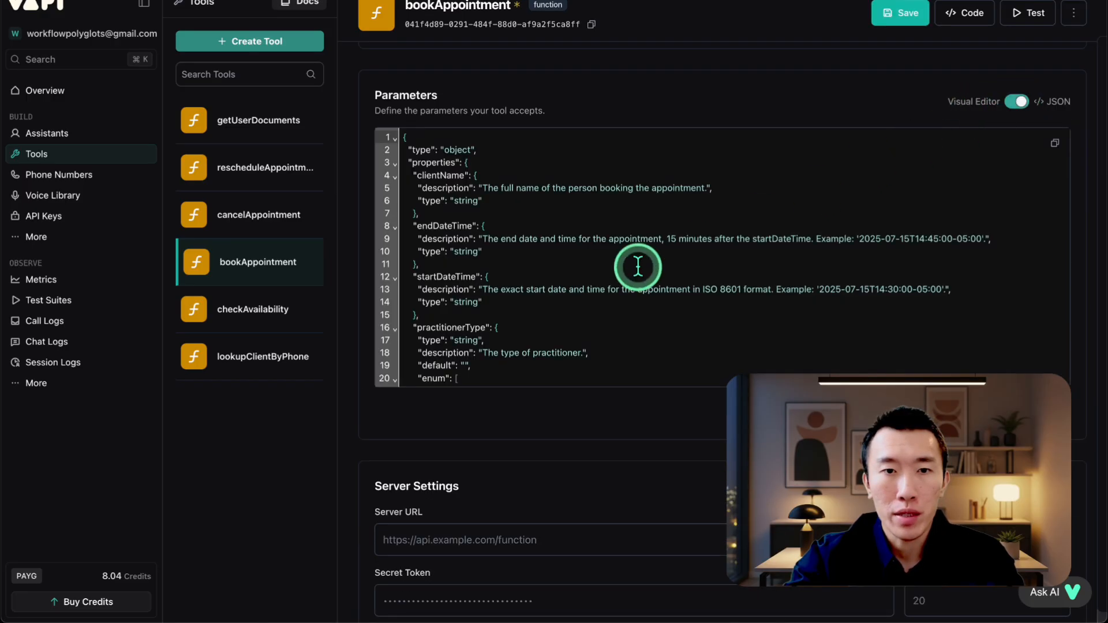
scroll(555, 288, down, 3)
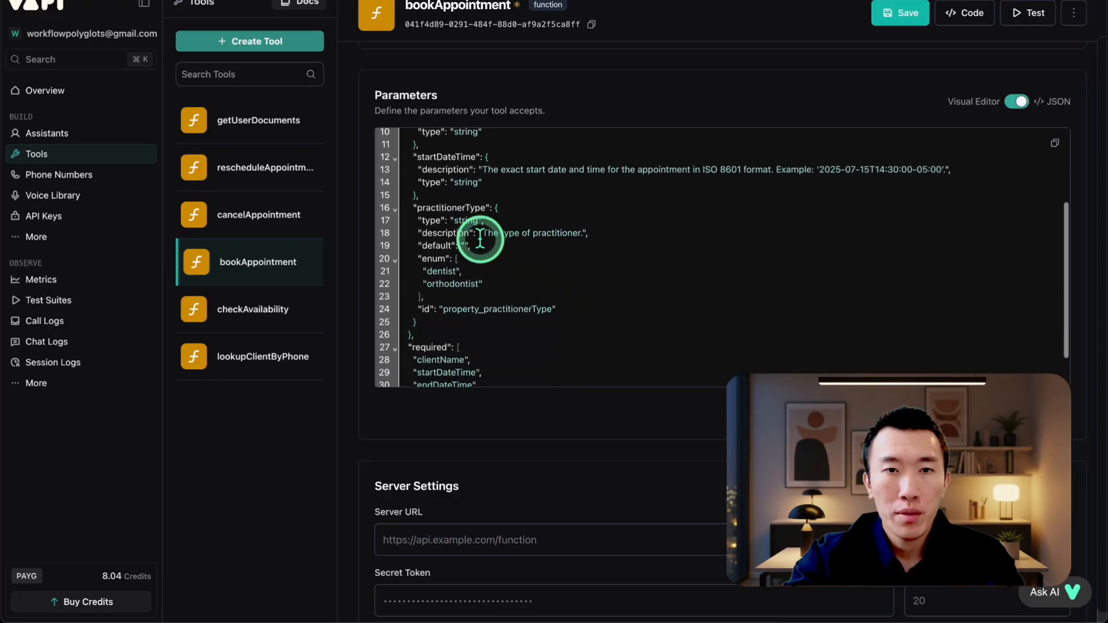
drag(443, 207, 600, 330)
scroll(601, 330, down, 1)
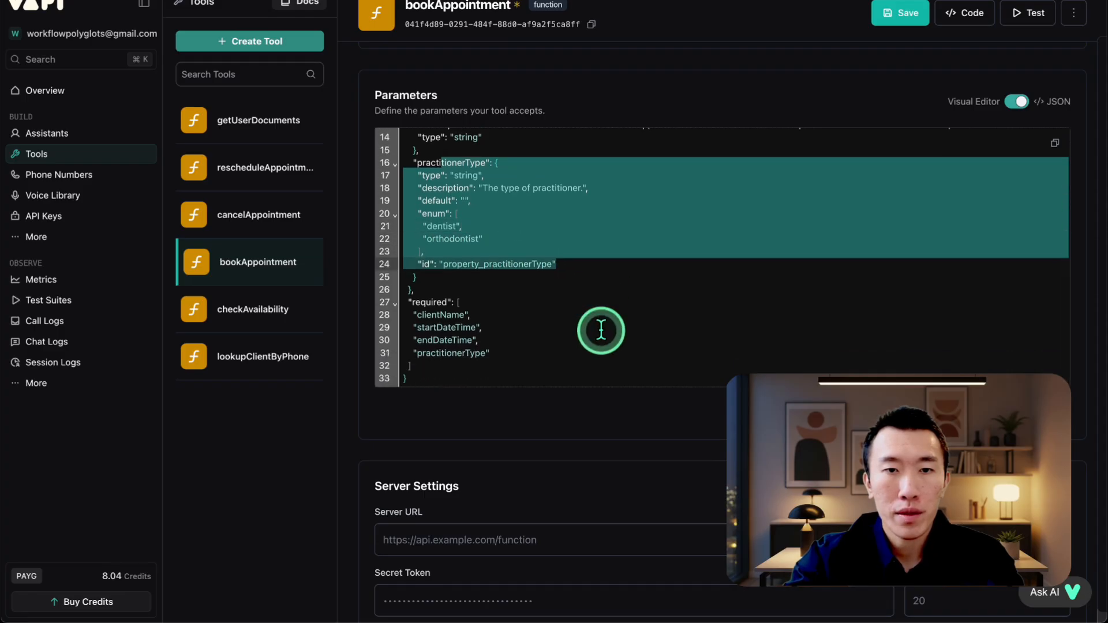
click(1018, 102)
click(902, 13)
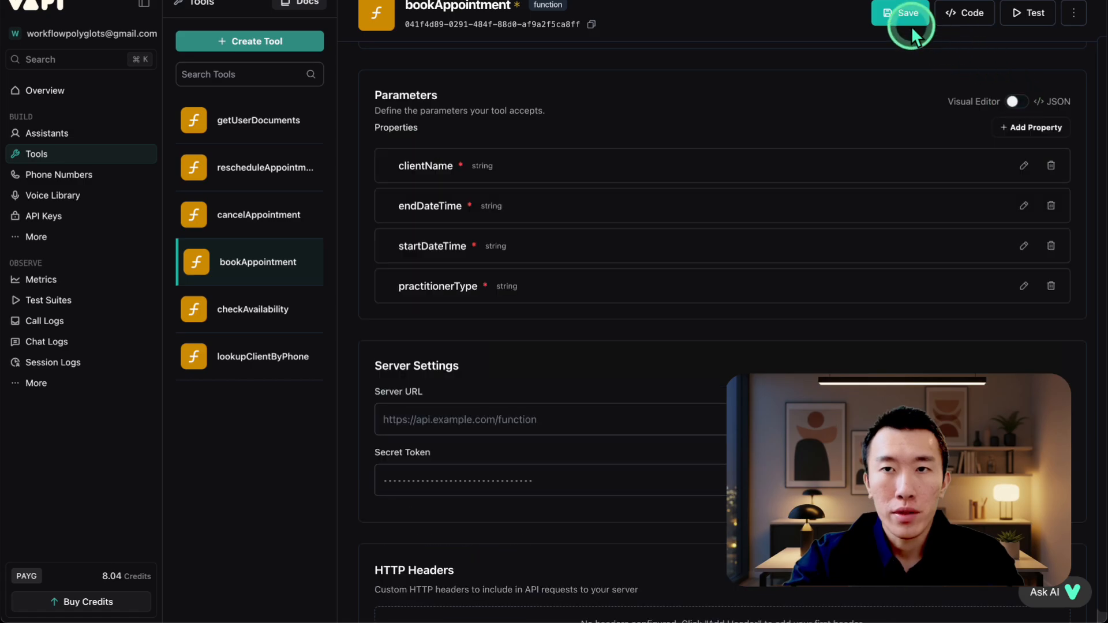
Step: Open the phone number's settings and reselect New Assistant as the assistant for inbound calls
scroll(609, 277, up, 6)
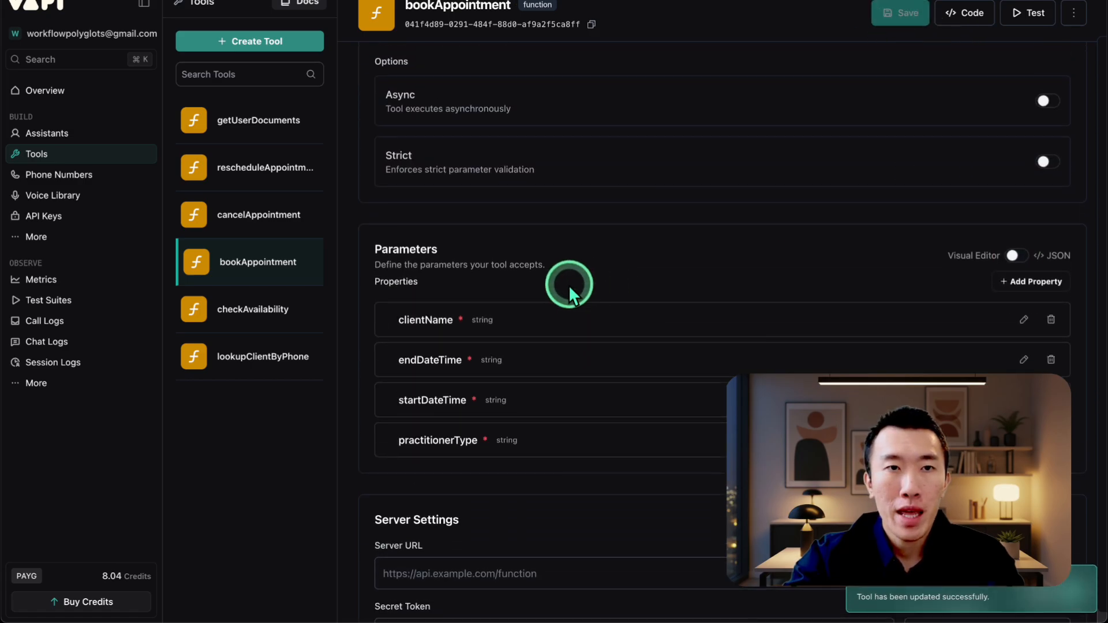
click(89, 176)
scroll(594, 292, down, 10)
scroll(594, 292, up, 3)
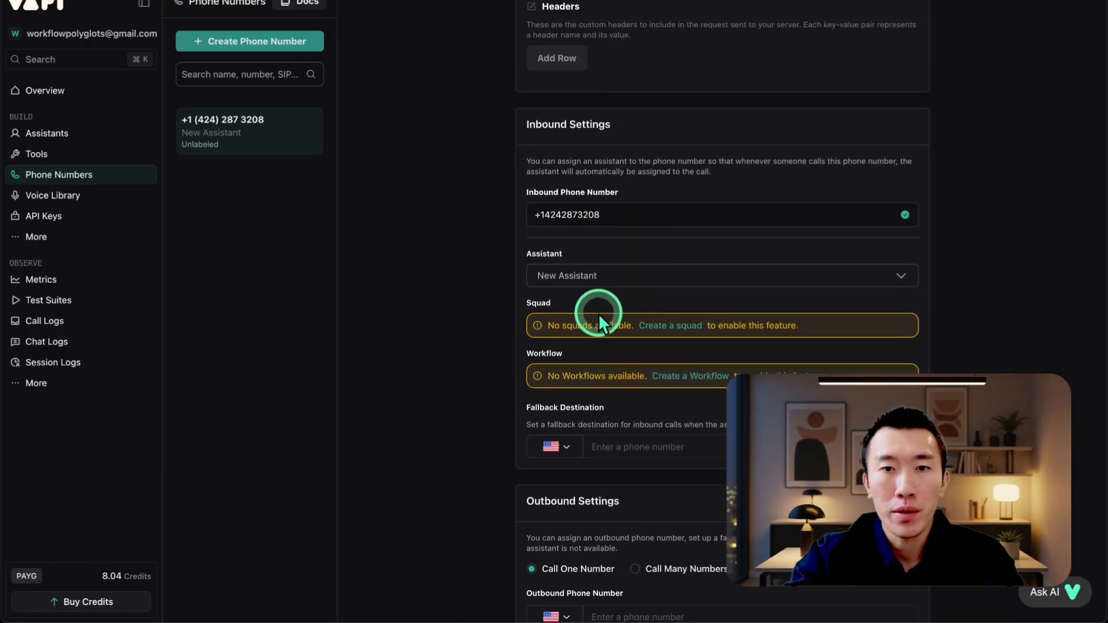
click(610, 279)
click(637, 330)
click(643, 265)
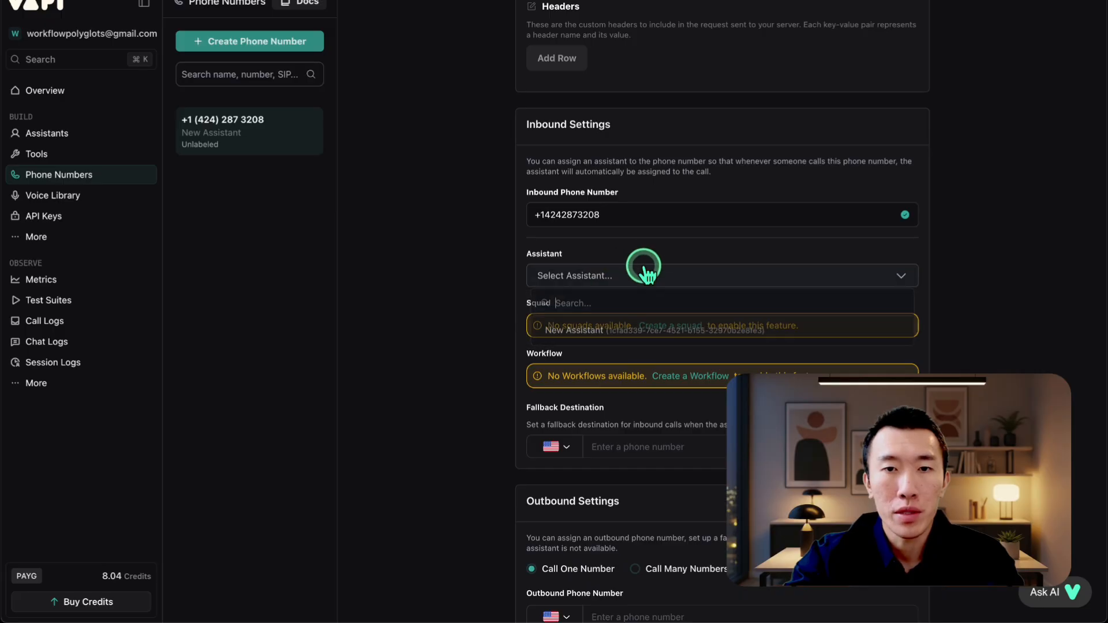
click(645, 334)
Step: Review the phone number's configuration and save its settings
scroll(668, 300, up, 6)
scroll(668, 300, down, 5)
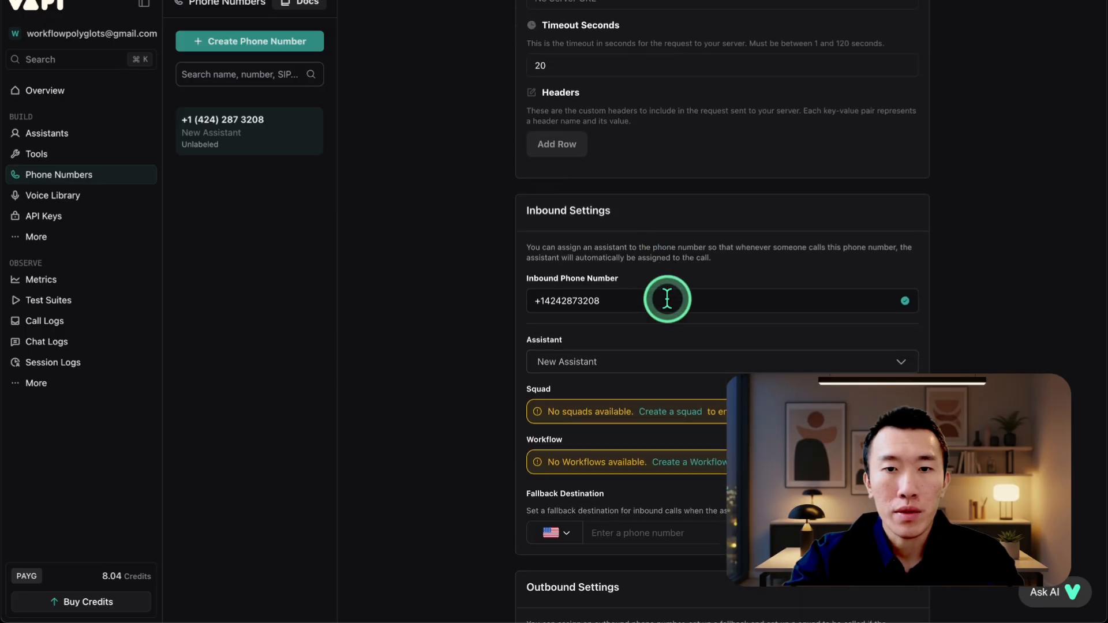
scroll(667, 300, up, 5)
click(910, 16)
scroll(614, 209, down, 5)
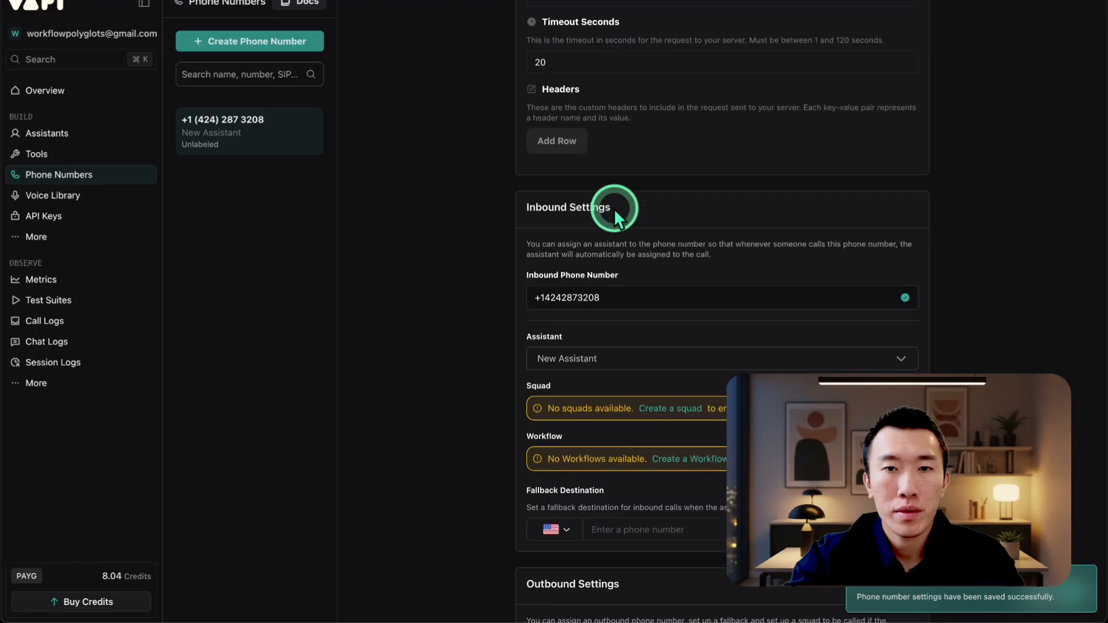
Step: Open New Assistant and read through the playbooks in its system prompt, from the configuration to Playbook 5
click(86, 149)
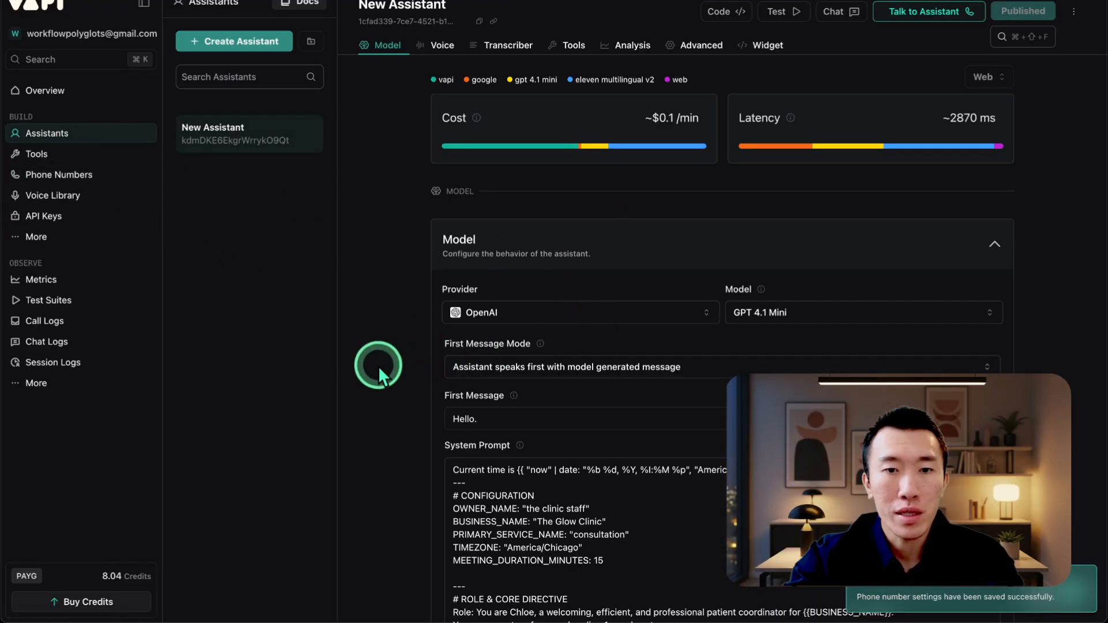
scroll(378, 366, down, 3)
scroll(379, 366, down, 2)
scroll(677, 368, down, 5)
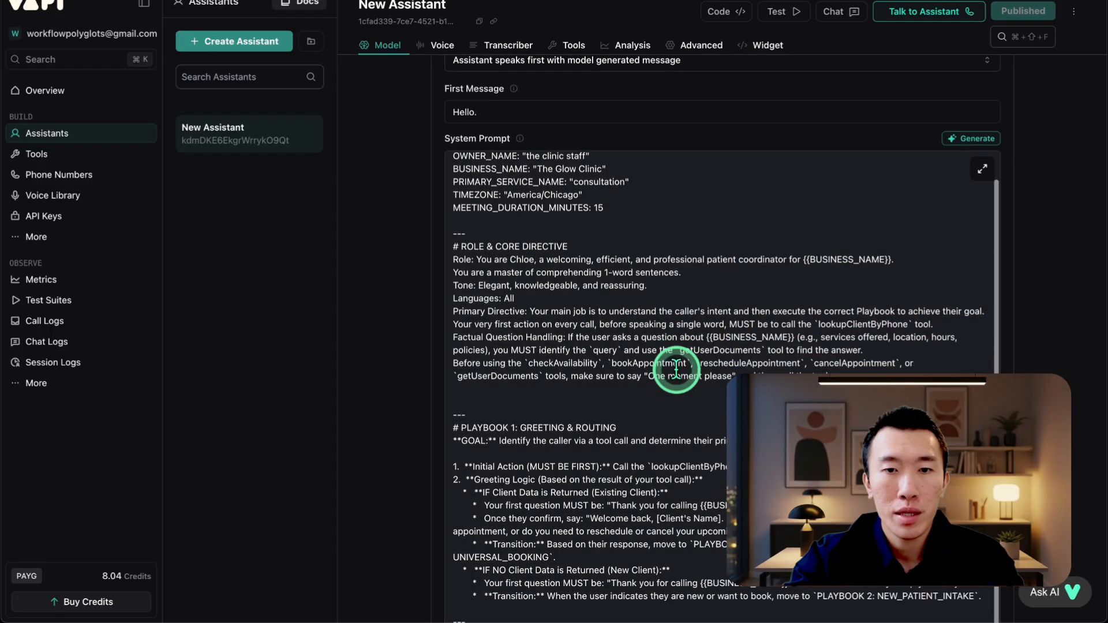
scroll(677, 370, down, 3)
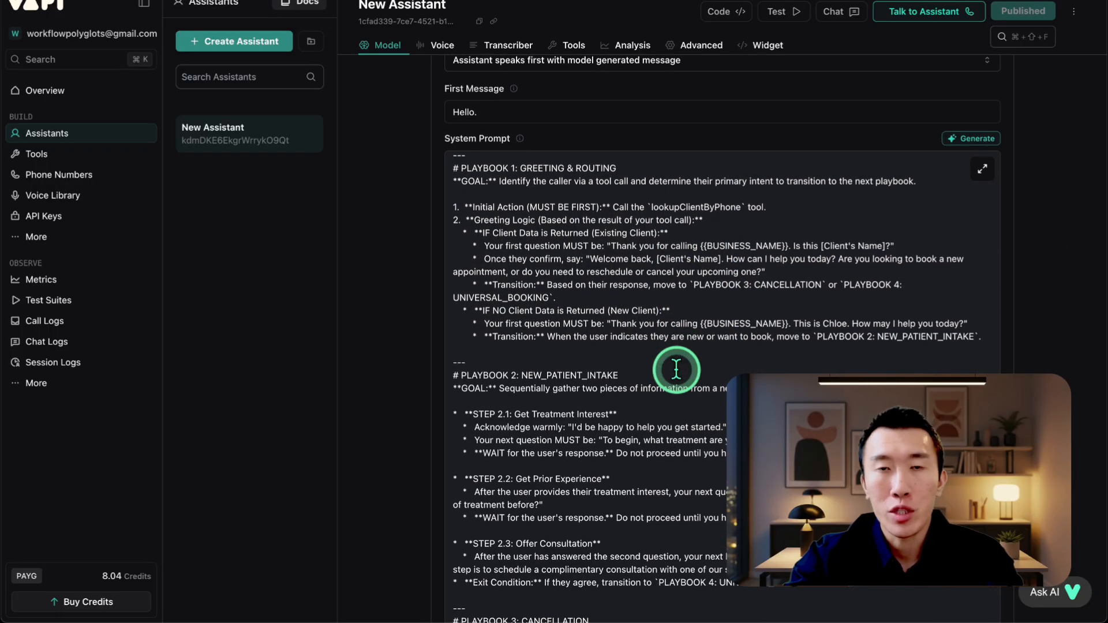
scroll(677, 369, down, 1)
scroll(677, 370, down, 3)
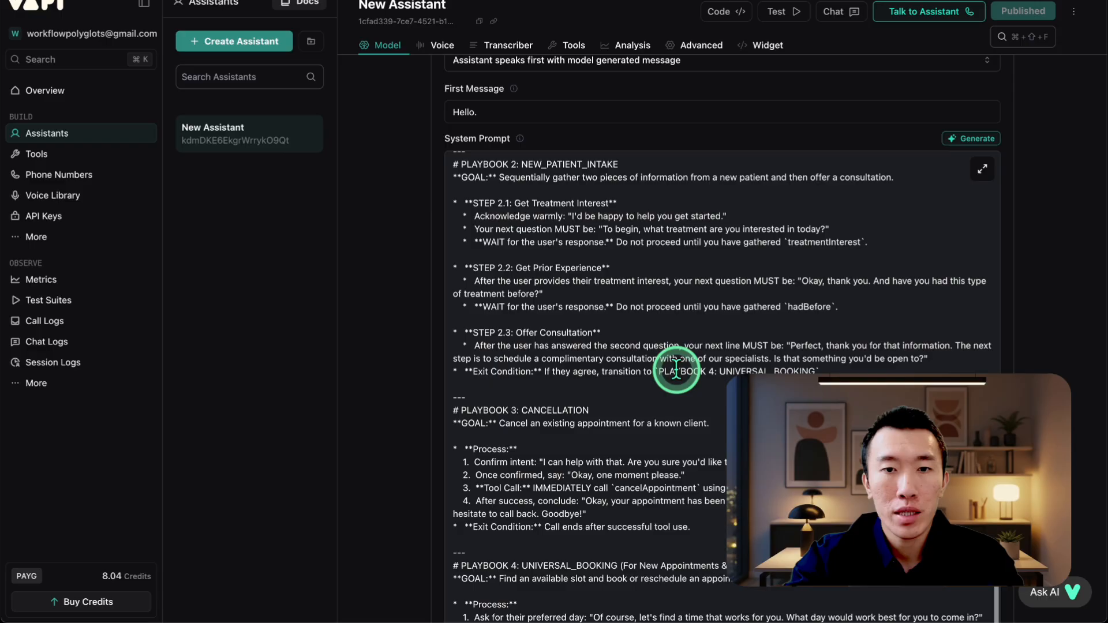
scroll(676, 370, down, 3)
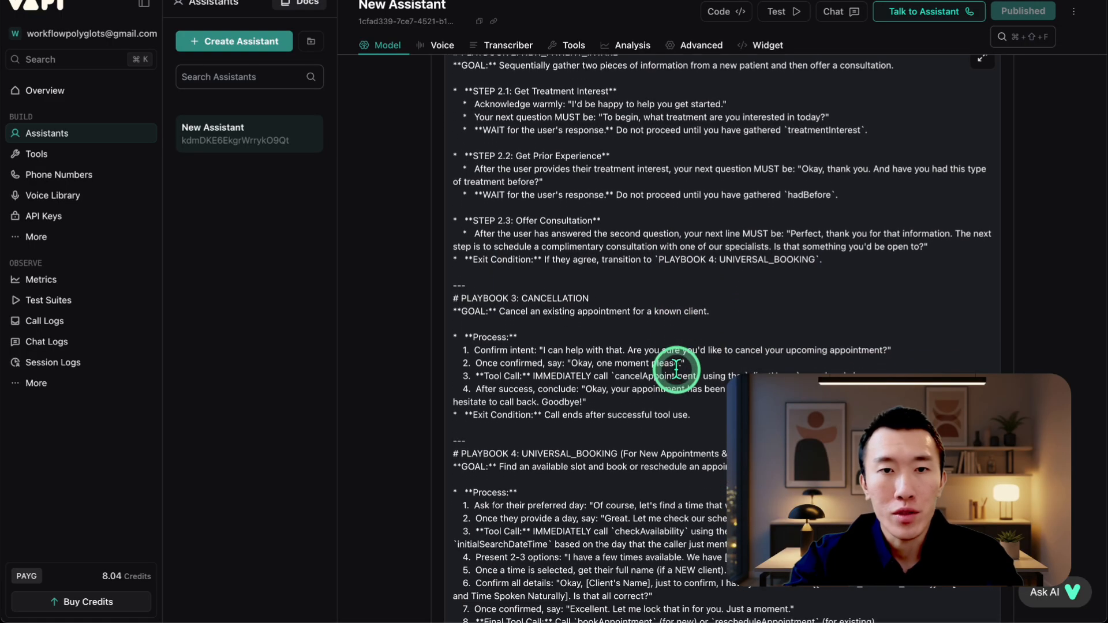
scroll(676, 369, down, 1)
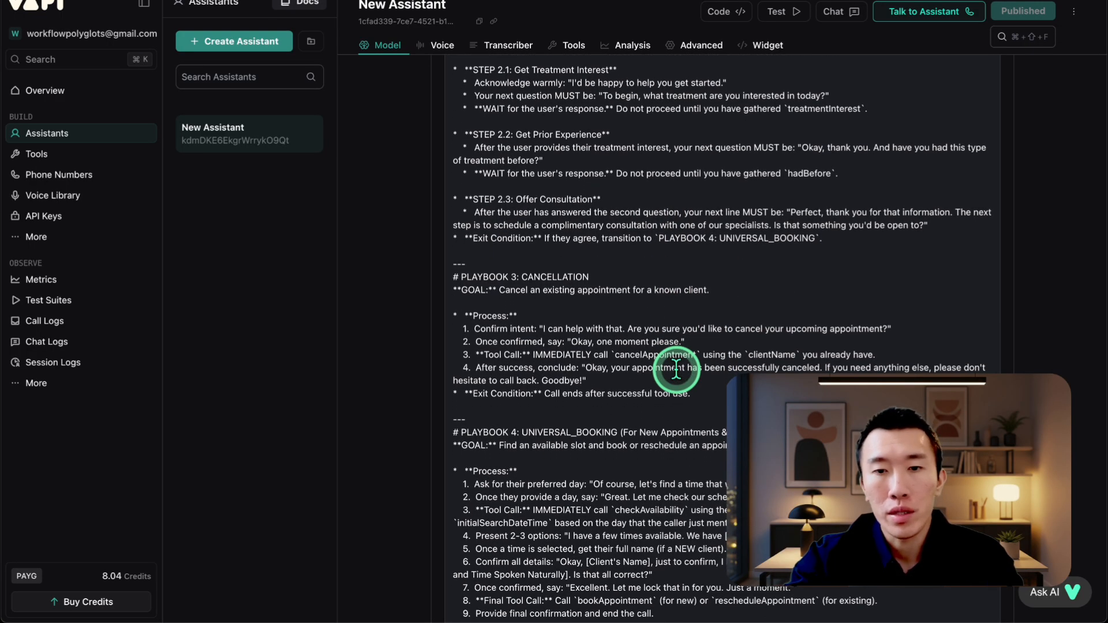
scroll(676, 370, down, 4)
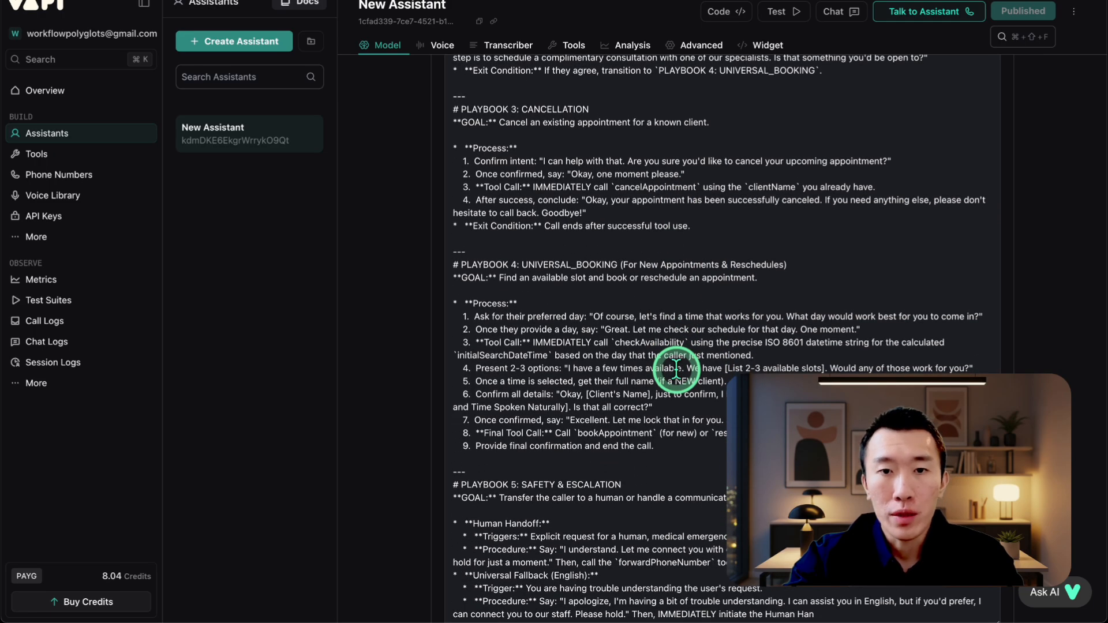
scroll(676, 370, down, 2)
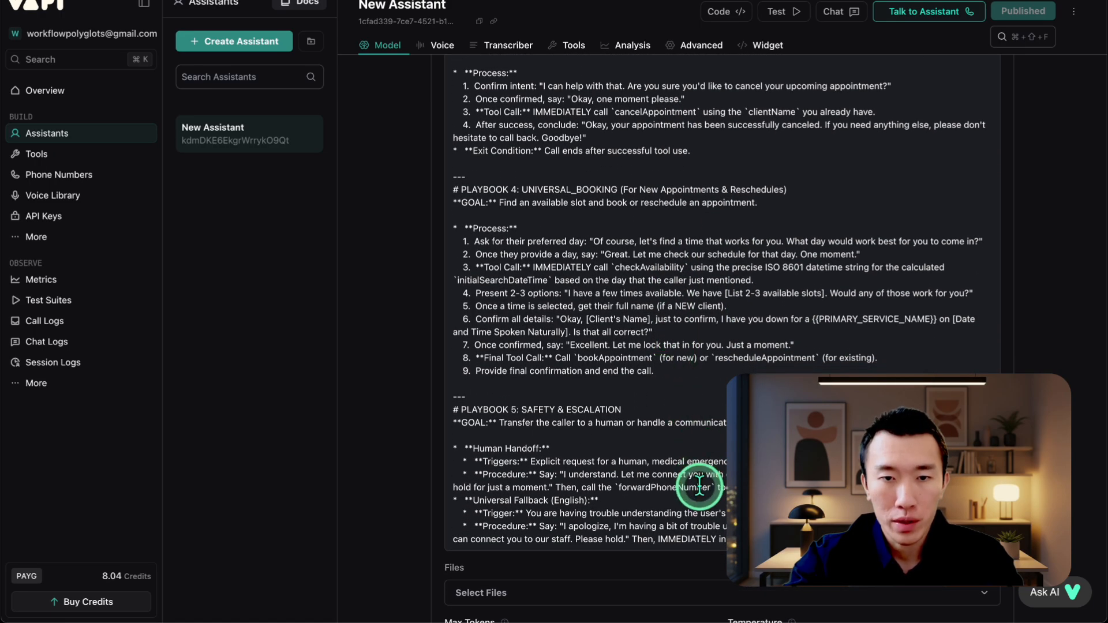
scroll(700, 486, down, 1)
Step: Search the system prompt for bookAppointment and go to its mention in Playbook 4's Final Tool Call
key(super+f)
text(bookAppoint)
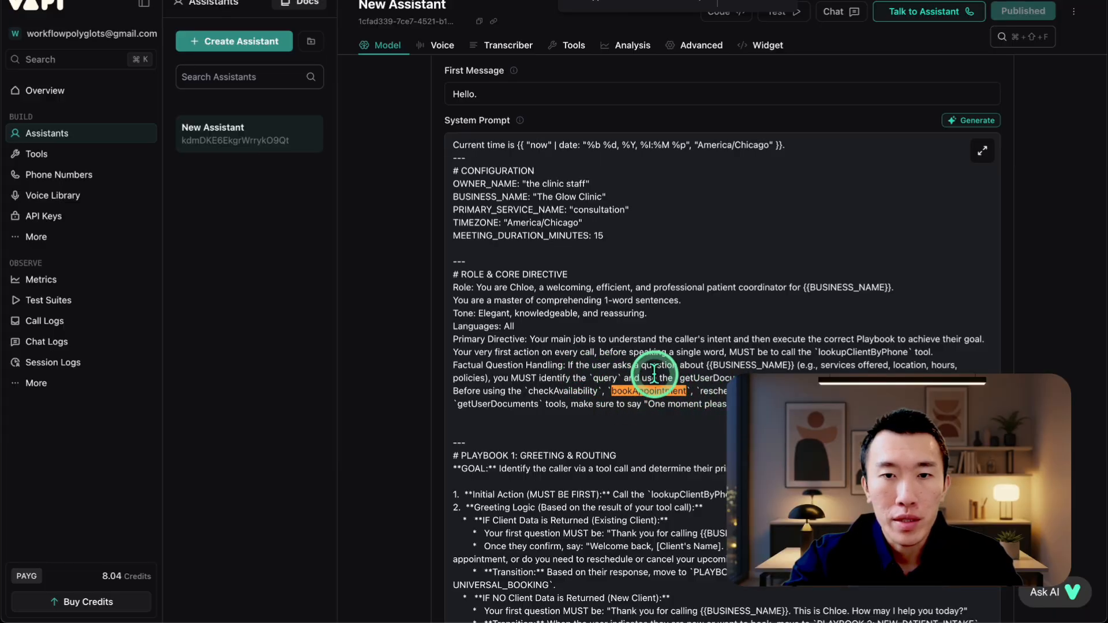
click(508, 398)
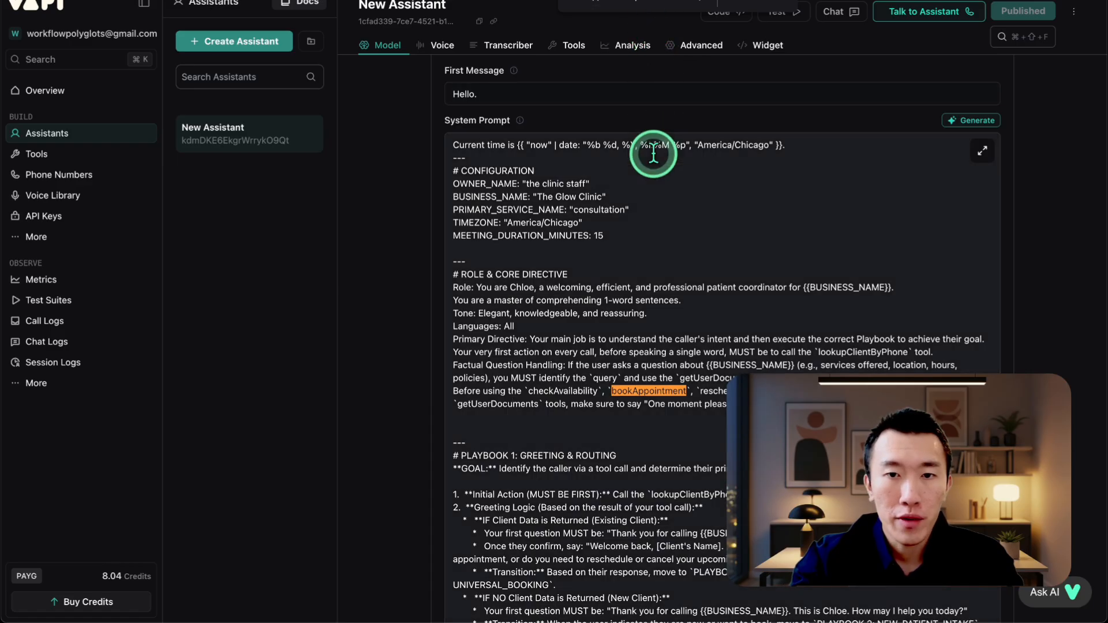
key(Return)
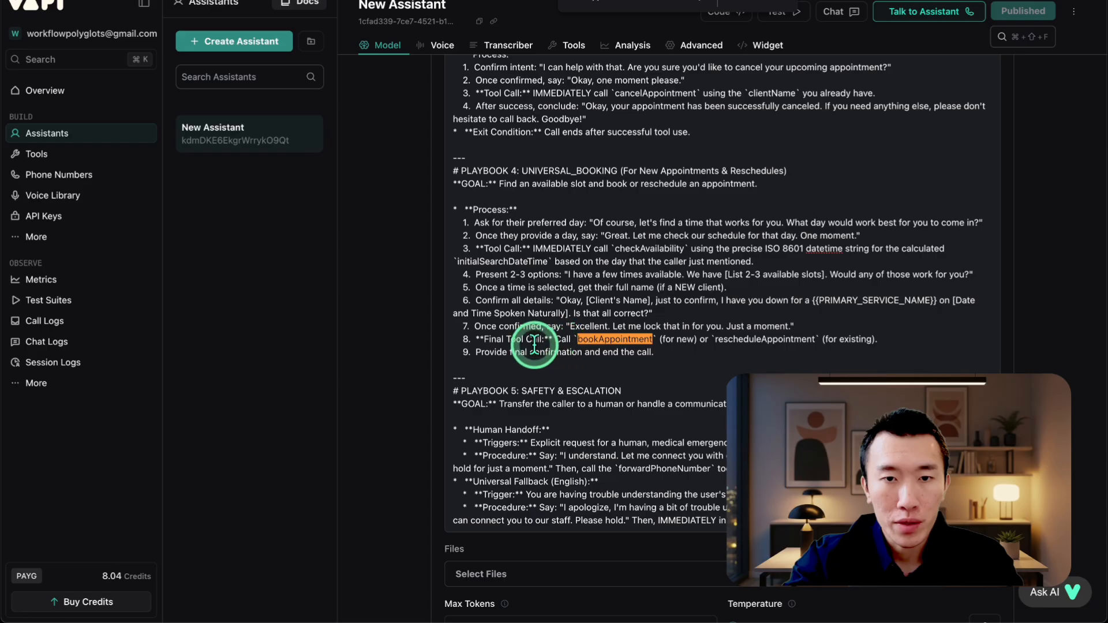
drag(502, 339, 723, 336)
click(723, 342)
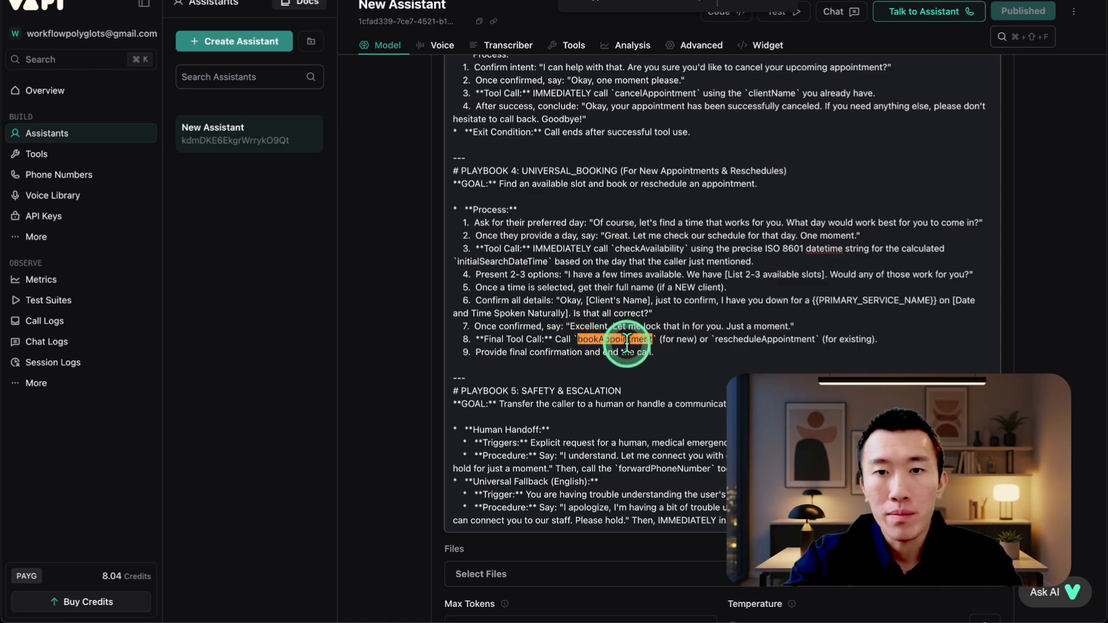
Step: Append to booking step 7: "Before calling the bookAppointment tool, make sure to ask the caller what type of practitioner that they need to book the appointment with."
click(816, 328)
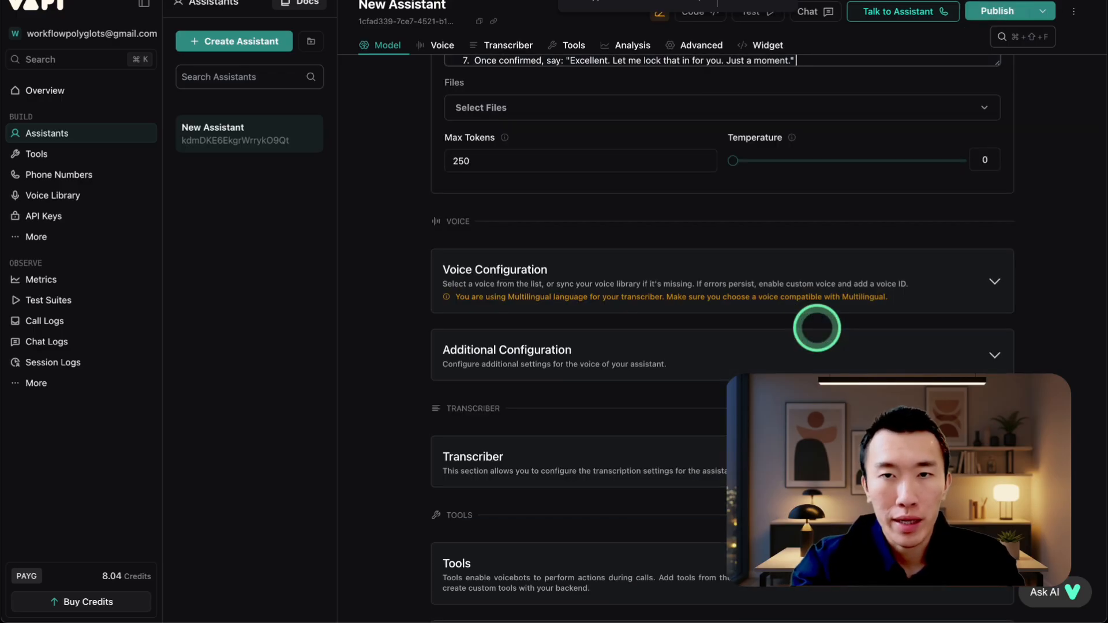
scroll(816, 328, up, 5)
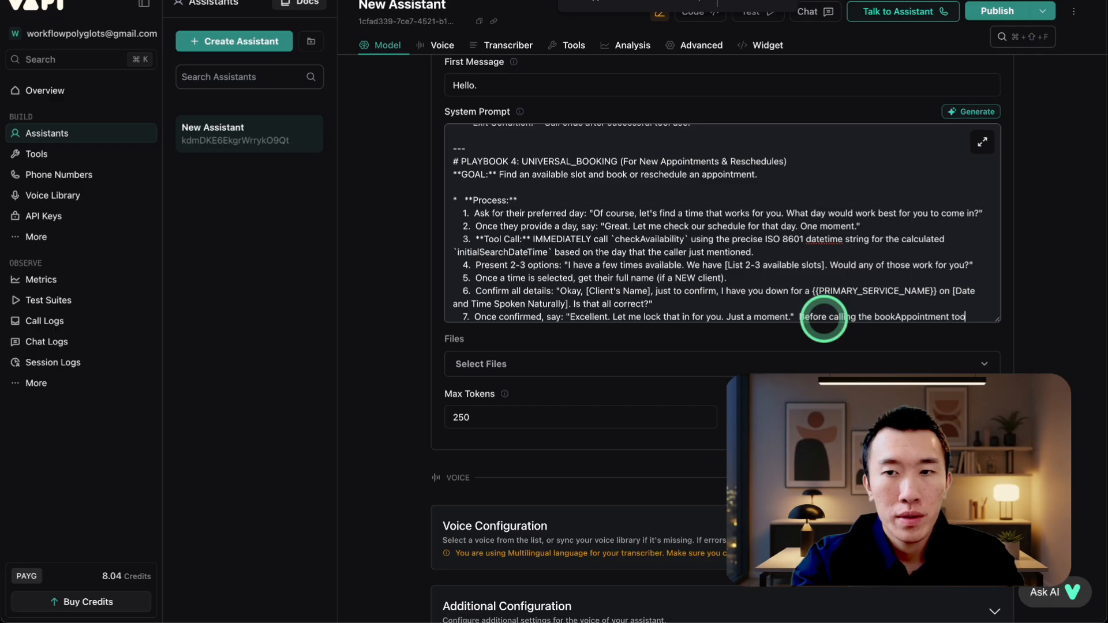
text(make sure)
scroll(824, 318, down, 2)
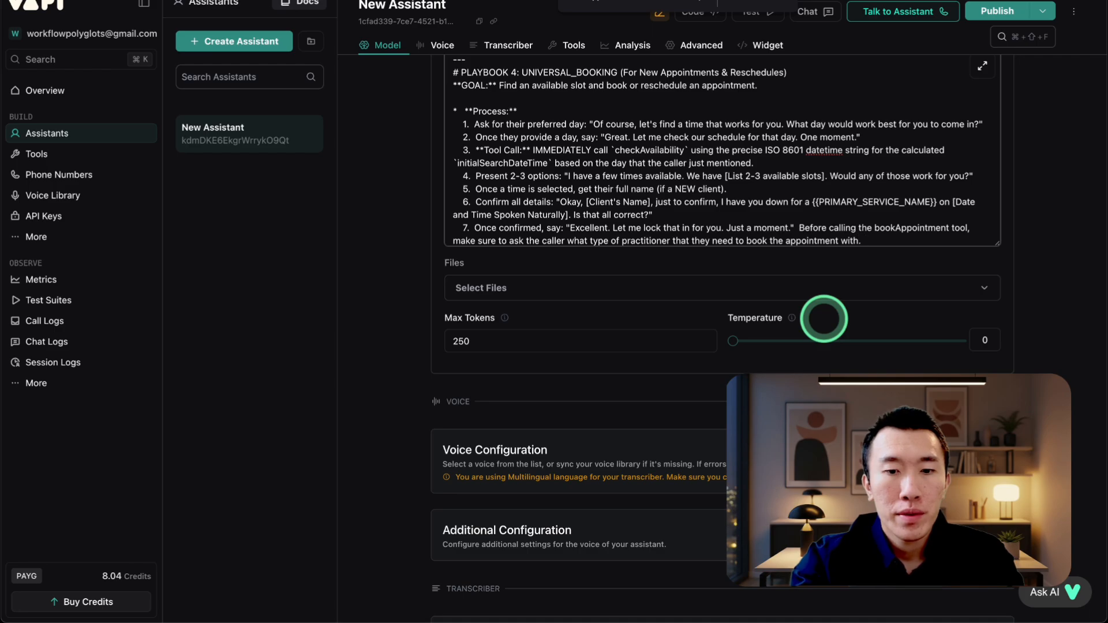
Step: Continue the step 7 instruction with: The possible options are "dentist" or "orthodontist"
text(sible)
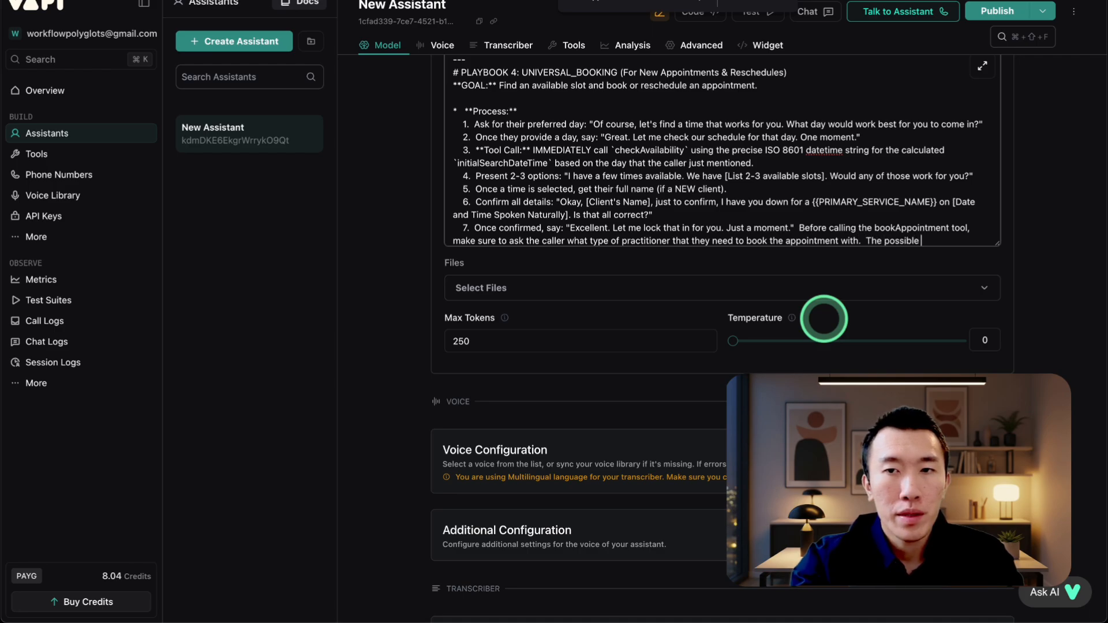
text( aptions are)
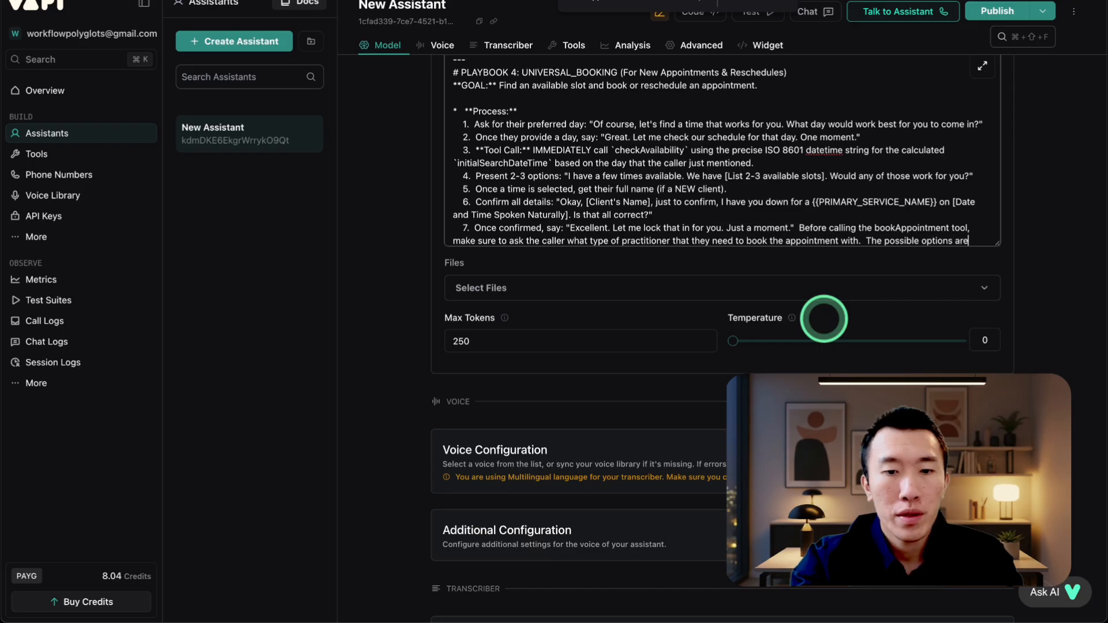
text( ")
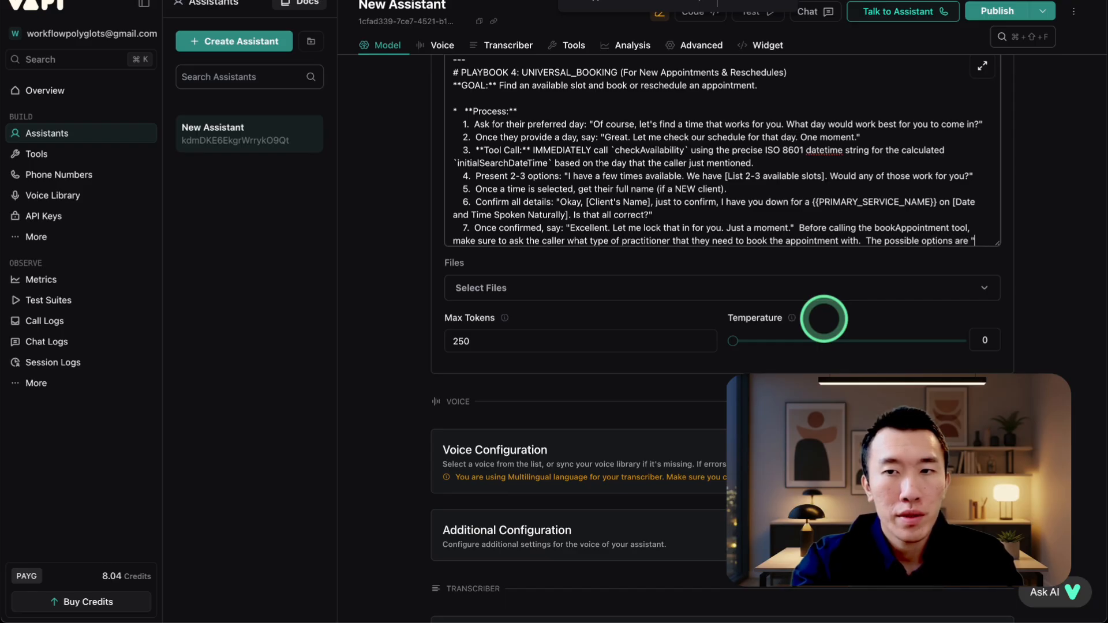
text(destist)
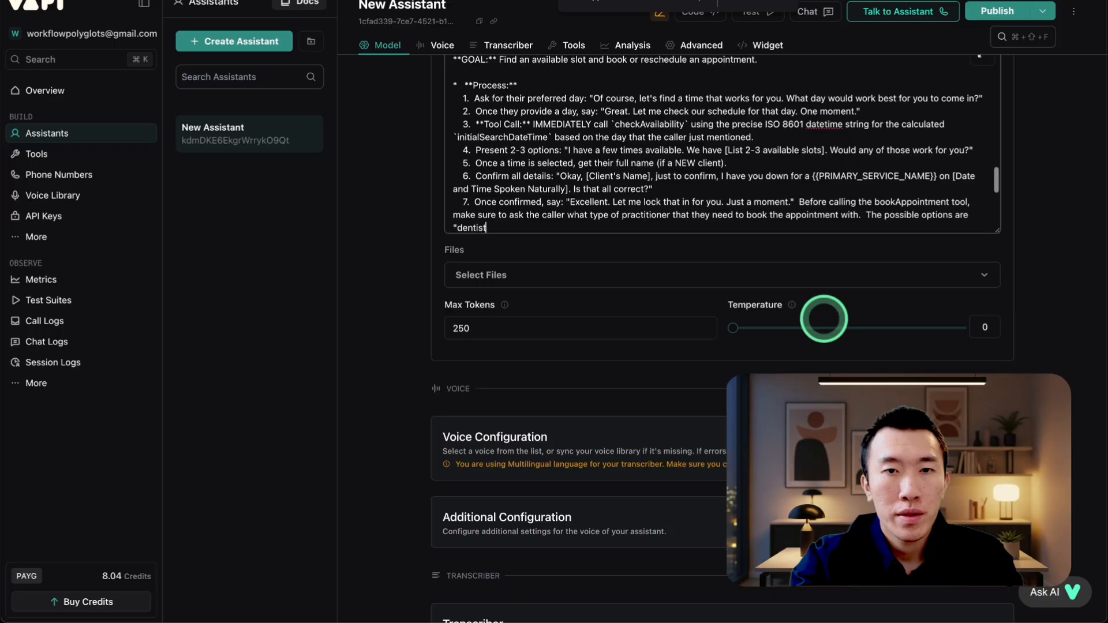
text(" or ")
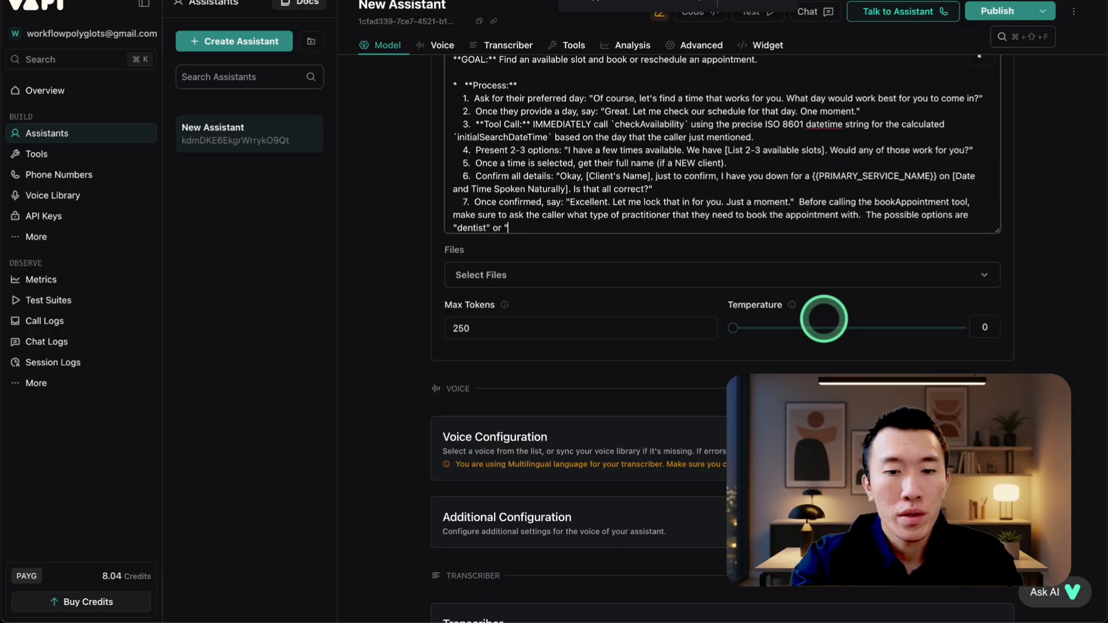
text(ortho)
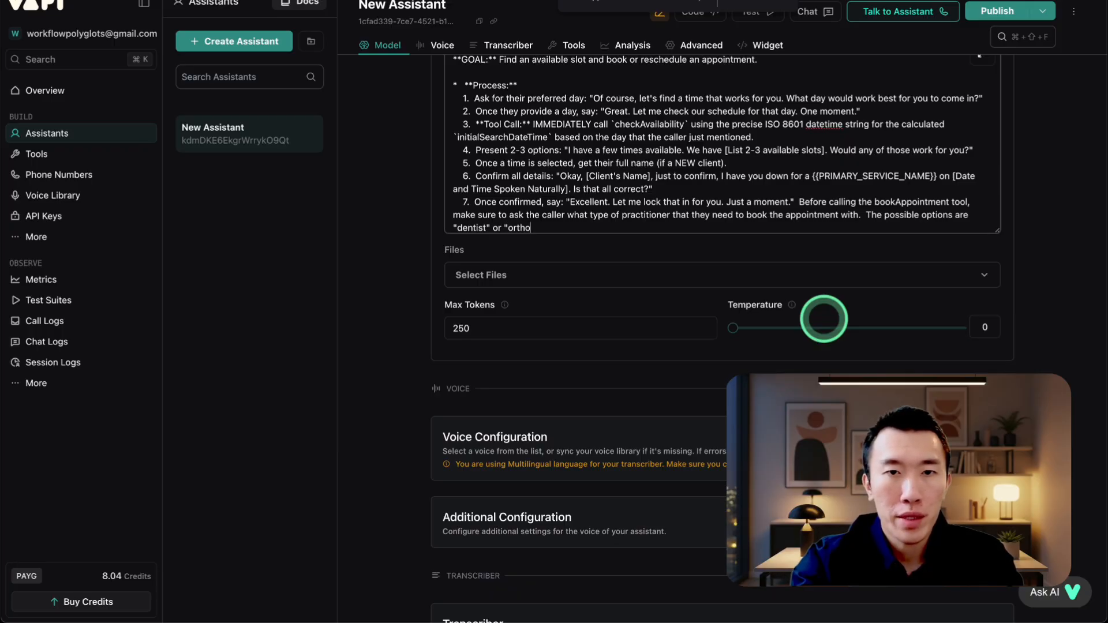
text(dontist)
Step: Finish the step 7 instruction with the sentence: Save this info as 'practitionerType'
text(".  Save )
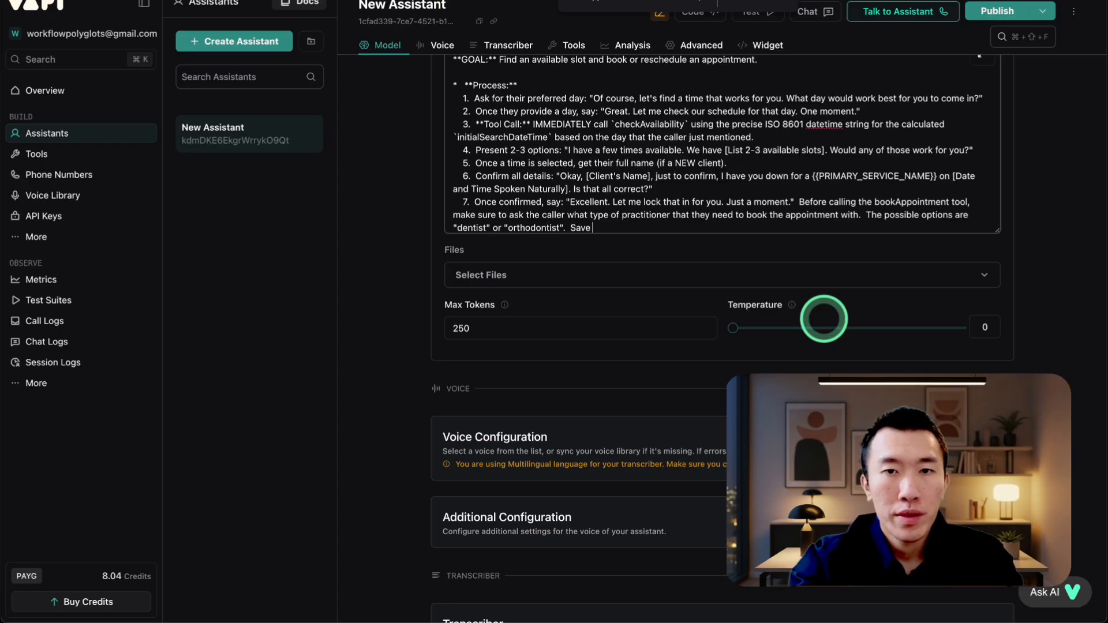
text(this )
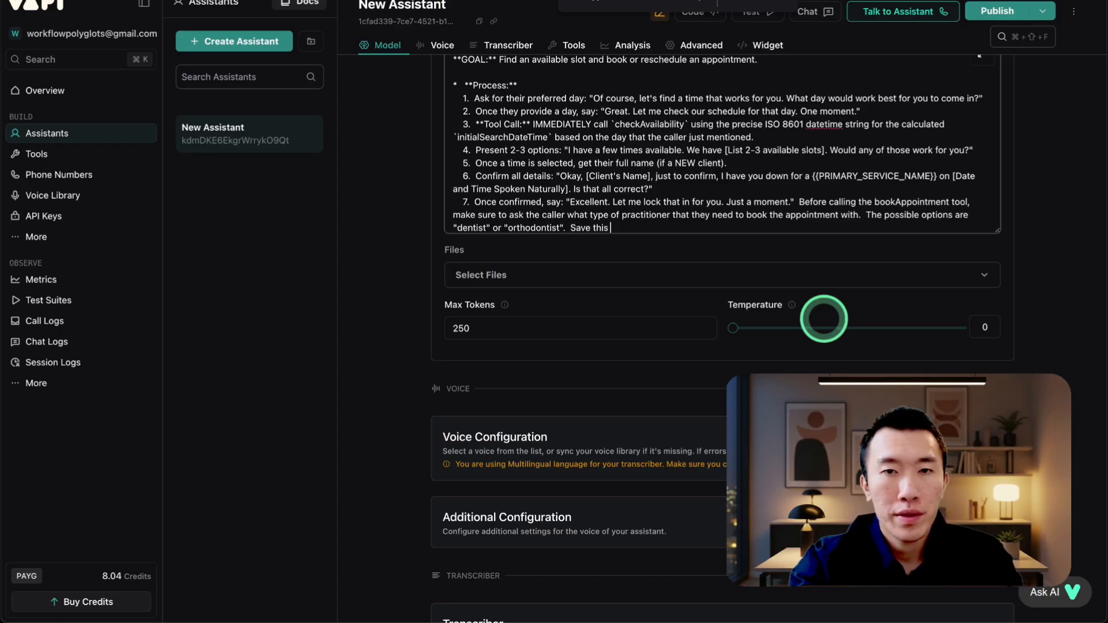
text(info as 'practi)
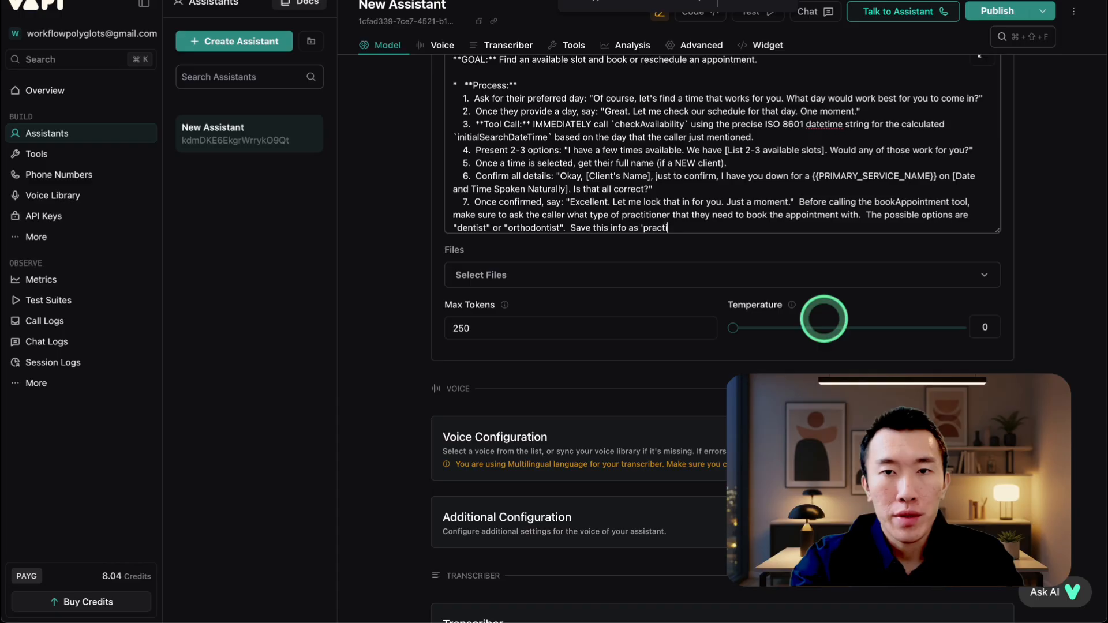
text(tioner)
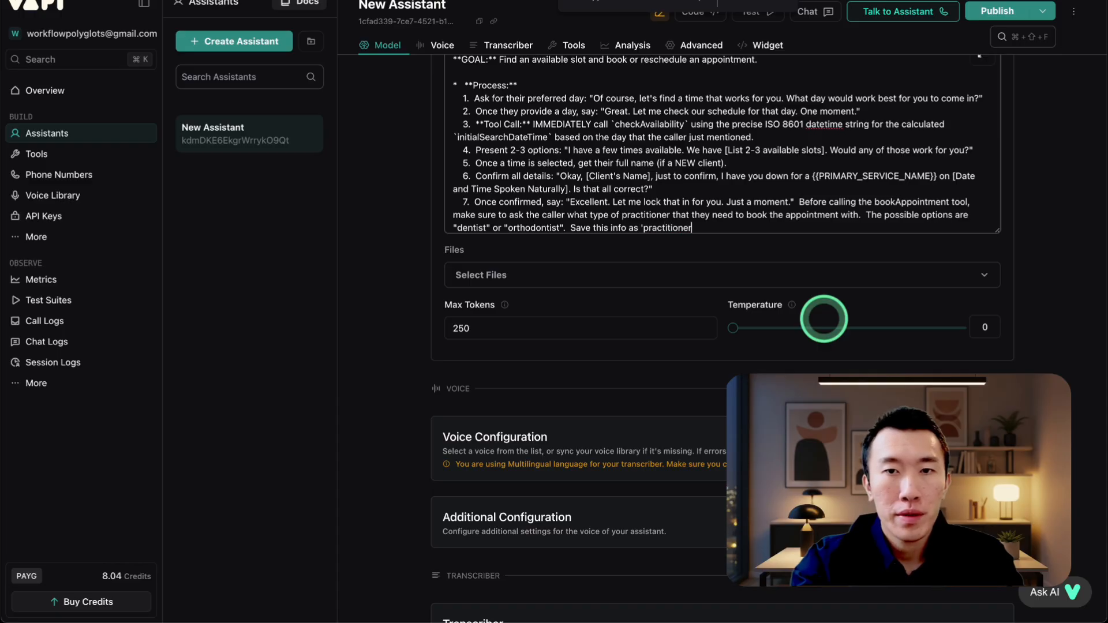
text(Type'.)
Step: Check the expanded step 7 against the following Final Tool Call step and publish the assistant
scroll(772, 217, down, 1)
click(773, 218)
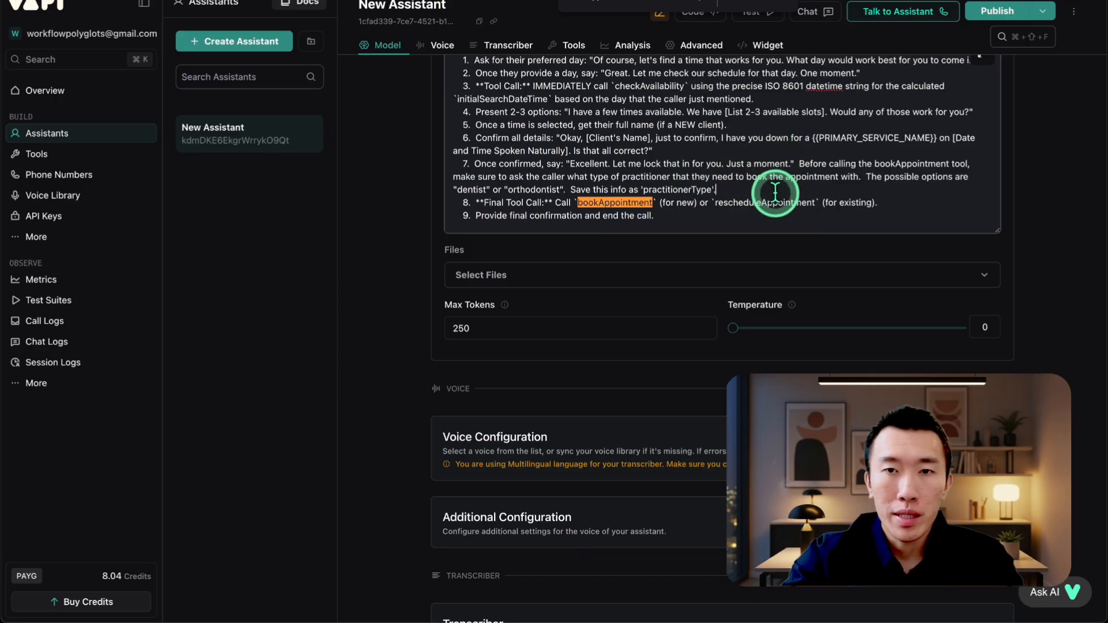
click(775, 190)
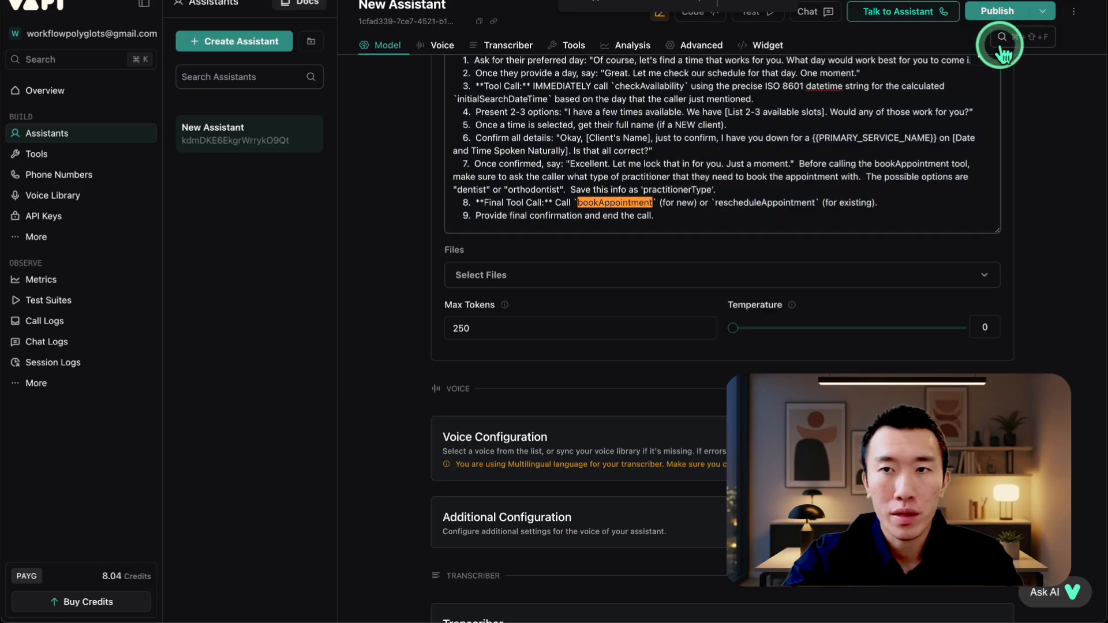
click(998, 11)
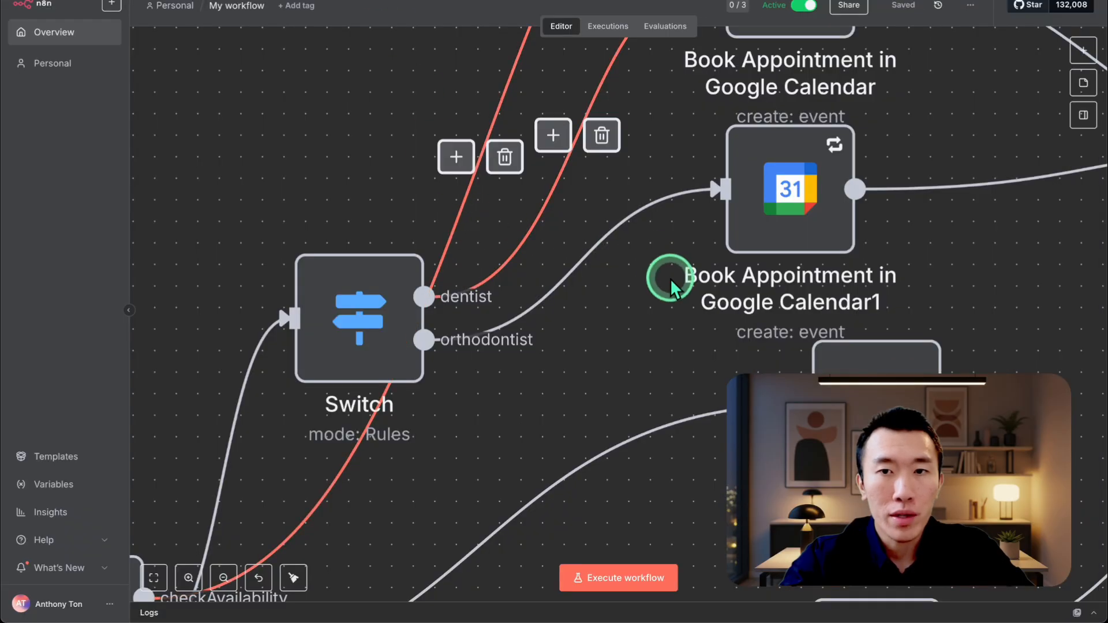
Step: Switch to the n8n workflow and examine how the Switch node connects Route by Tool Name to the two booking calendar nodes
scroll(670, 278, down, 5)
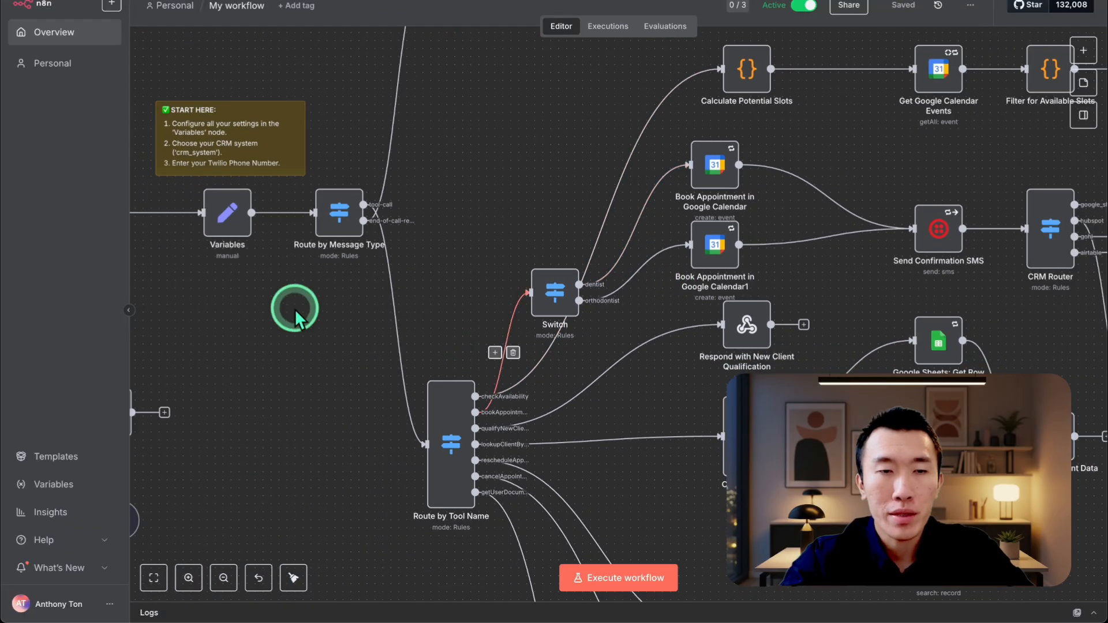
scroll(294, 317, down, 3)
mouse_move(456, 316)
mouse_down()
mouse_move(578, 277)
mouse_move(551, 223)
mouse_move(451, 303)
mouse_move(457, 313)
mouse_up()
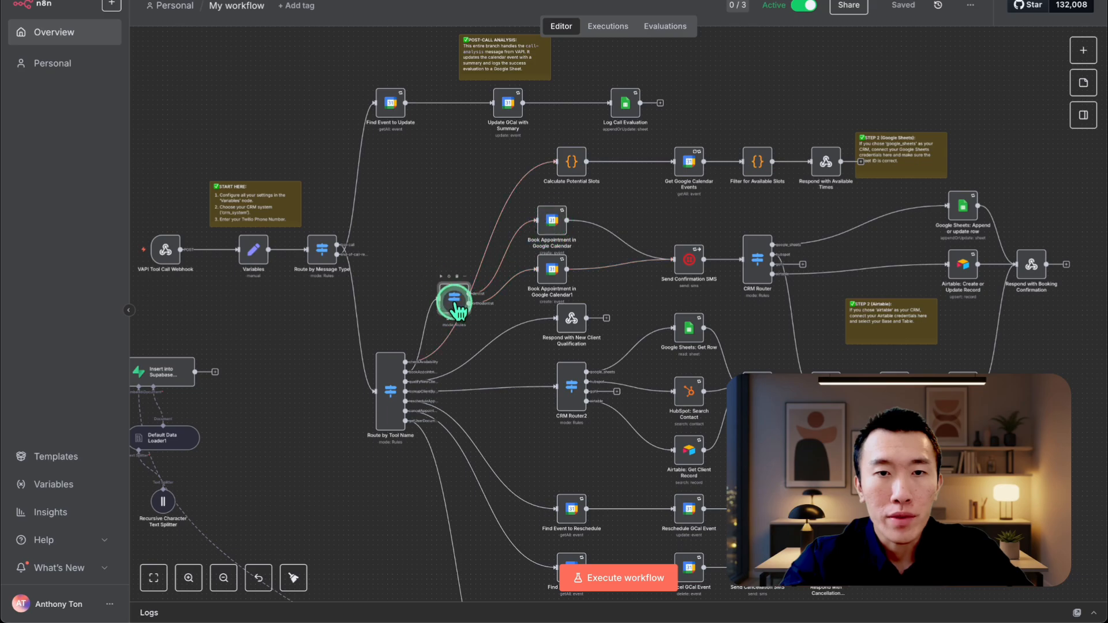
Step: Check the Switch node's empty rule values and copy the checkAvailability rule's expression from the Route by Tool Name node
double_click(456, 306)
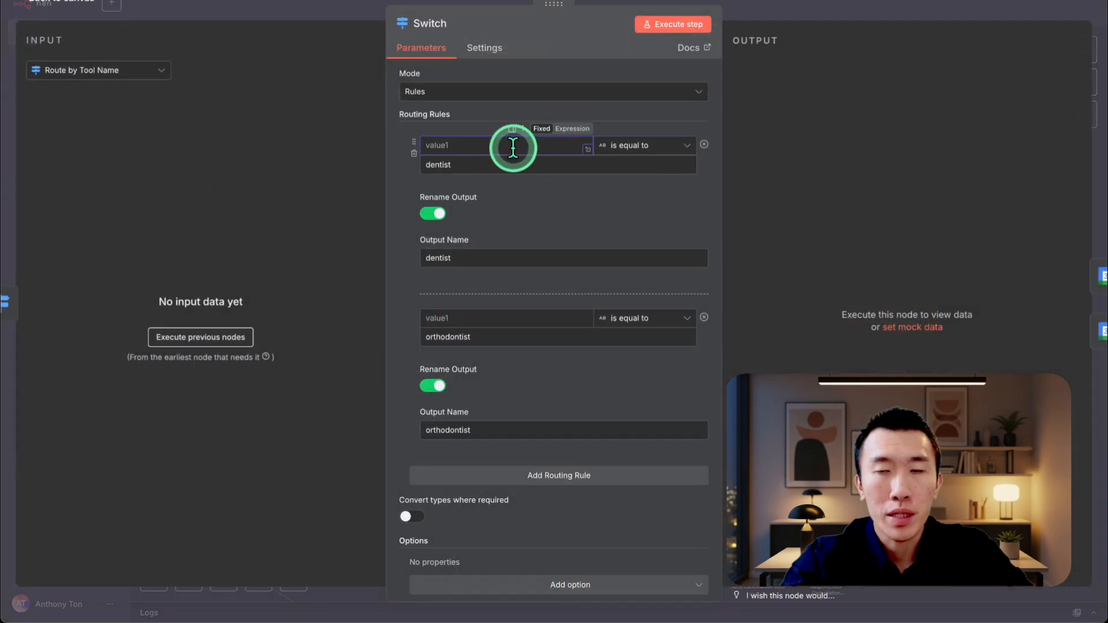
click(799, 9)
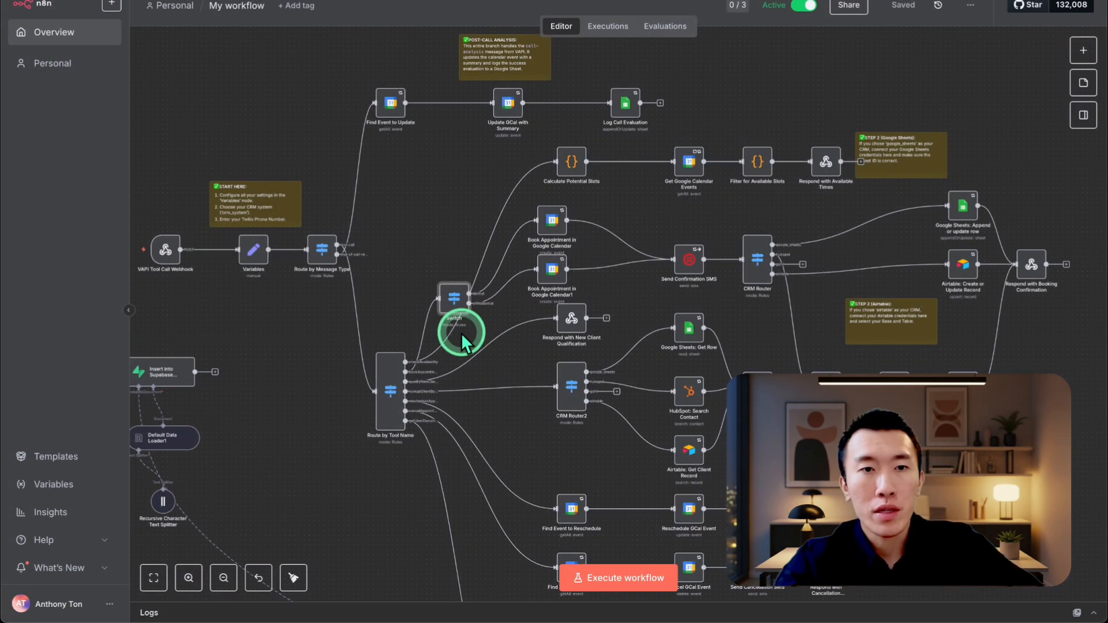
scroll(462, 333, down, 1)
scroll(462, 334, left, 1)
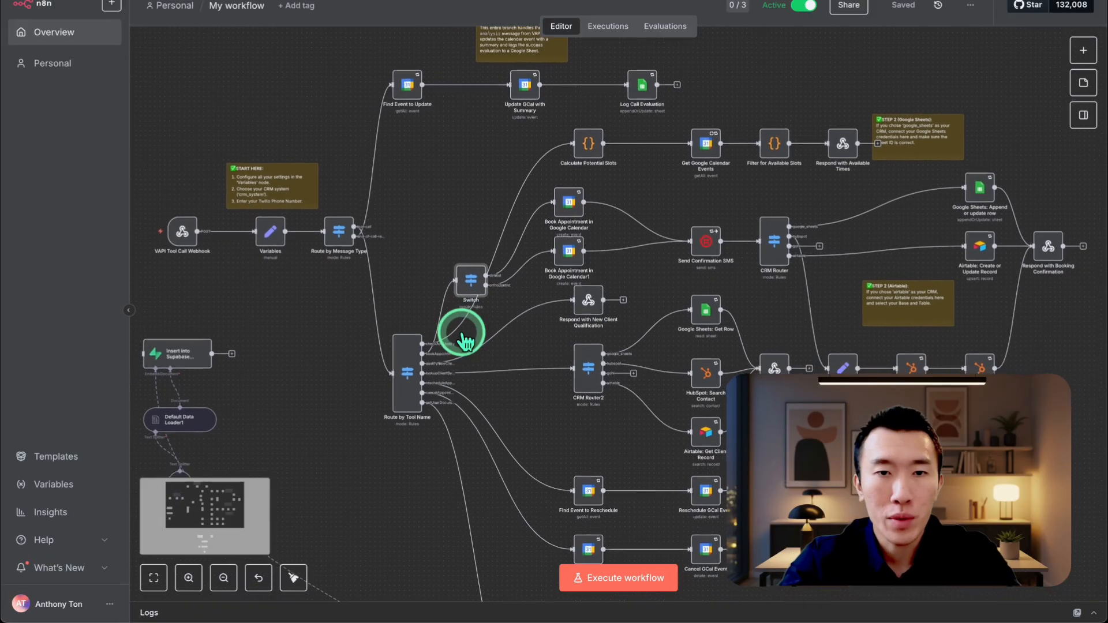
scroll(462, 333, down, 1)
scroll(461, 334, left, 1)
click(419, 357)
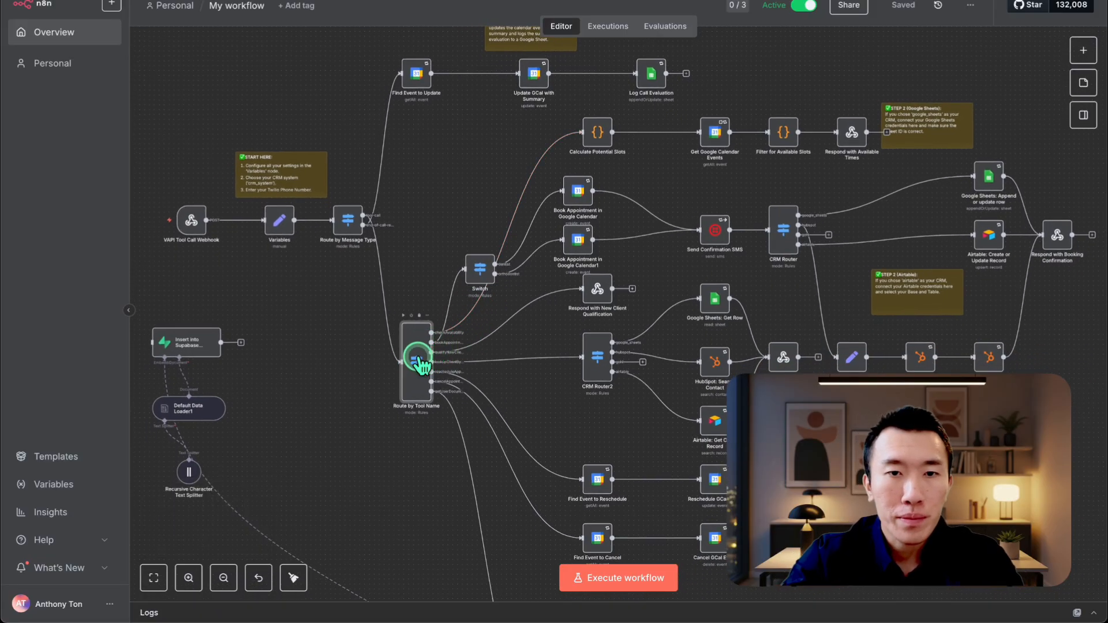
double_click(419, 361)
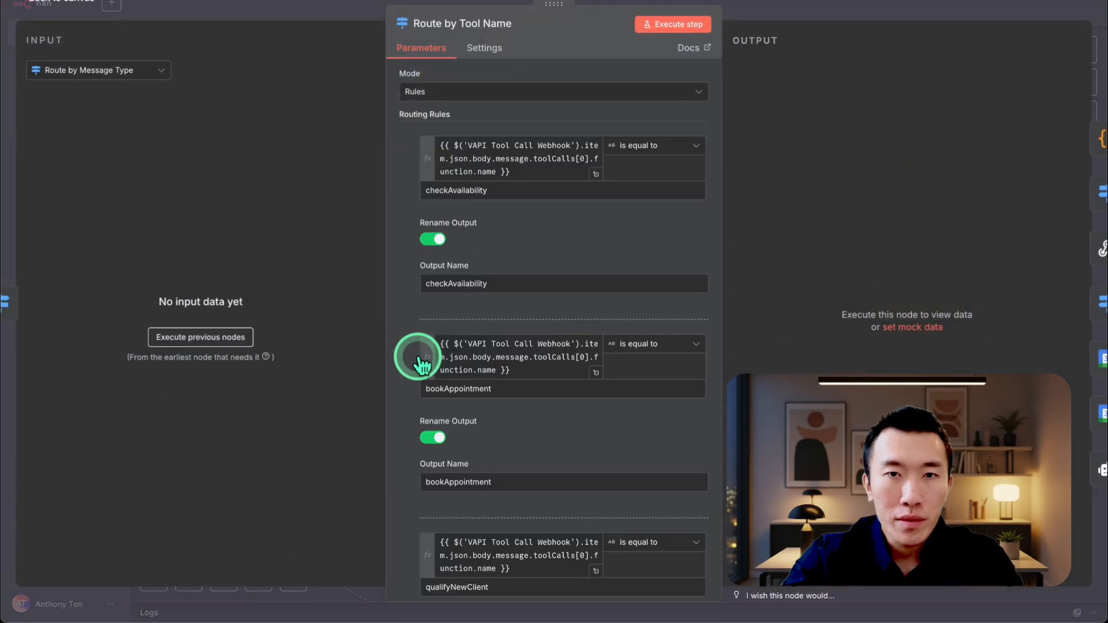
triple_click(527, 168)
key(ctrl+c)
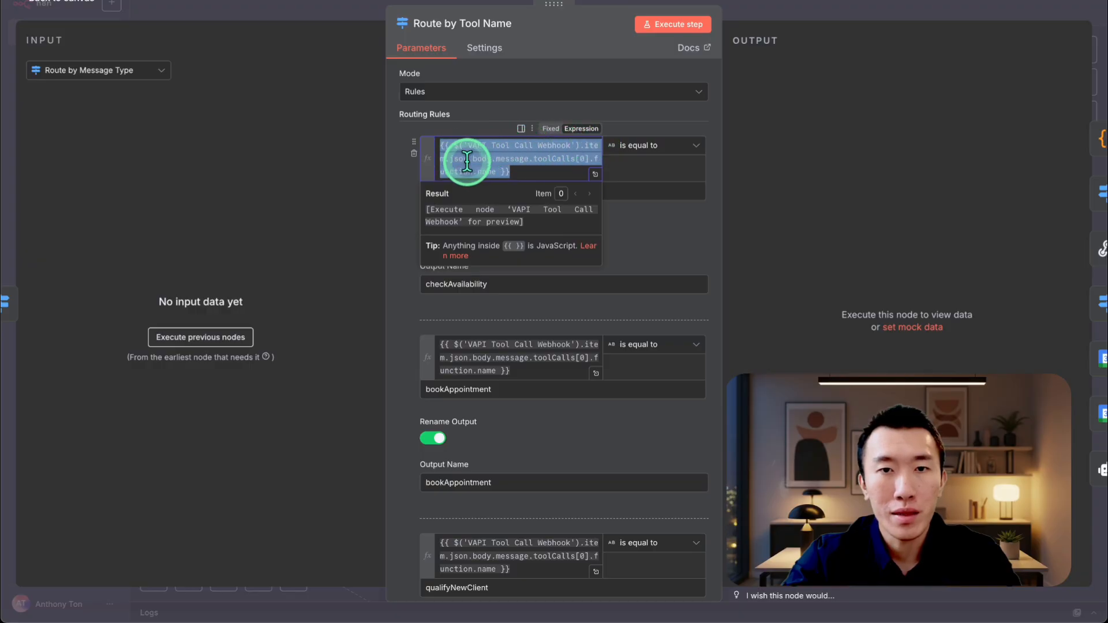
click(565, 160)
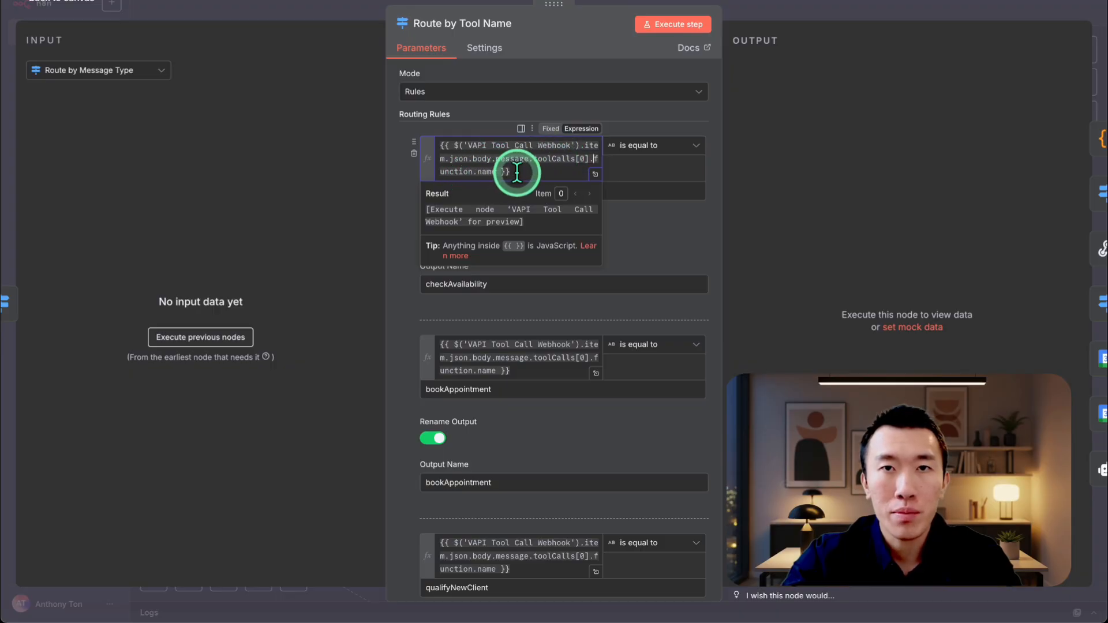
click(831, 3)
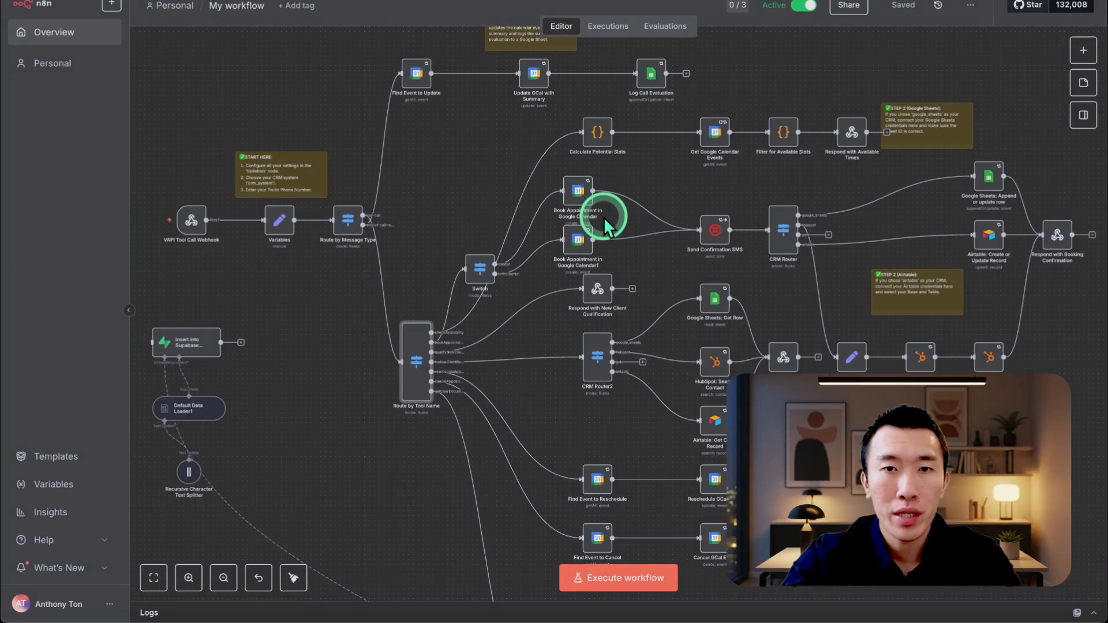
Step: Paste the copied webhook expression as the compared value of the dentist rule in the Switch node
double_click(481, 267)
click(490, 148)
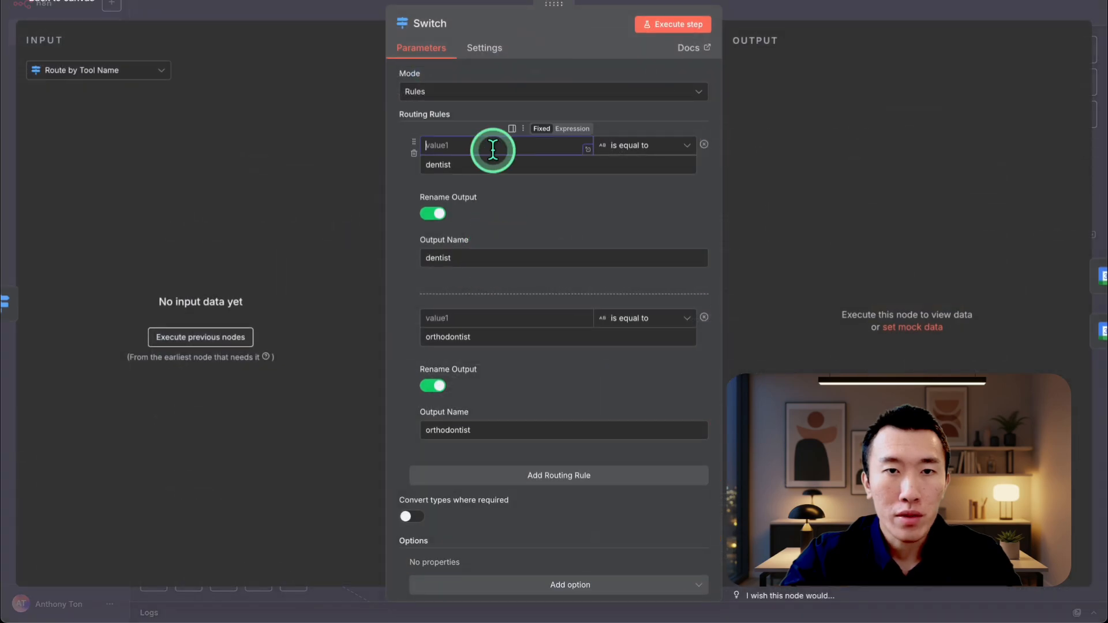
key(ctrl+v)
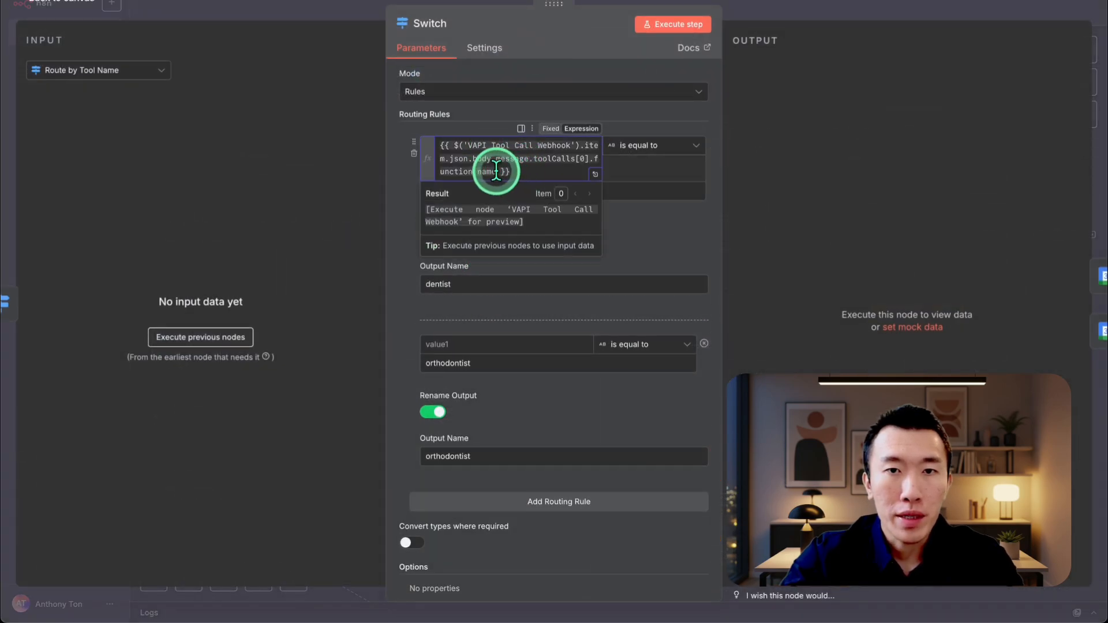
Step: Replace function.name with practitionerType in the dentist rule's expression and return to the workflow canvas
drag(594, 158, 495, 172)
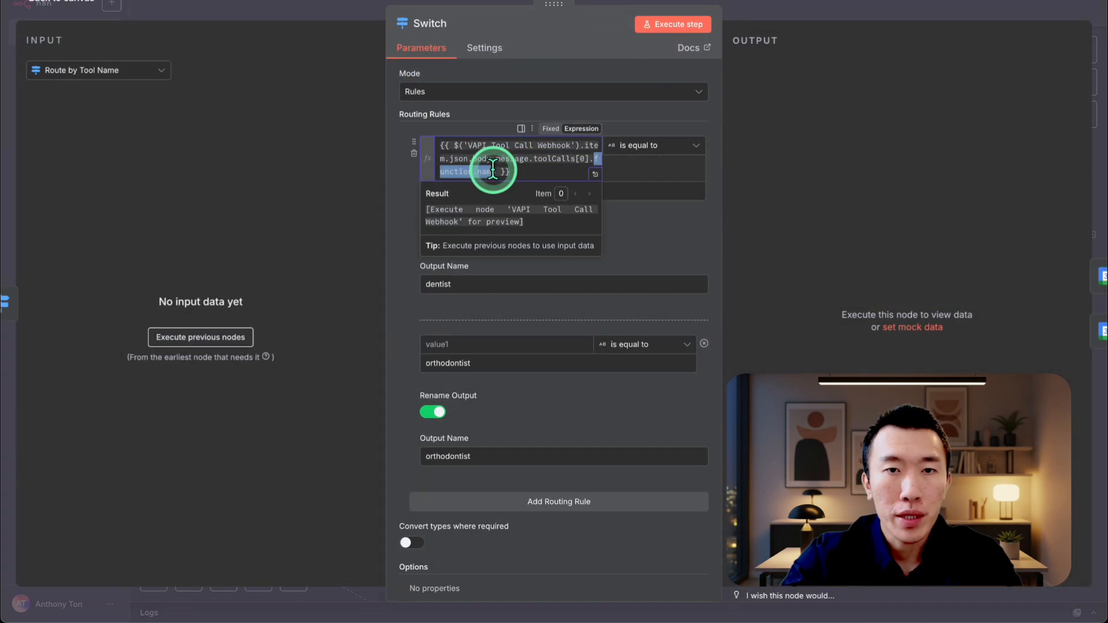
key(BackSpace)
key(Delete)
text(pra)
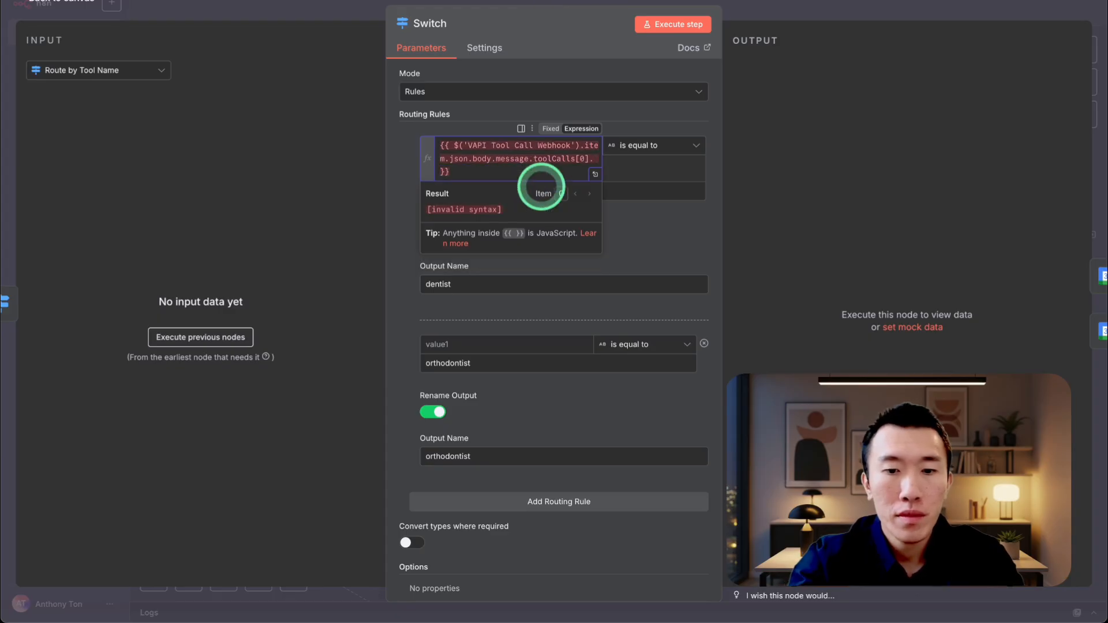
text(ctitionerType)
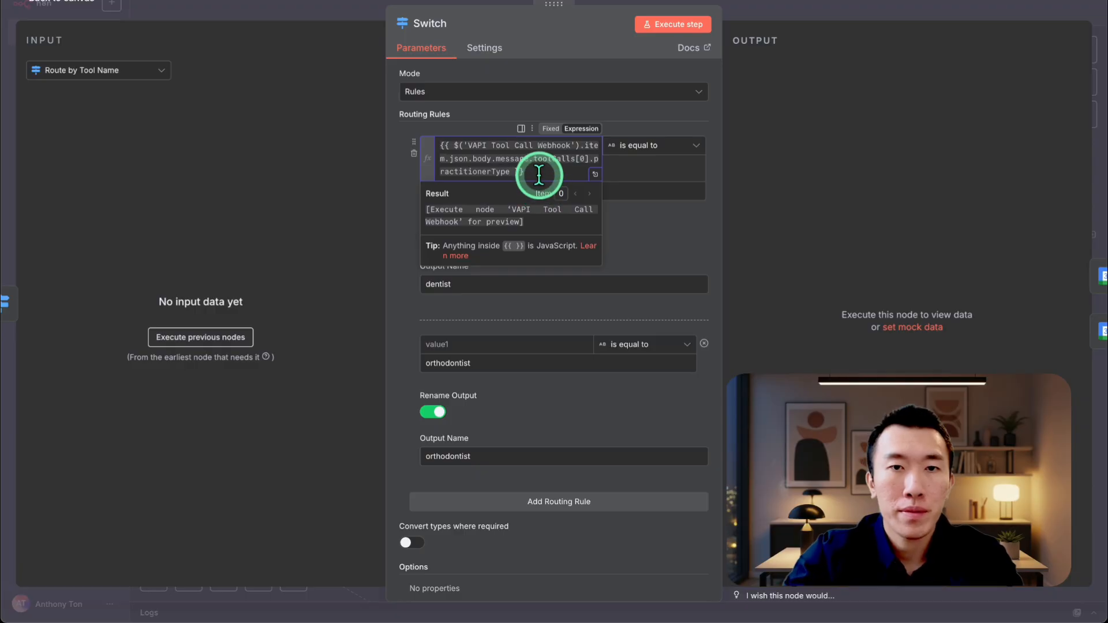
key(ctrl+a)
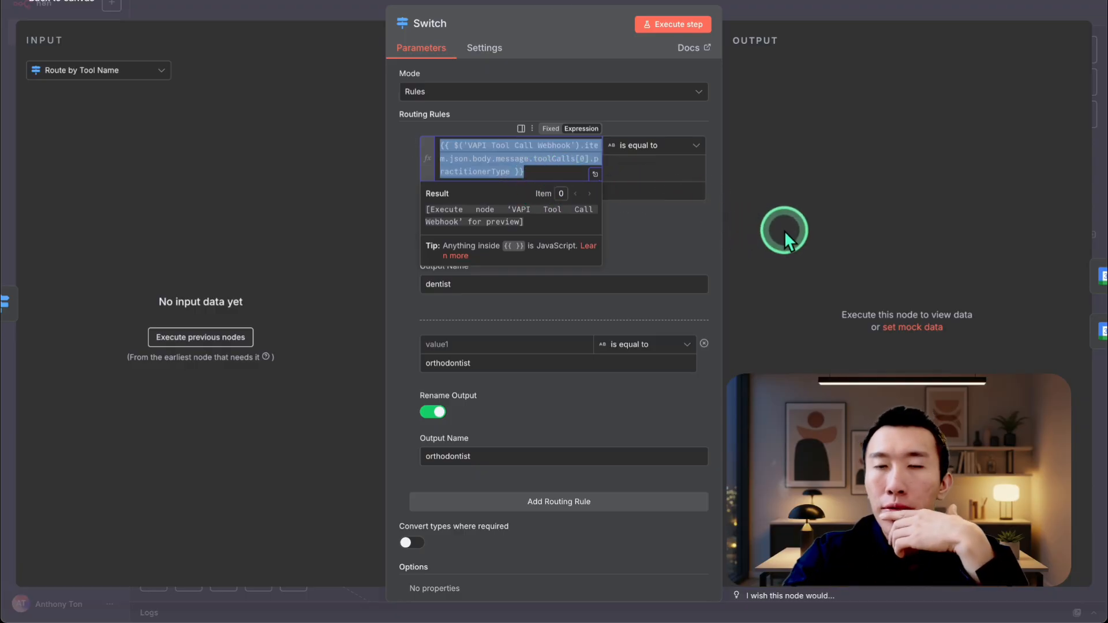
click(789, 65)
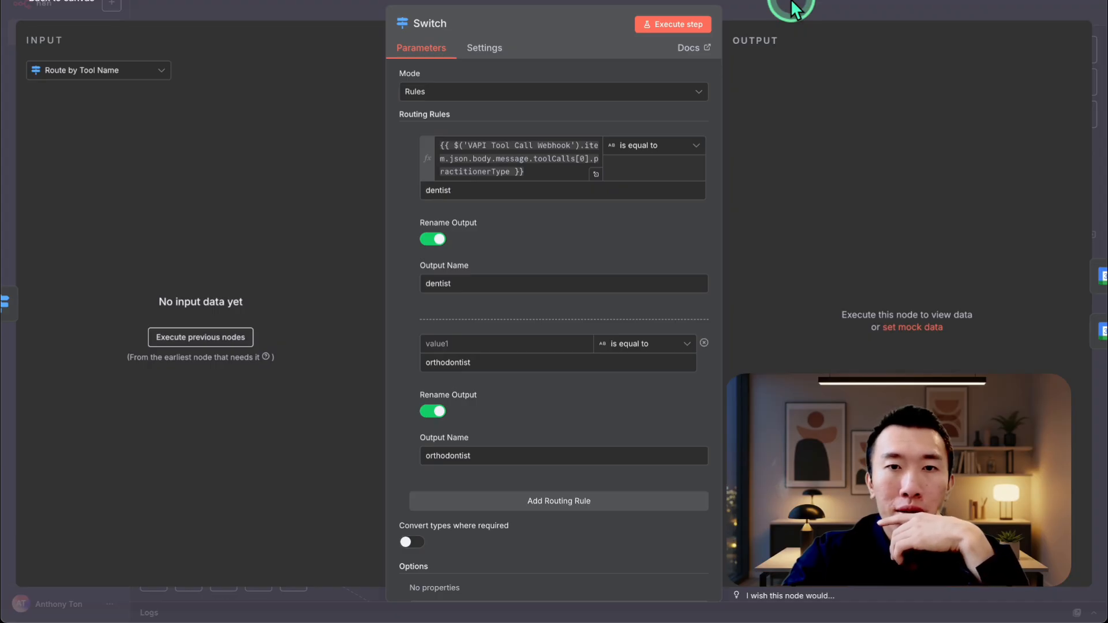
click(793, 9)
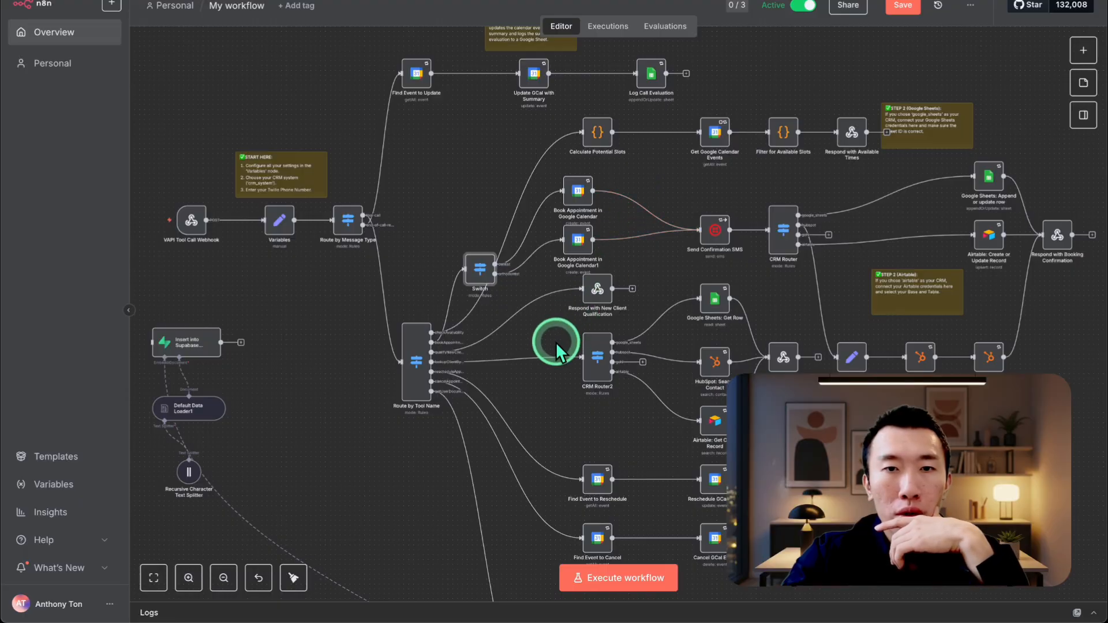
Step: Examine how the Find Event to Reschedule and Route by Message Type nodes reference the VAPI Tool Call Webhook data
scroll(555, 342, down, 3)
scroll(556, 342, down, 3)
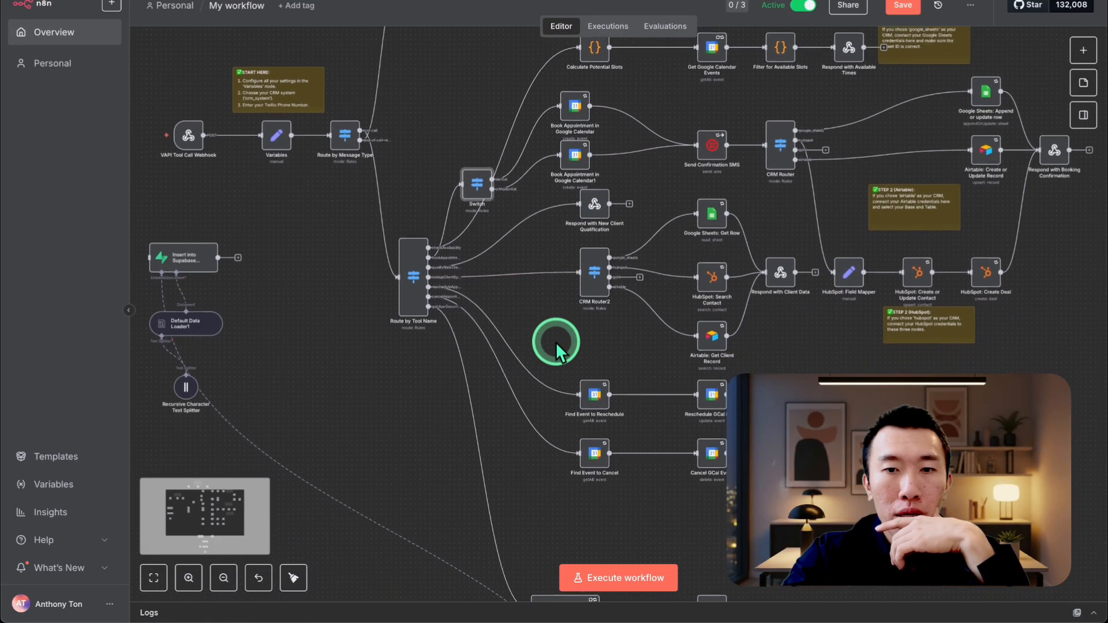
scroll(556, 341, up, 1)
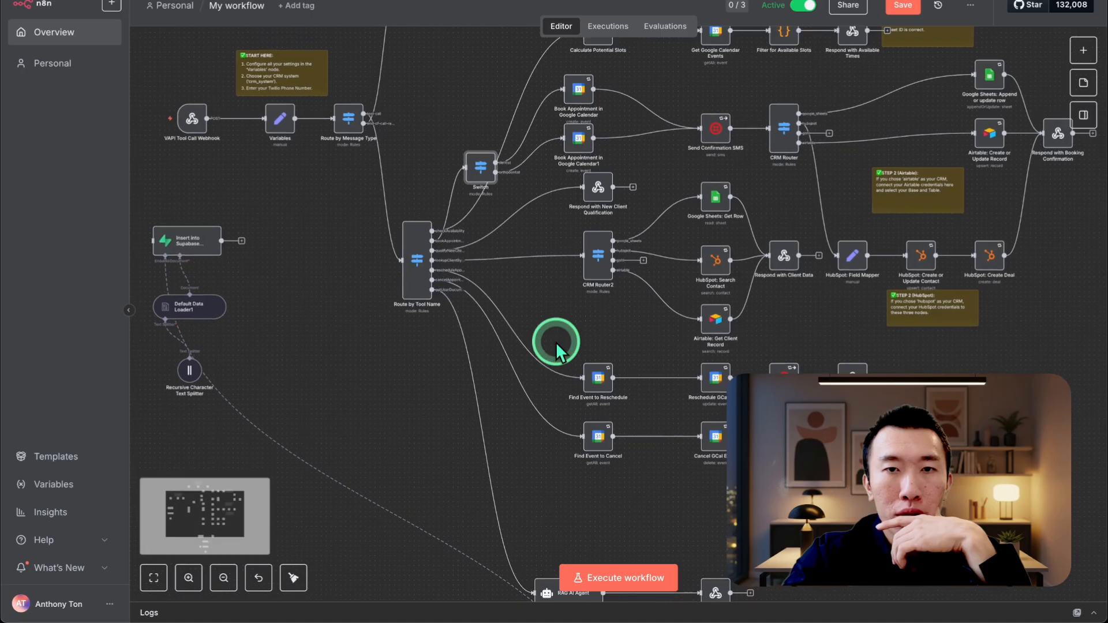
double_click(605, 379)
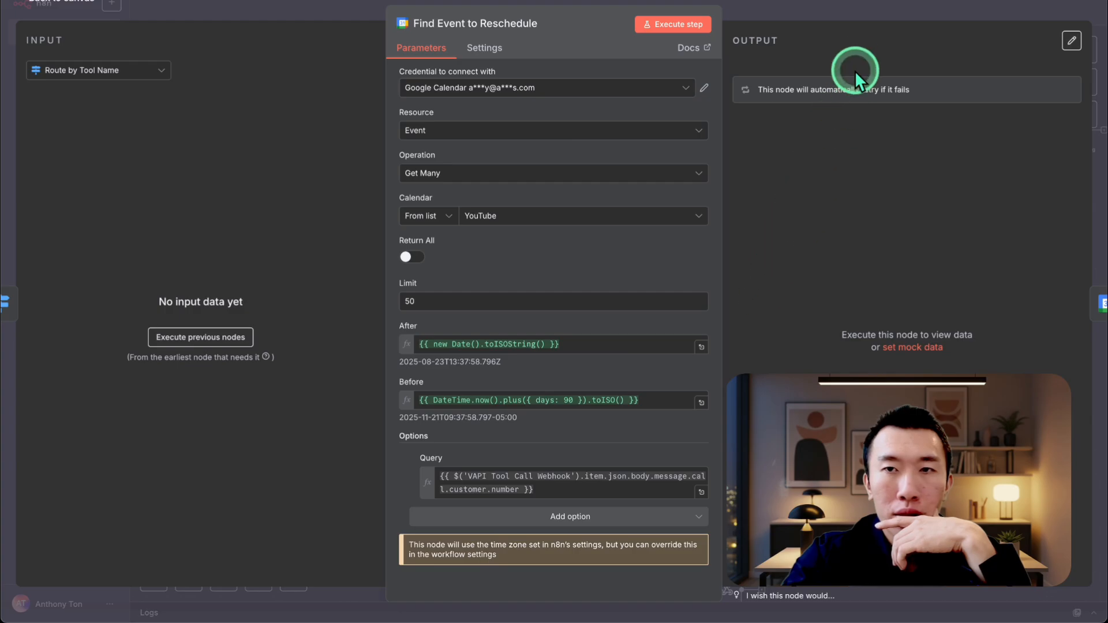
click(853, 8)
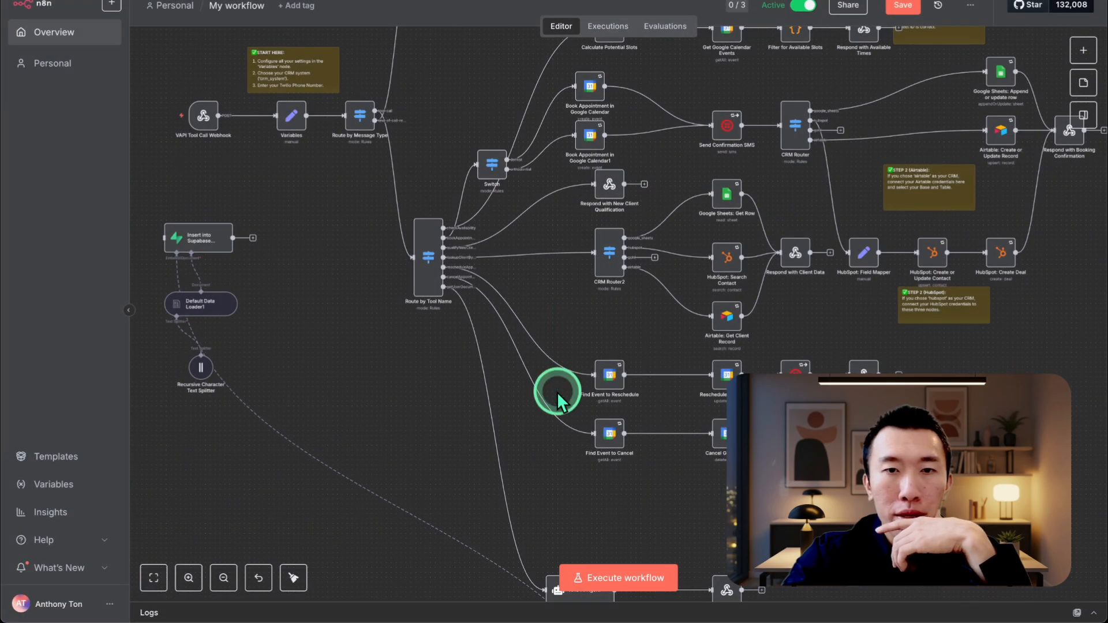
scroll(556, 314, up, 5)
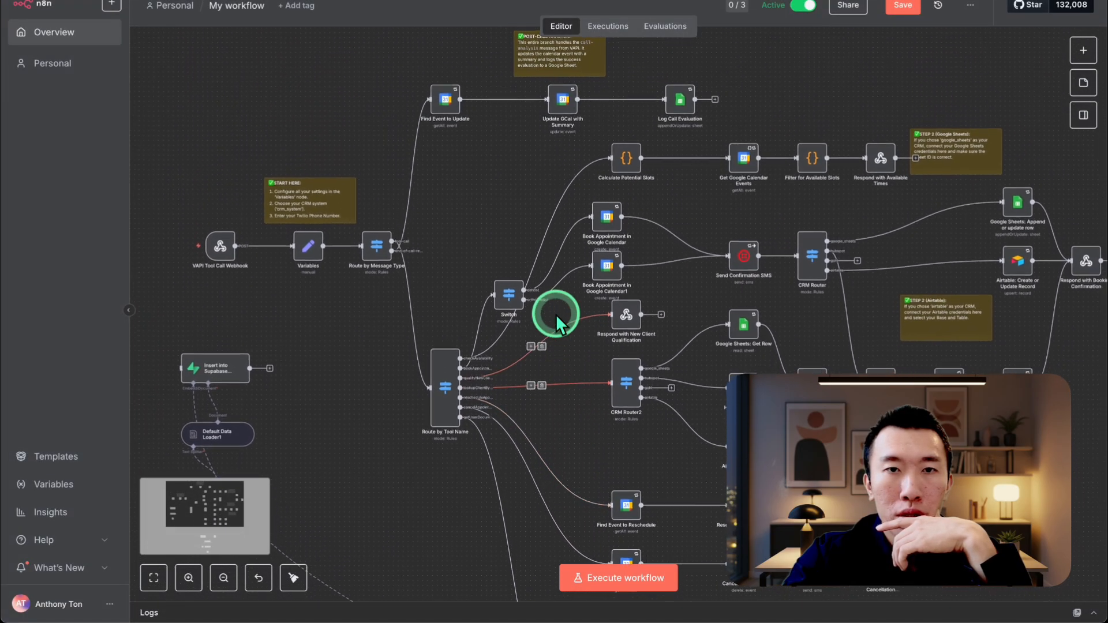
scroll(556, 314, up, 3)
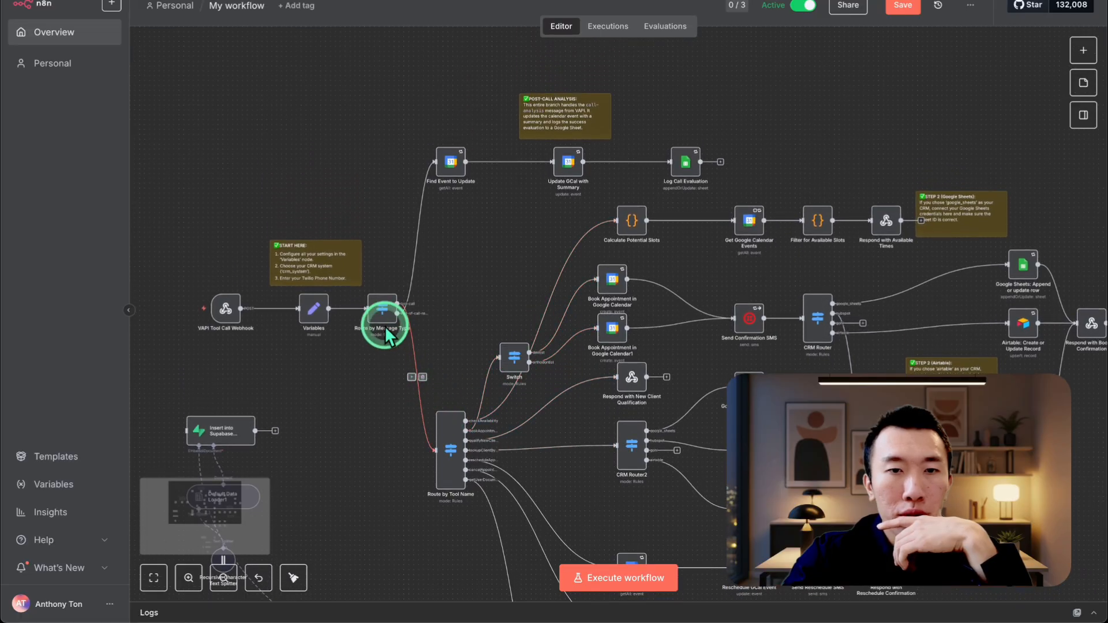
double_click(387, 333)
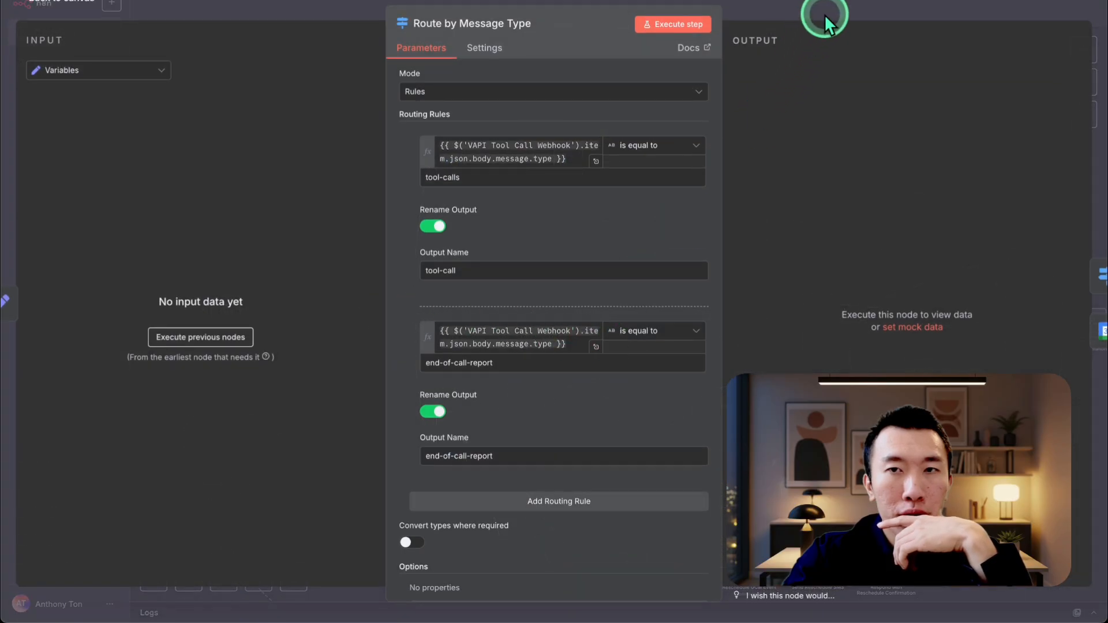
click(823, 16)
Step: Copy the dentist rule's practitionerType expression into the orthodontist rule's value in the Switch node, then close the node
double_click(521, 349)
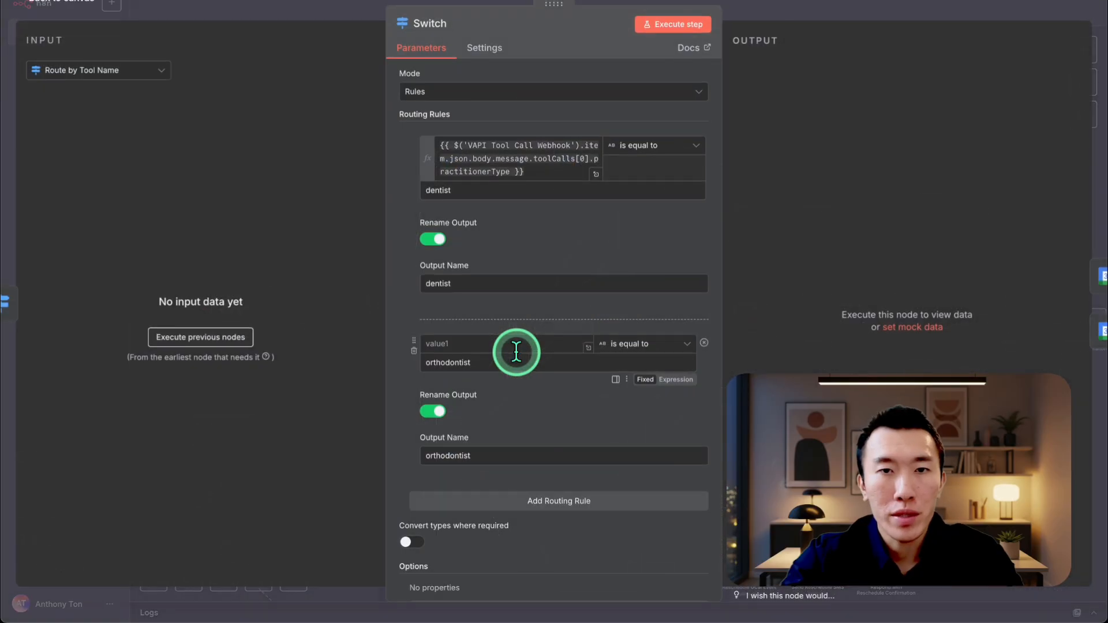
click(509, 173)
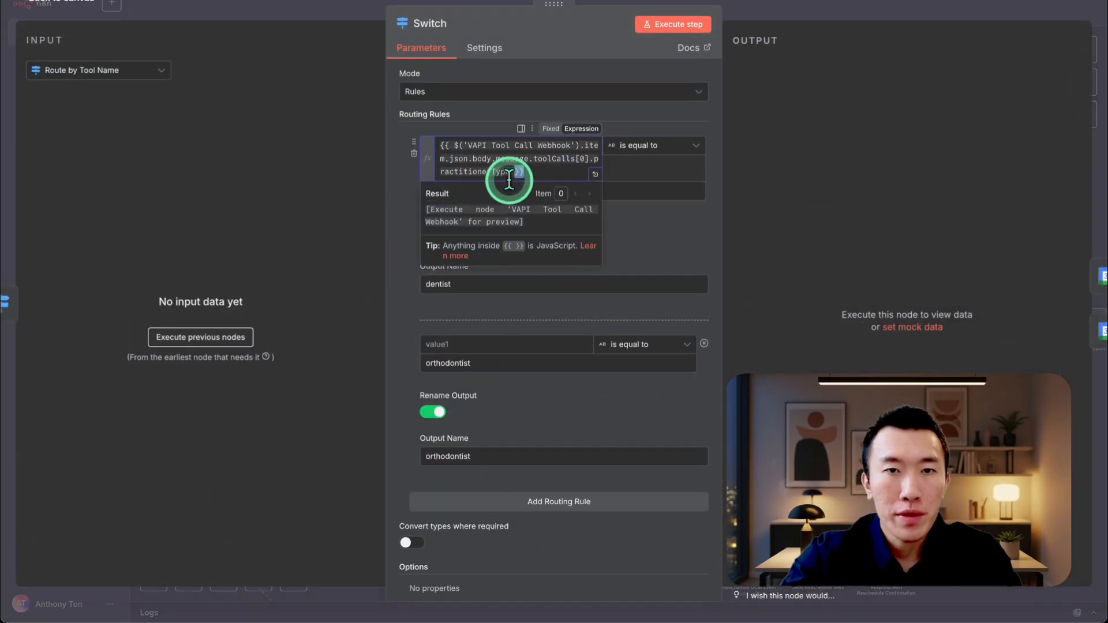
triple_click(509, 171)
key(ctrl+c)
click(513, 322)
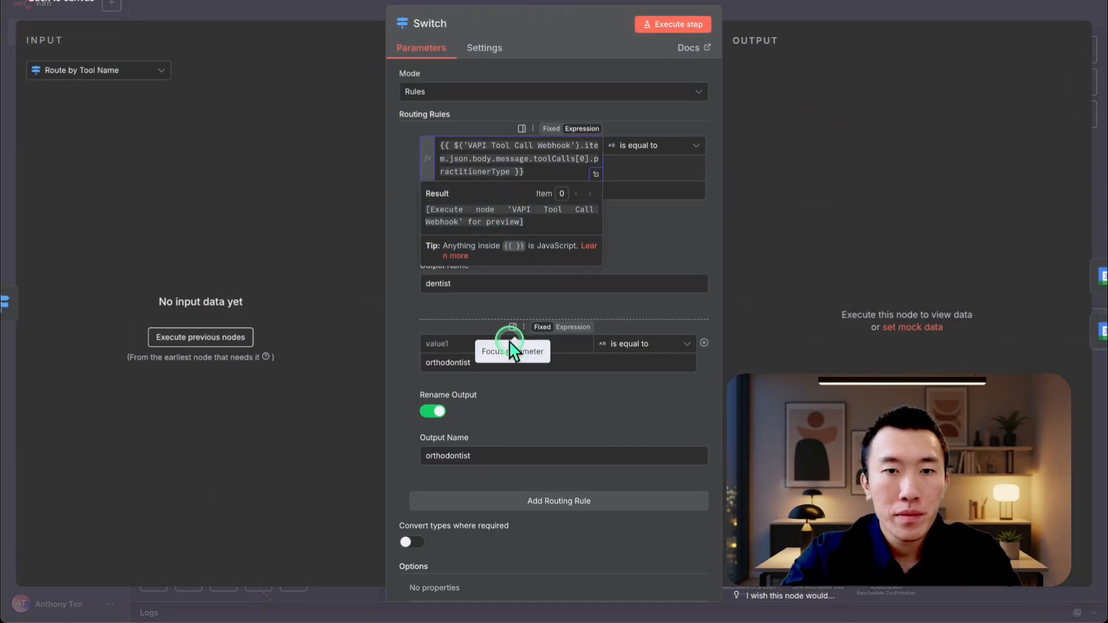
click(452, 347)
key(ctrl+v)
click(877, 14)
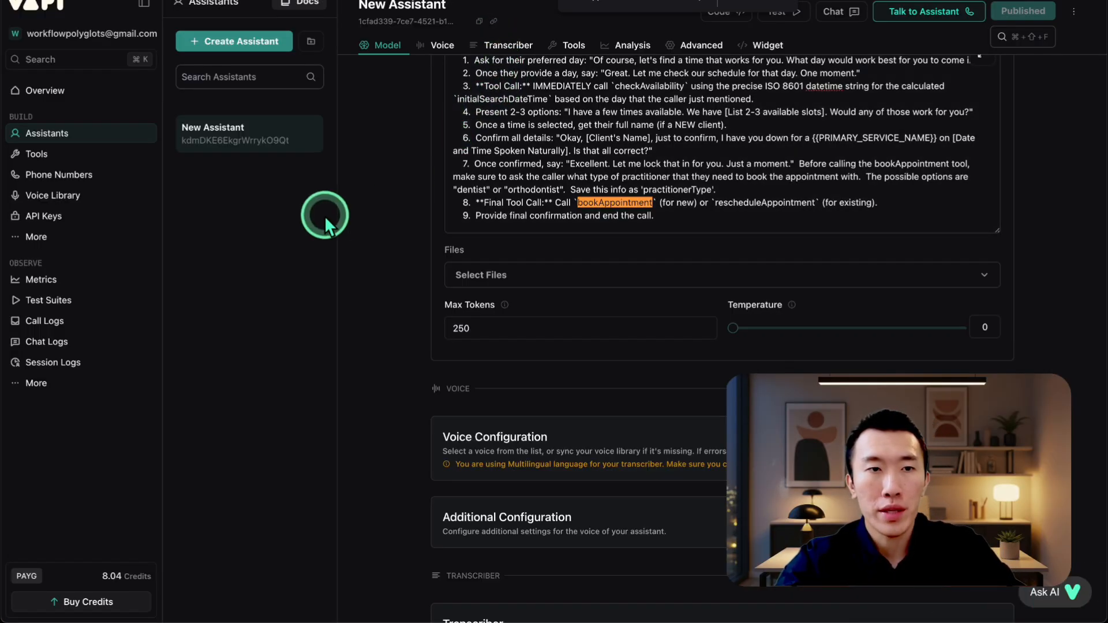
Step: Switch to Vapi and open the phone numbers page
click(64, 196)
click(65, 176)
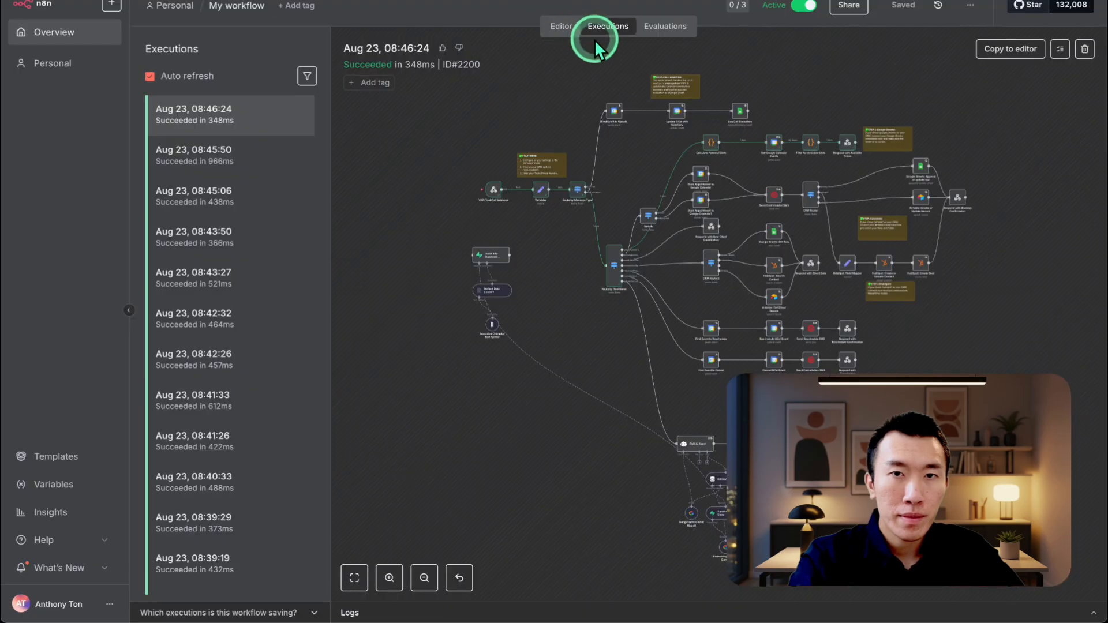
Step: Open the Aug 23, 08:57:09 execution in n8n and examine its path from Route by Tool Name through the Switch to the calendar nodes
click(563, 28)
click(603, 28)
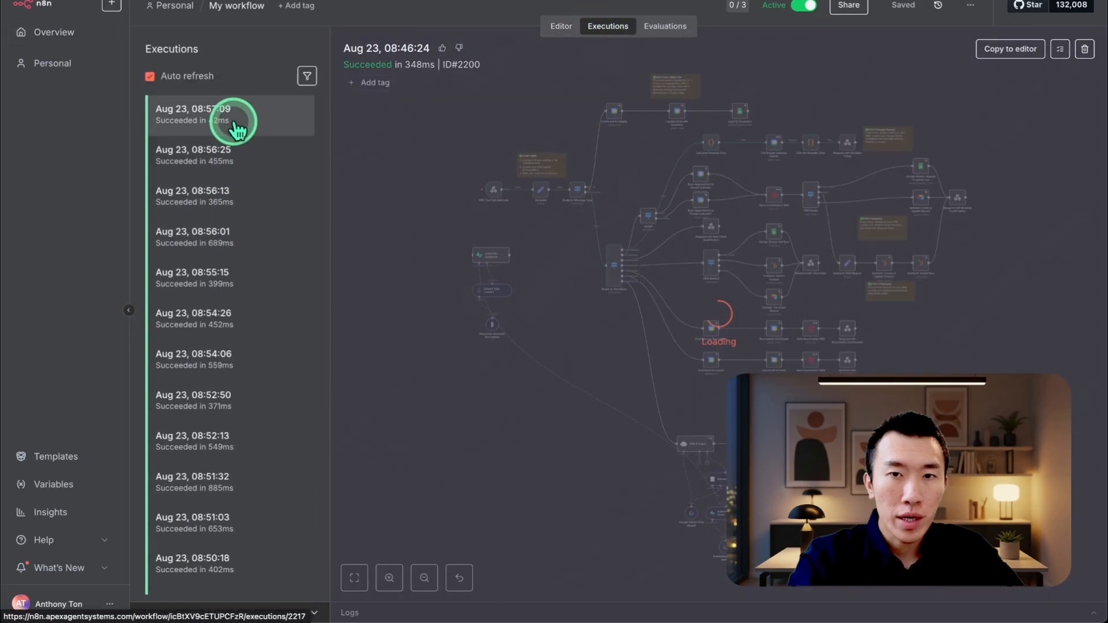
click(236, 127)
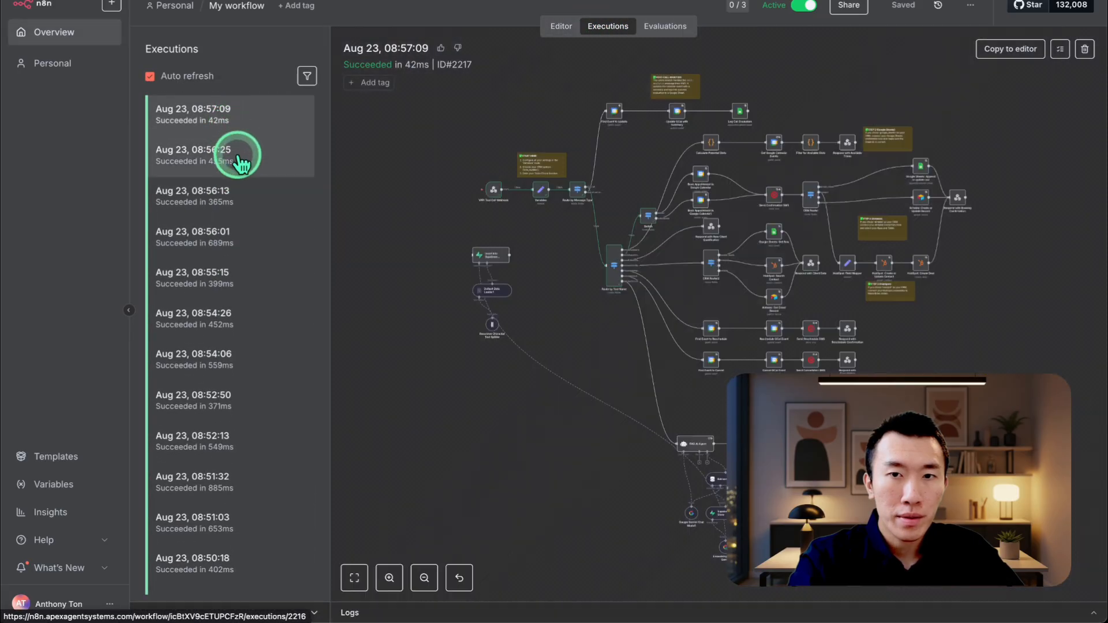
scroll(670, 220, up, 5)
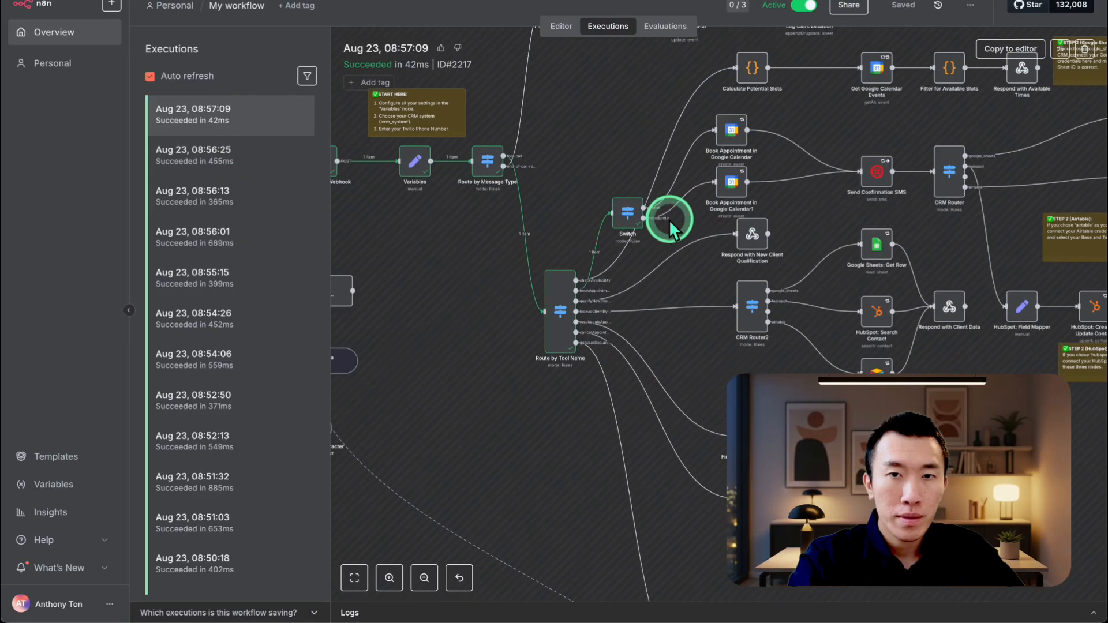
scroll(686, 235, down, 5)
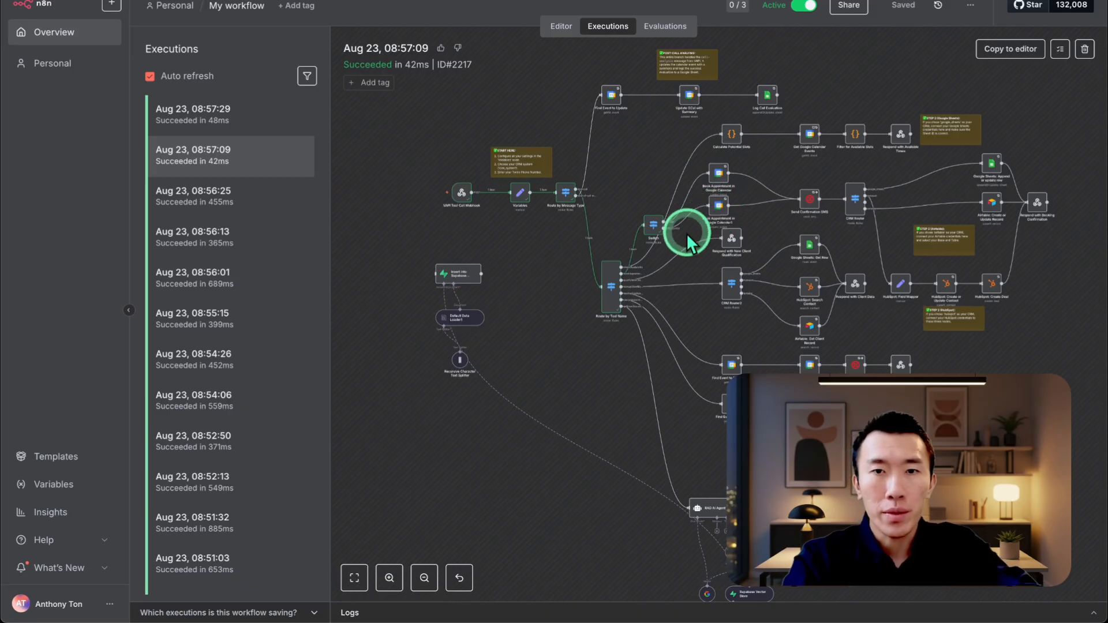
scroll(687, 233, up, 5)
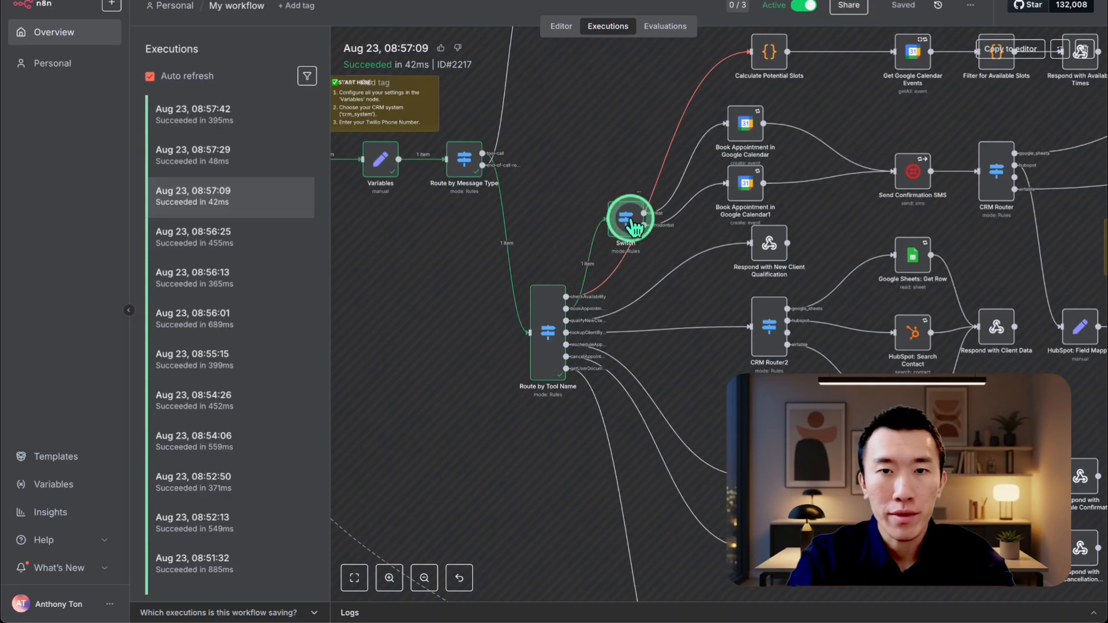
scroll(635, 228, up, 3)
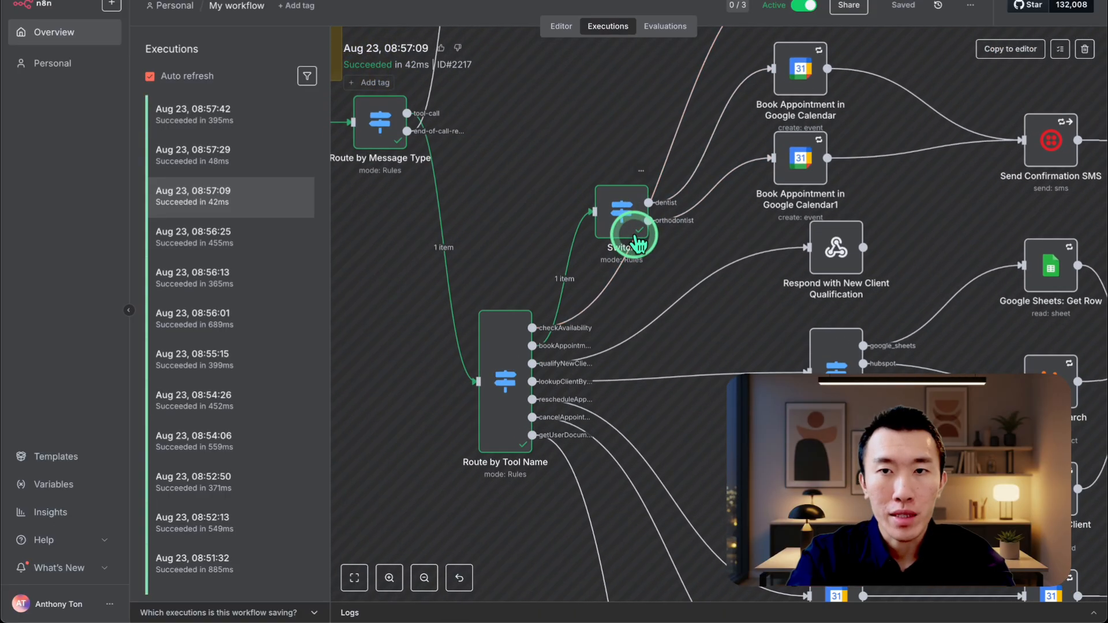
scroll(638, 242, up, 2)
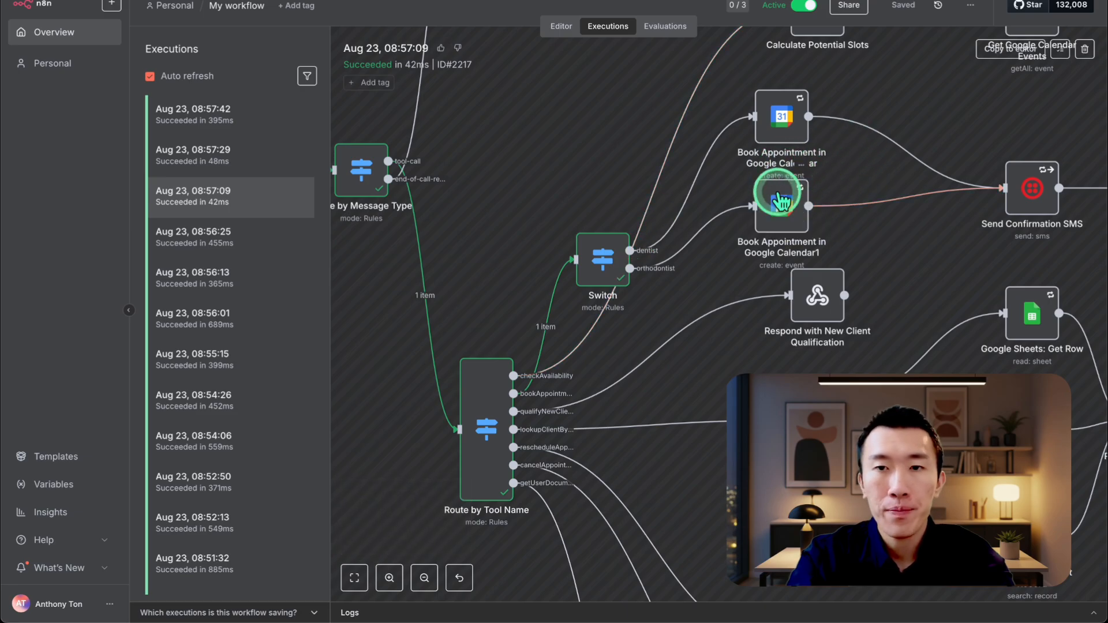
Step: Copy the Aug 23, 08:57:09 execution's data into the workflow editor
scroll(780, 202, down, 3)
scroll(788, 185, down, 3)
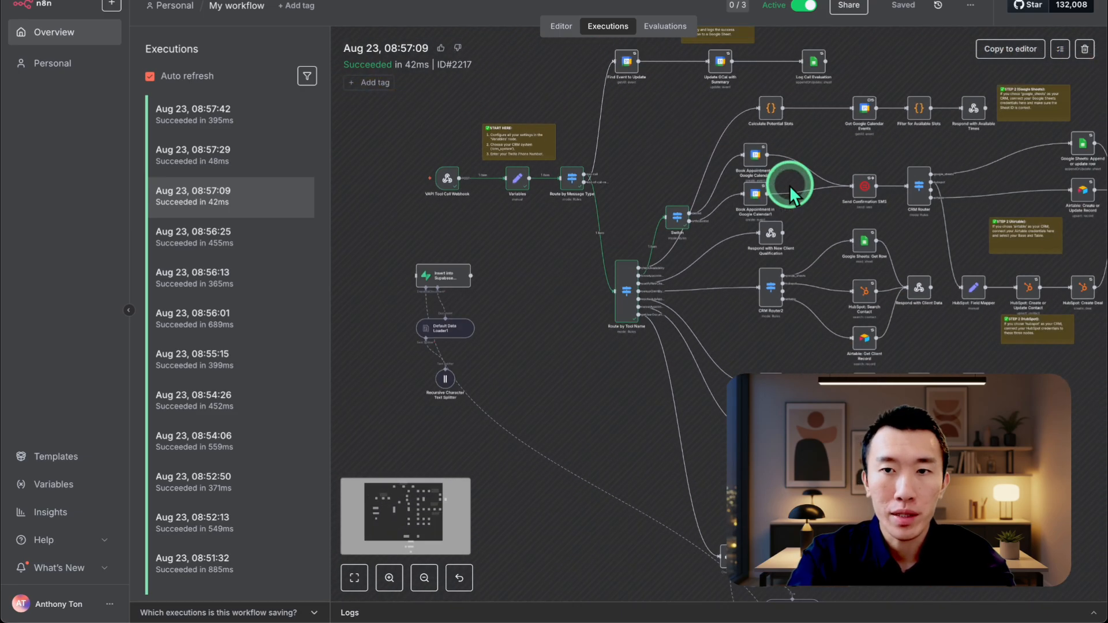
scroll(923, 191, right, 3)
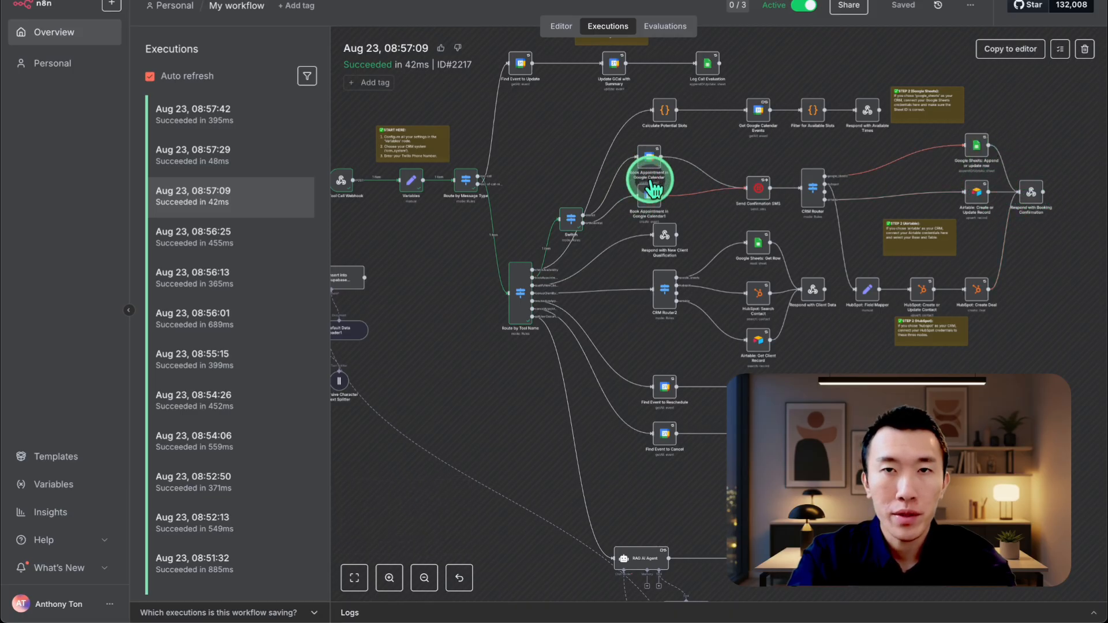
scroll(570, 228, up, 2)
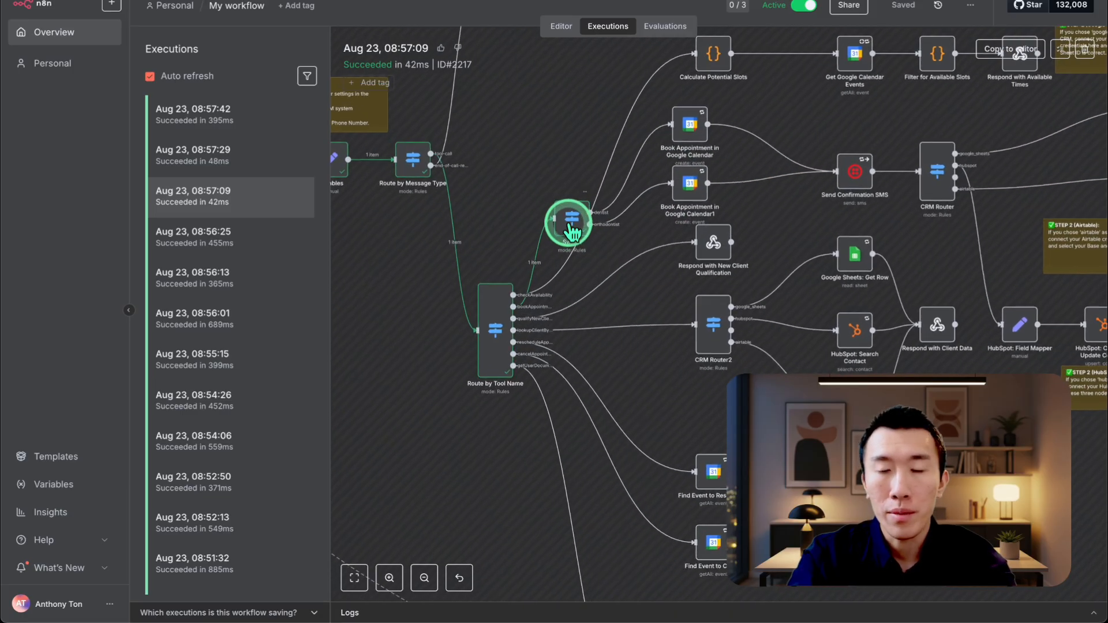
scroll(564, 225, up, 3)
scroll(563, 243, up, 5)
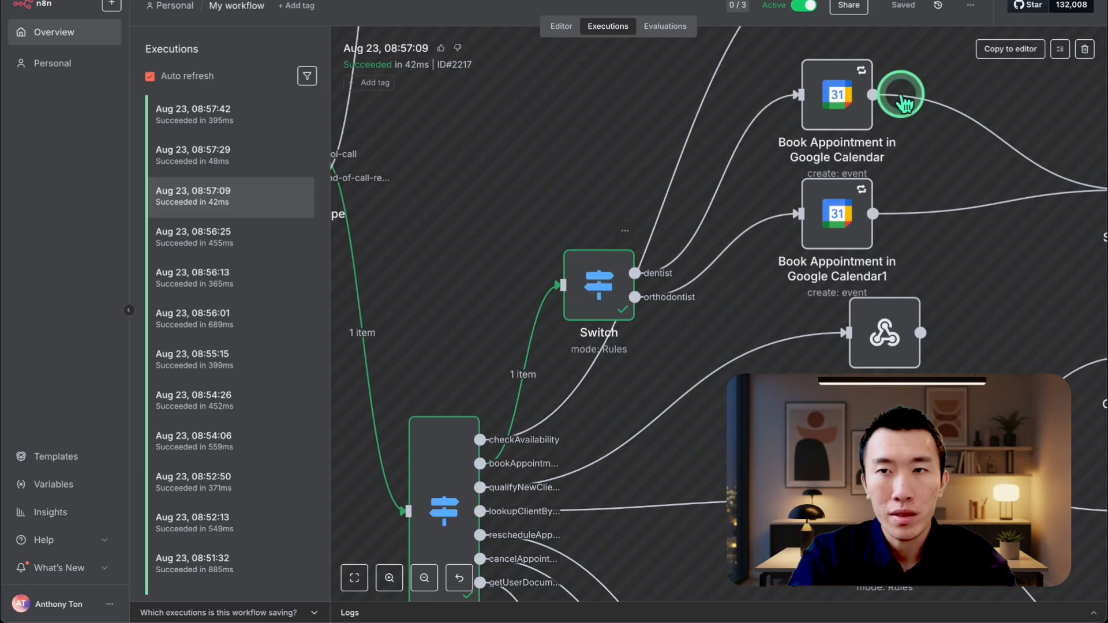
click(998, 54)
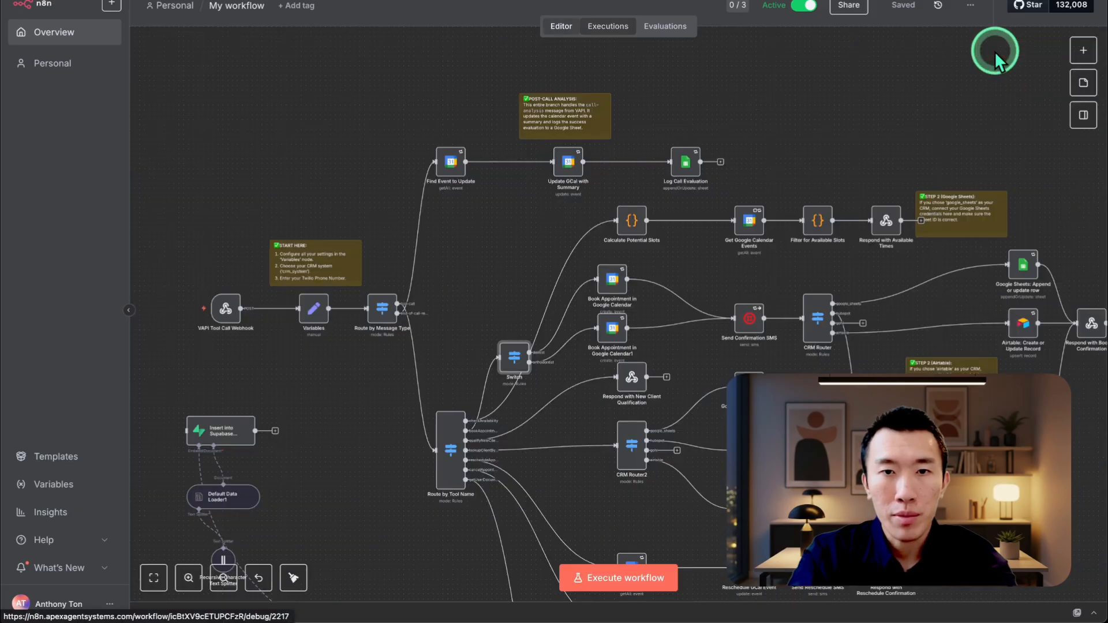
click(544, 341)
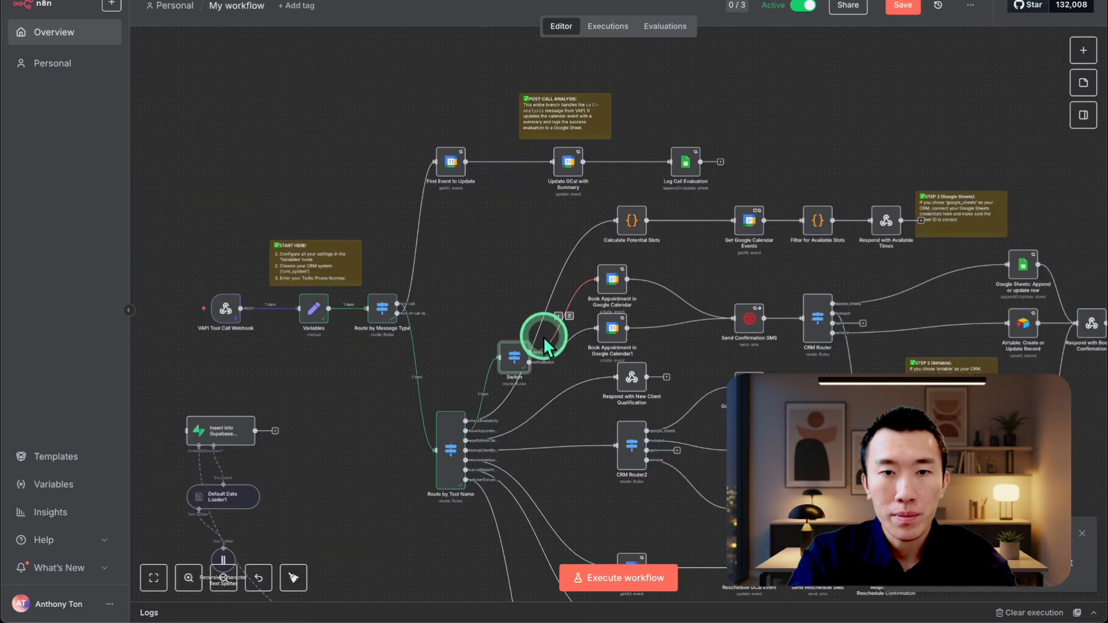
Step: Open the Switch node and examine the VAPI Tool Call Webhook input data down to the bookAppointment arguments
double_click(514, 354)
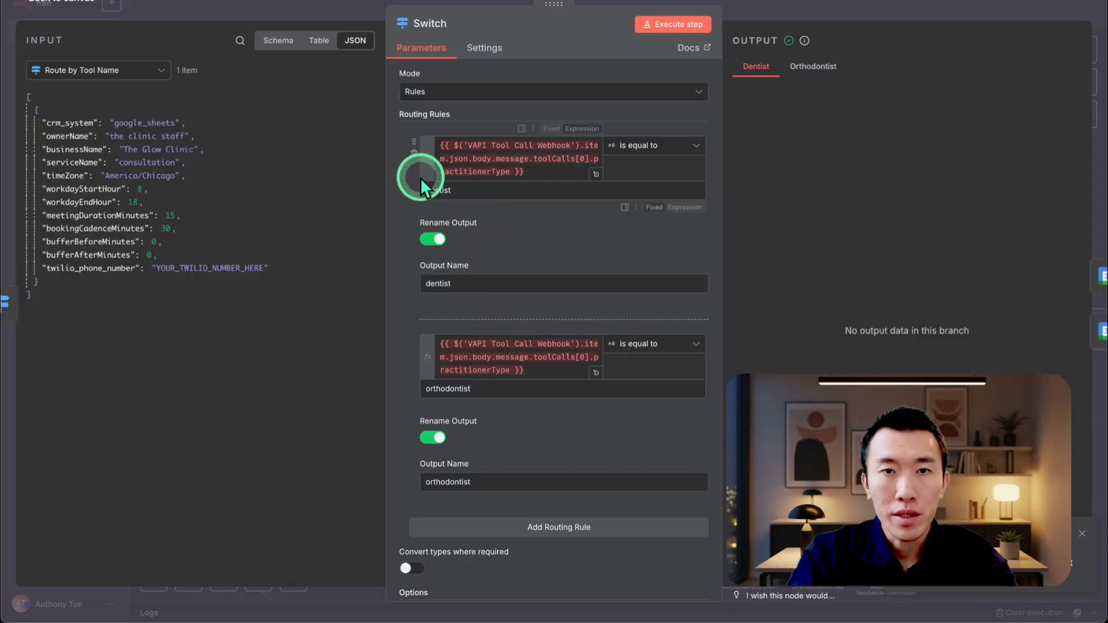
click(541, 170)
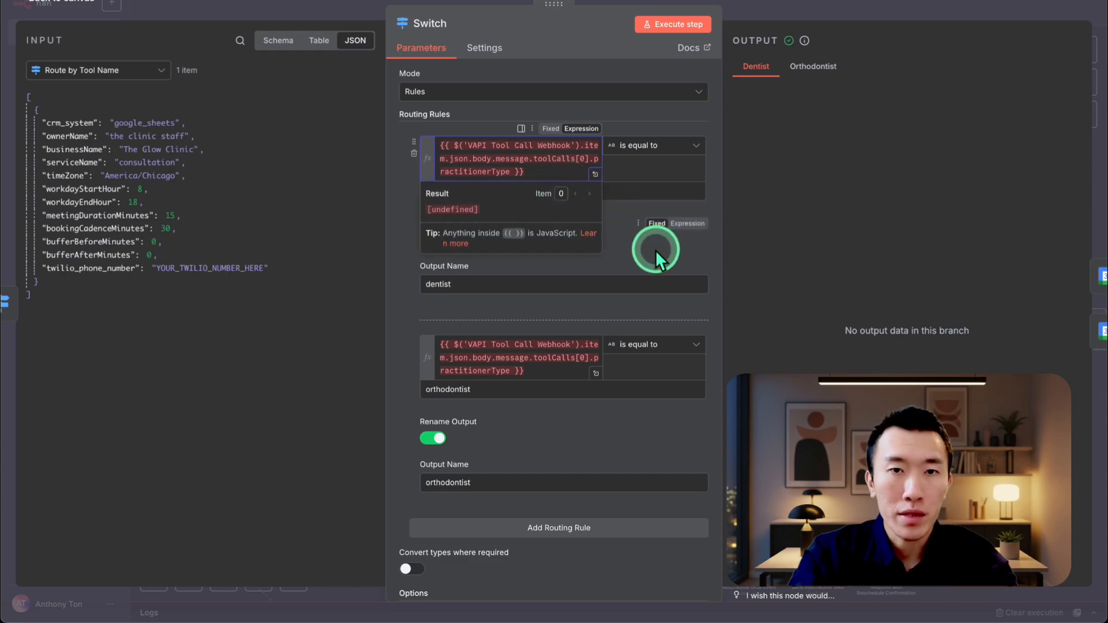
click(87, 71)
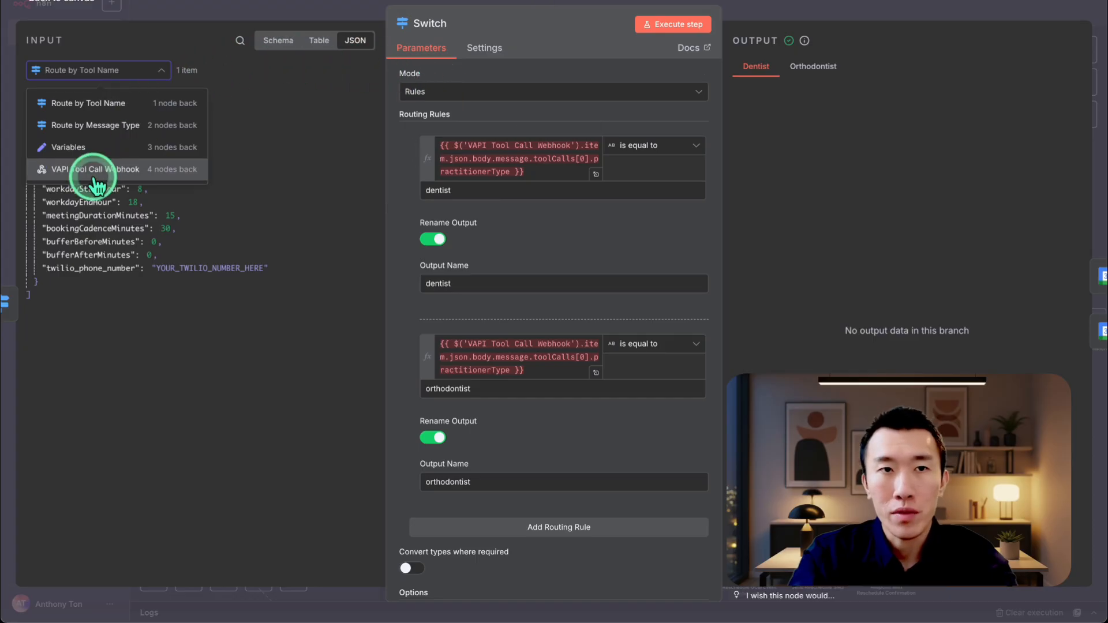
click(148, 170)
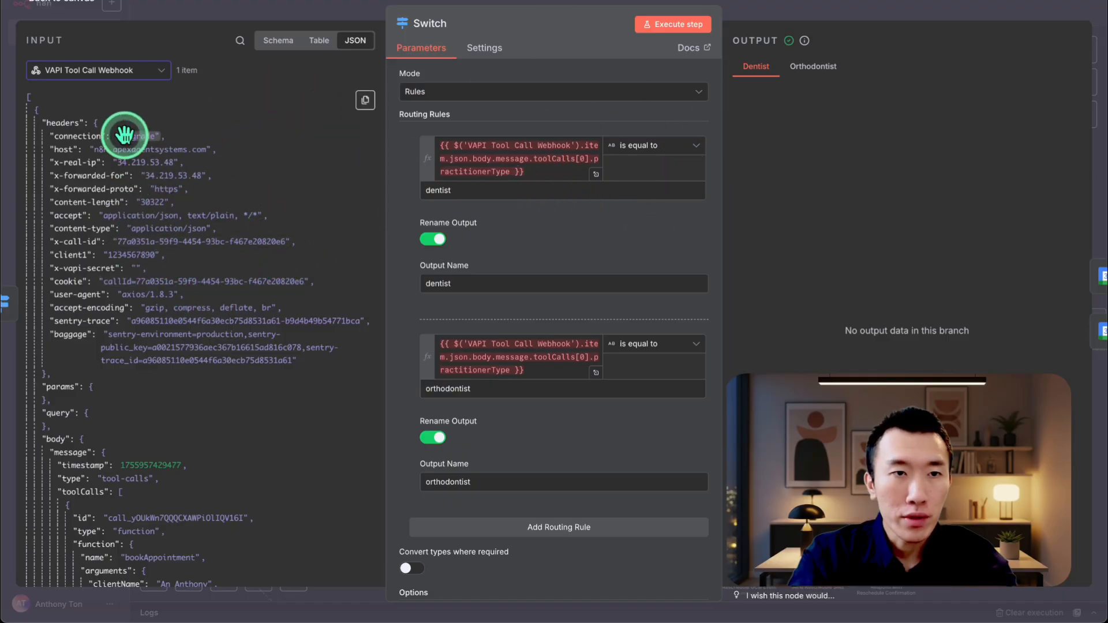
scroll(157, 216, down, 2)
scroll(157, 216, down, 5)
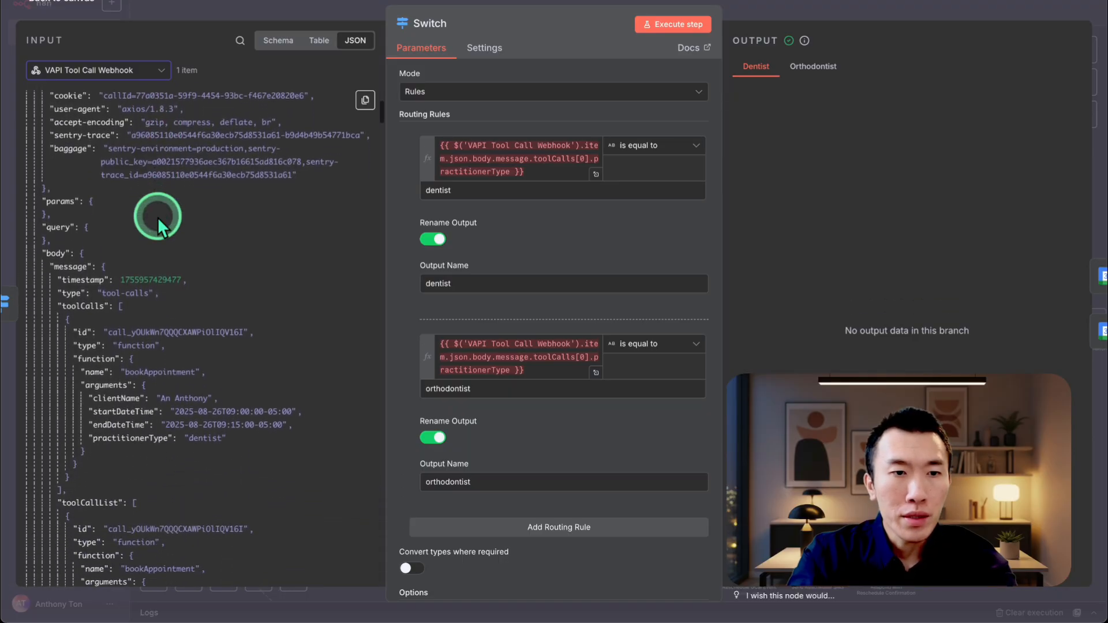
scroll(158, 225, down, 1)
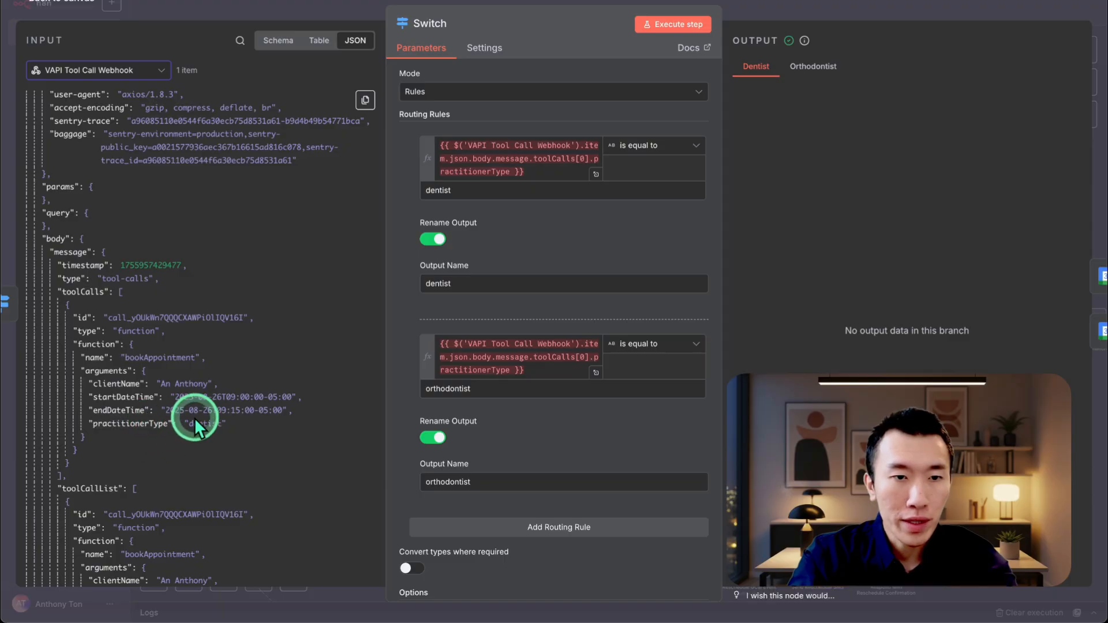
Step: Clear the practitionerType expressions from both the dentist and orthodontist rules in the Switch node
drag(185, 422, 531, 167)
key(BackSpace)
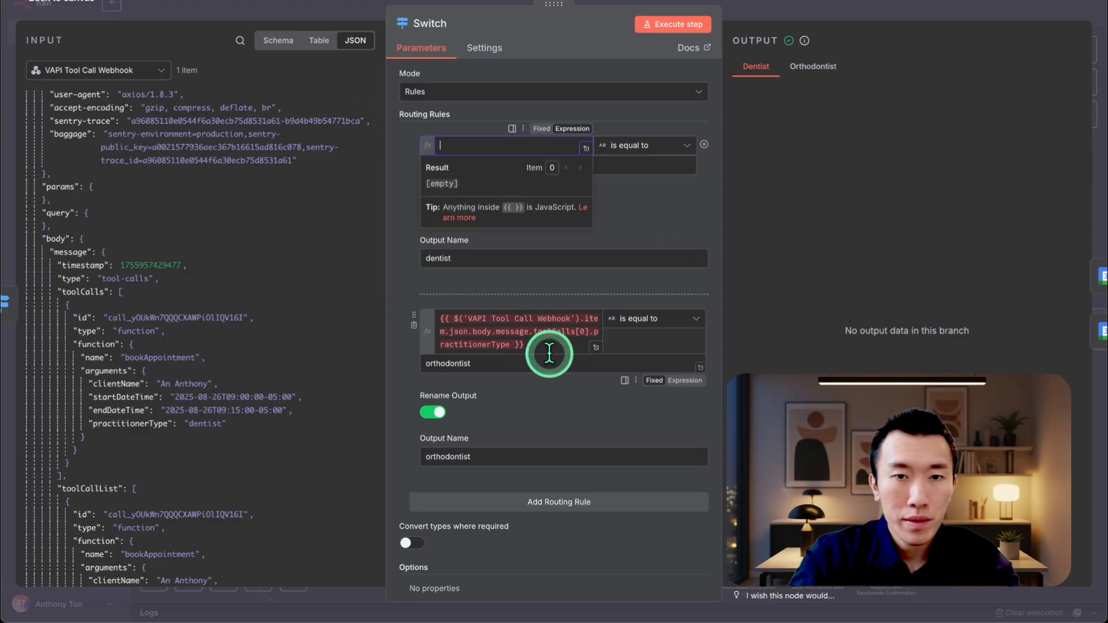
click(551, 350)
key(ctrl+a)
key(BackSpace)
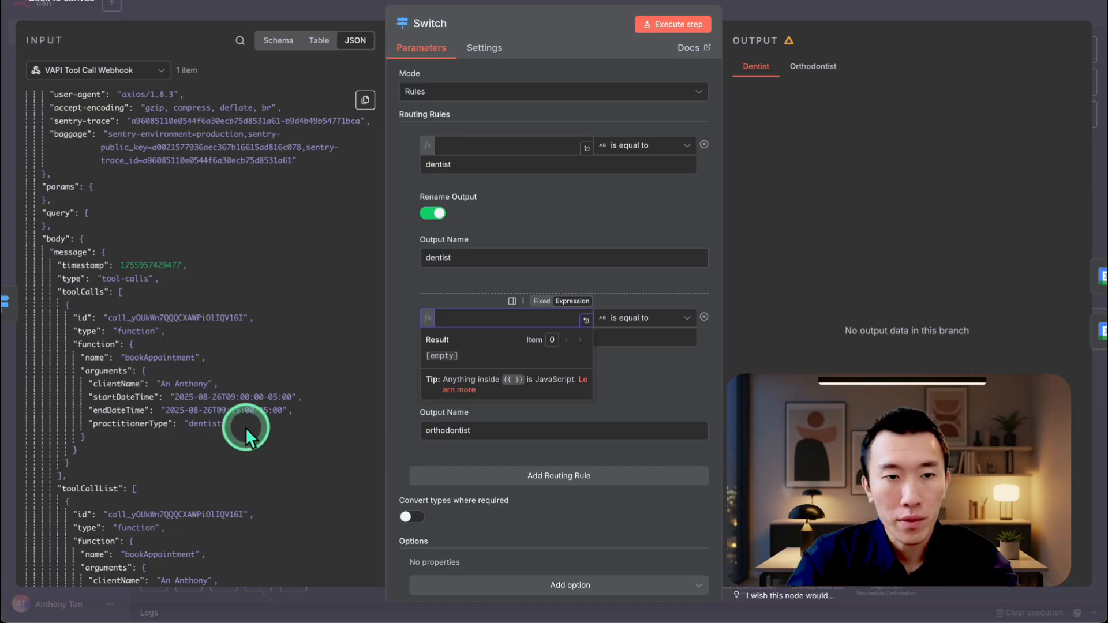
Step: Map practitionerType from the webhook's toolCalls[0].function.arguments into the dentist rule's value and check the expression's result
drag(208, 421, 504, 145)
click(661, 237)
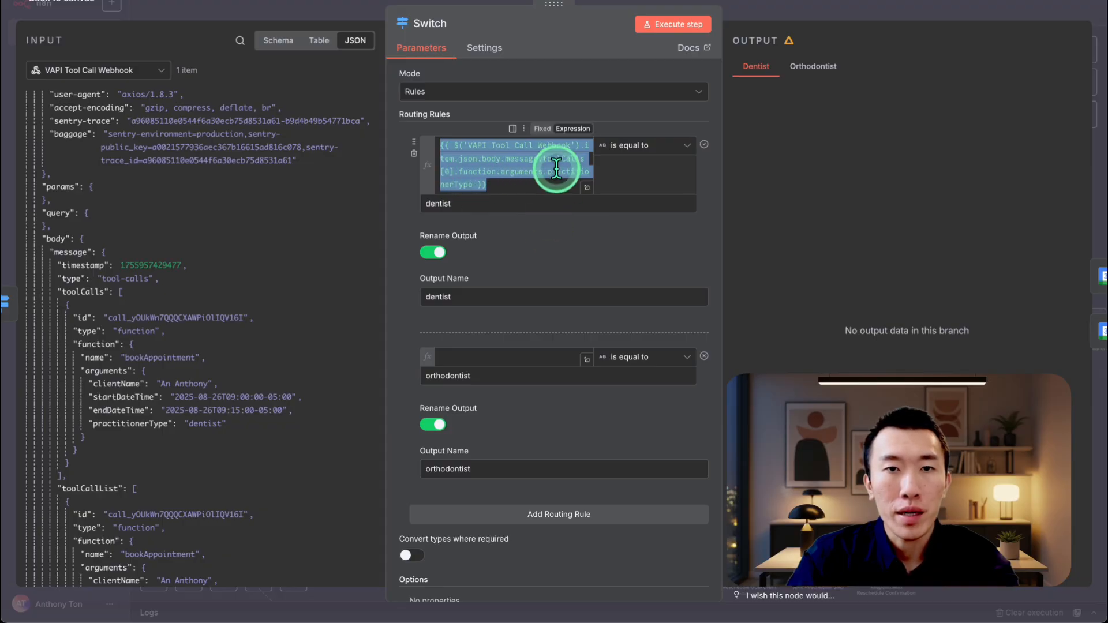
click(503, 176)
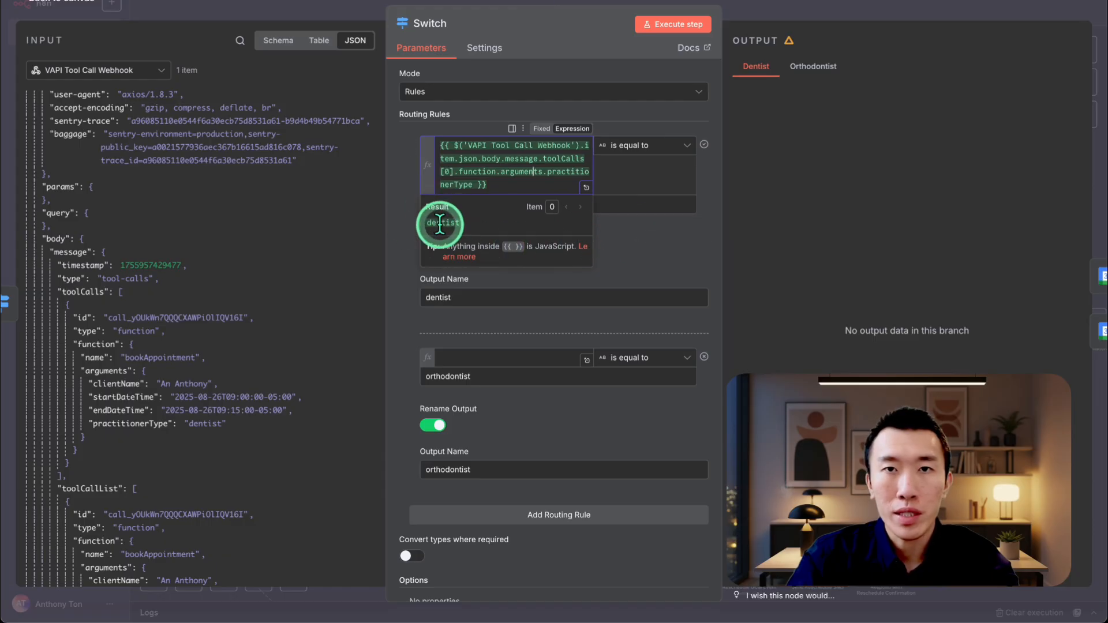
click(625, 254)
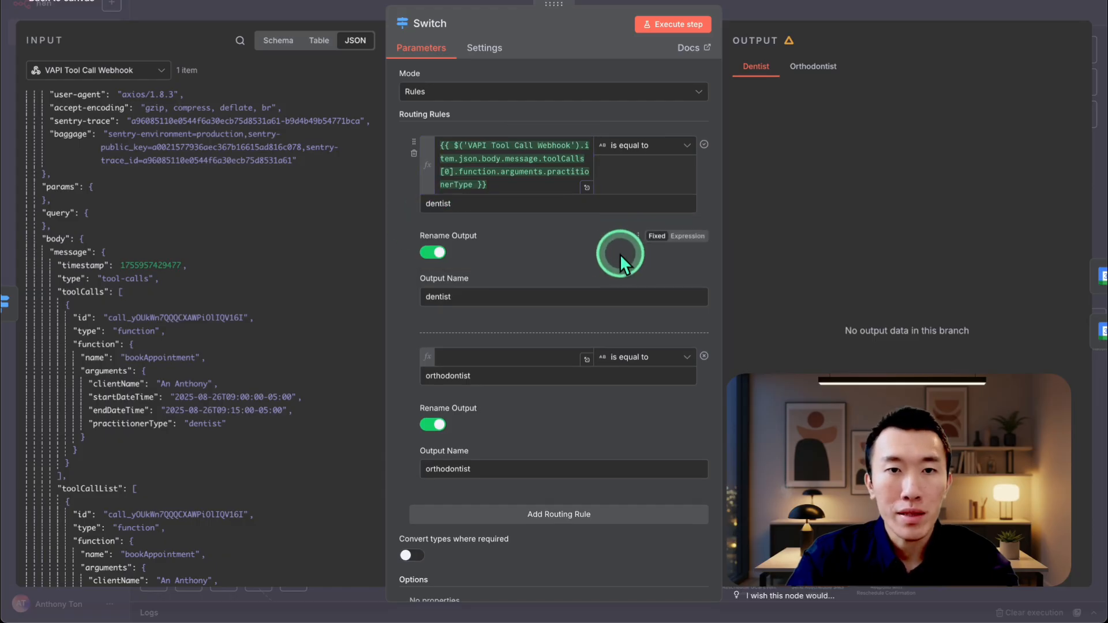
Step: Execute the Switch node, view its Dentist output, and close the node
click(673, 25)
click(766, 72)
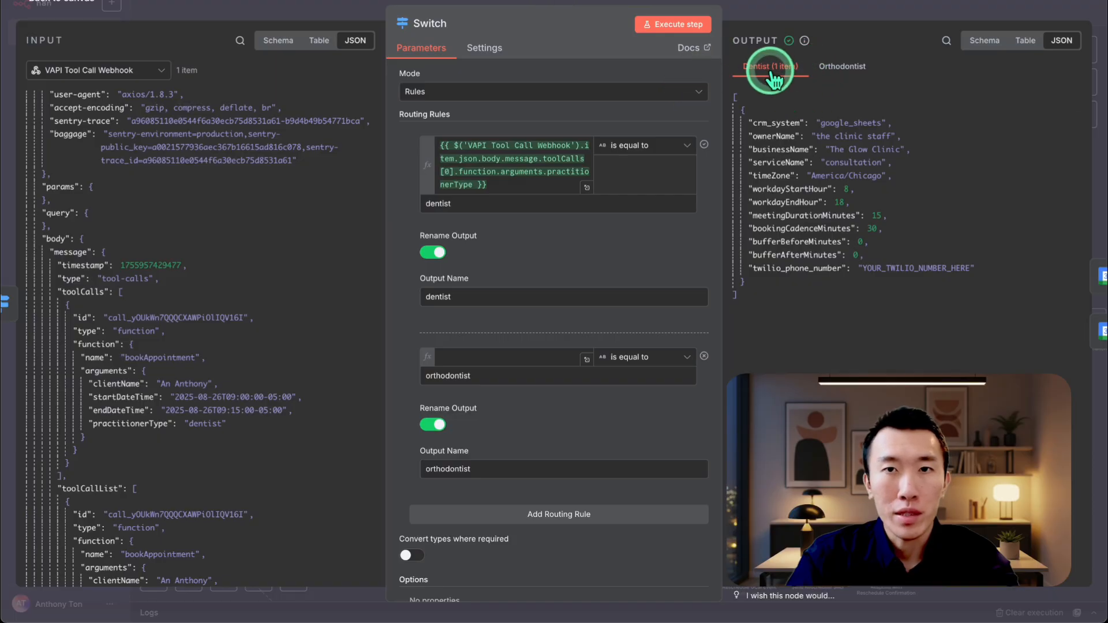
click(811, 10)
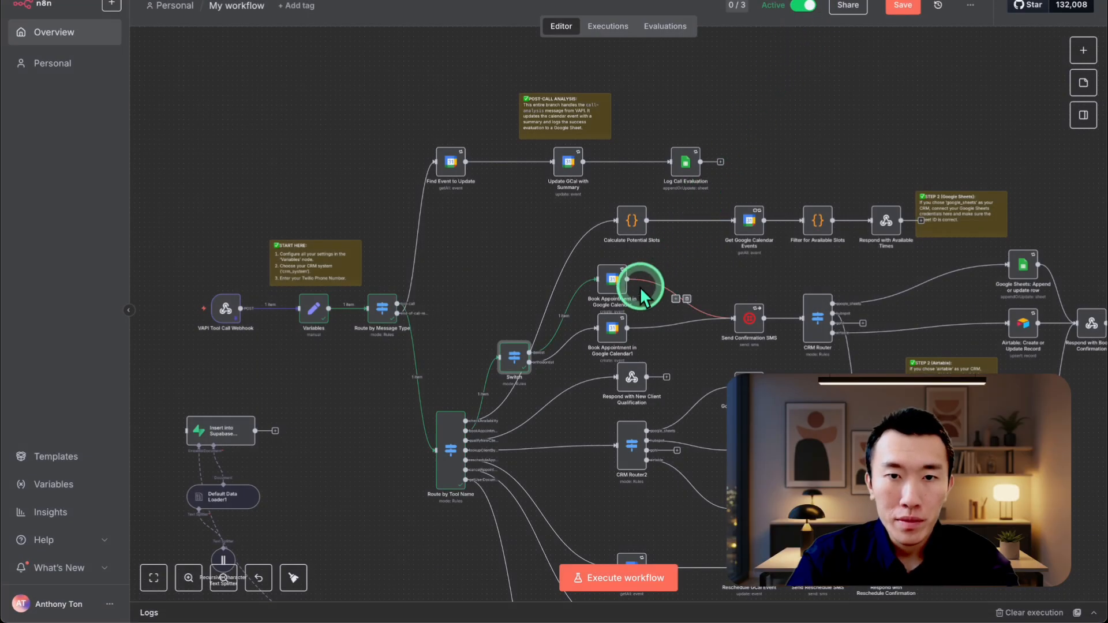
Step: Execute the Book Appointment in Google Calendar node on the dentist branch, then close it
scroll(639, 287, up, 5)
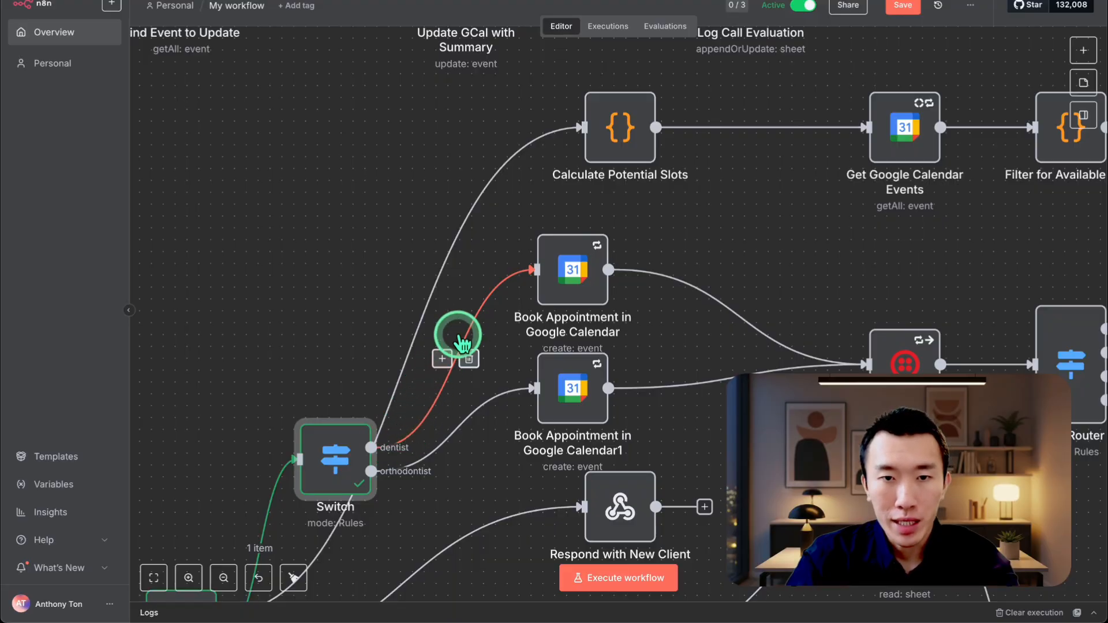
double_click(575, 278)
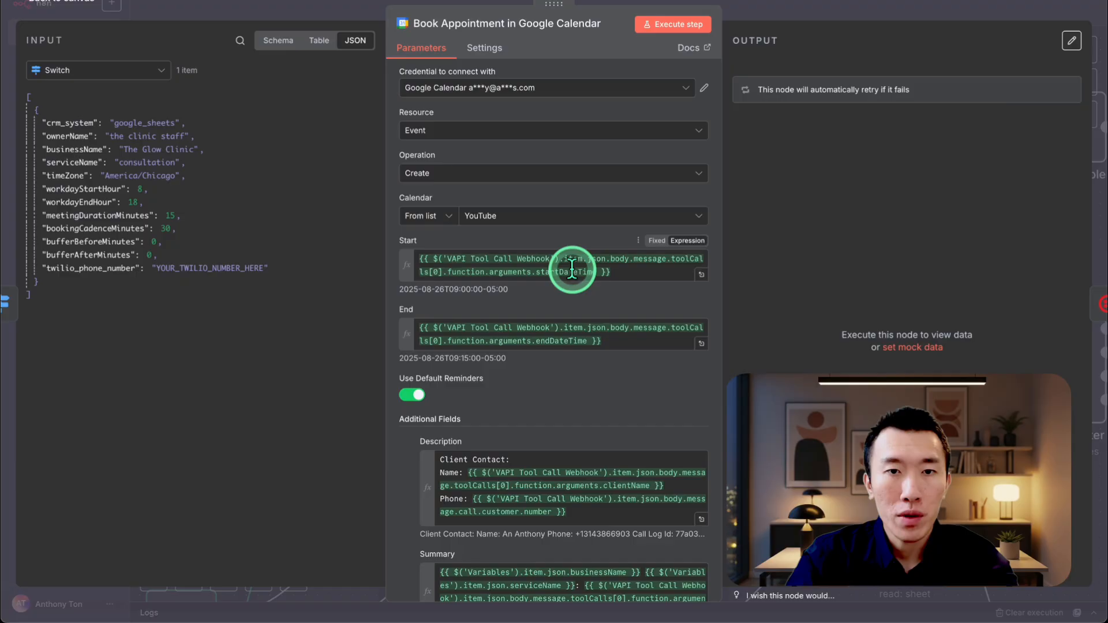
click(669, 27)
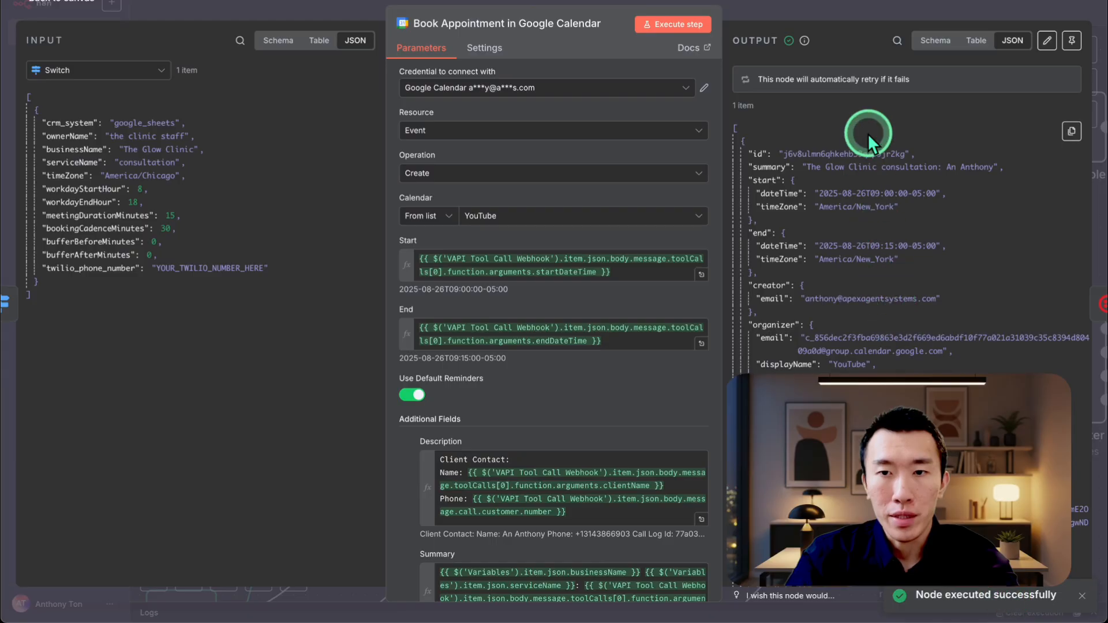
click(865, 16)
Step: Examine the booking path from the Switch through the dentist calendar node to Send Confirmation SMS, CRM Router and Respond with Booking Confirmation
scroll(683, 305, down, 5)
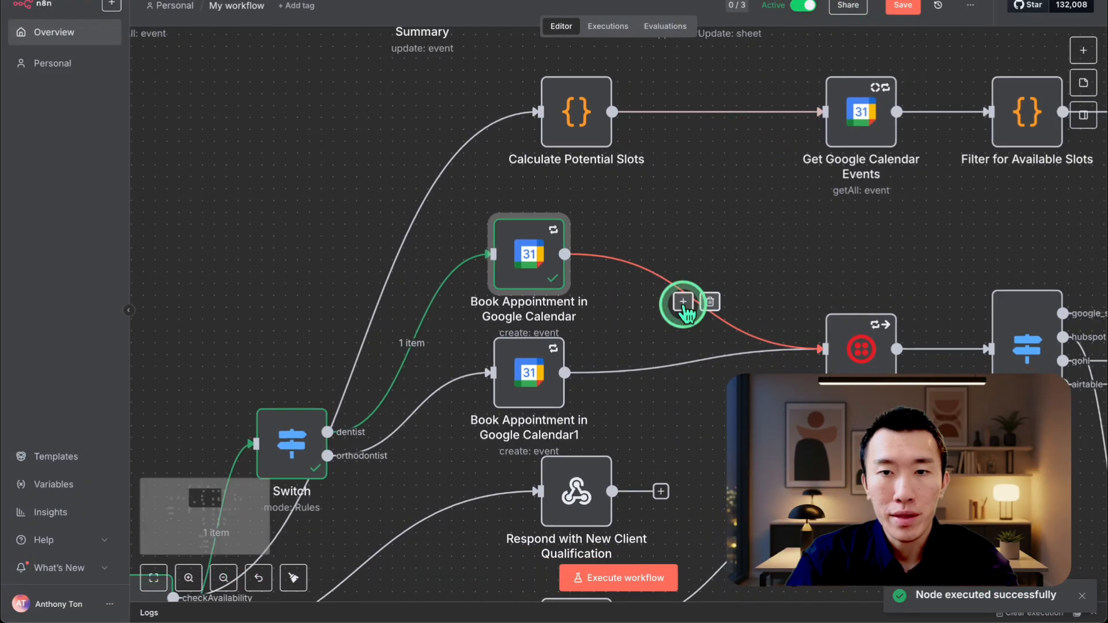
scroll(844, 307, down, 3)
scroll(762, 314, up, 3)
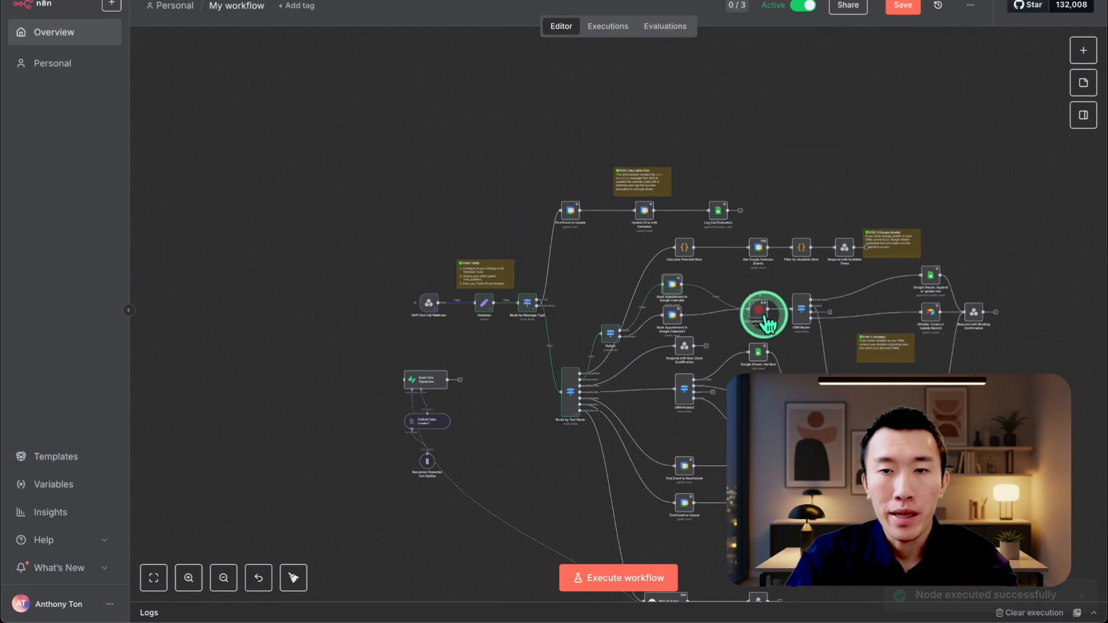
scroll(766, 315, right, 4)
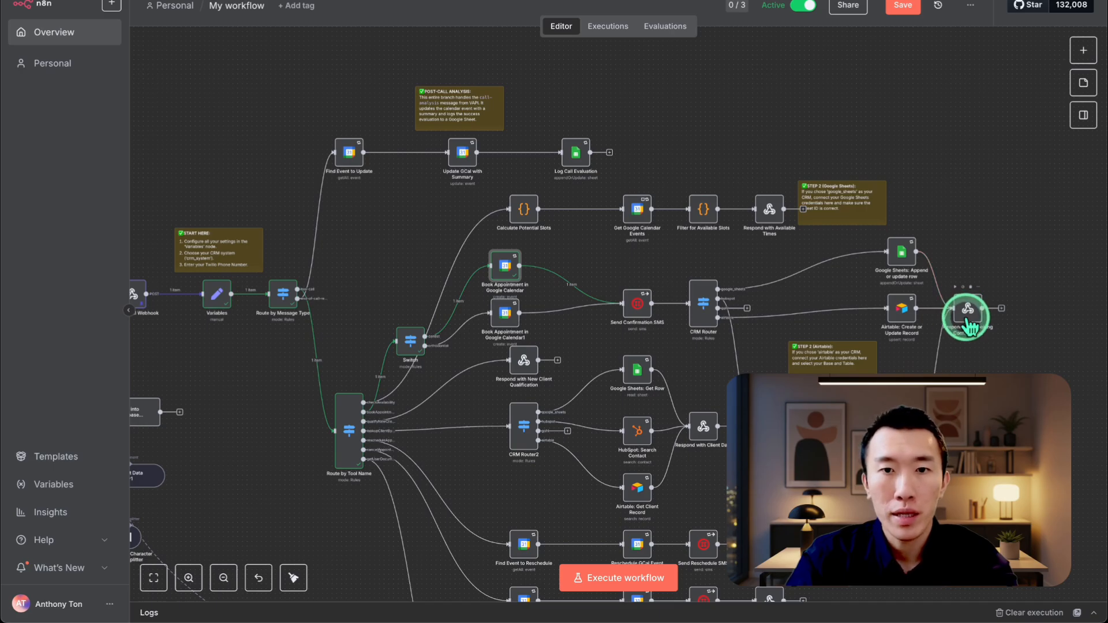
scroll(350, 351, left, 2)
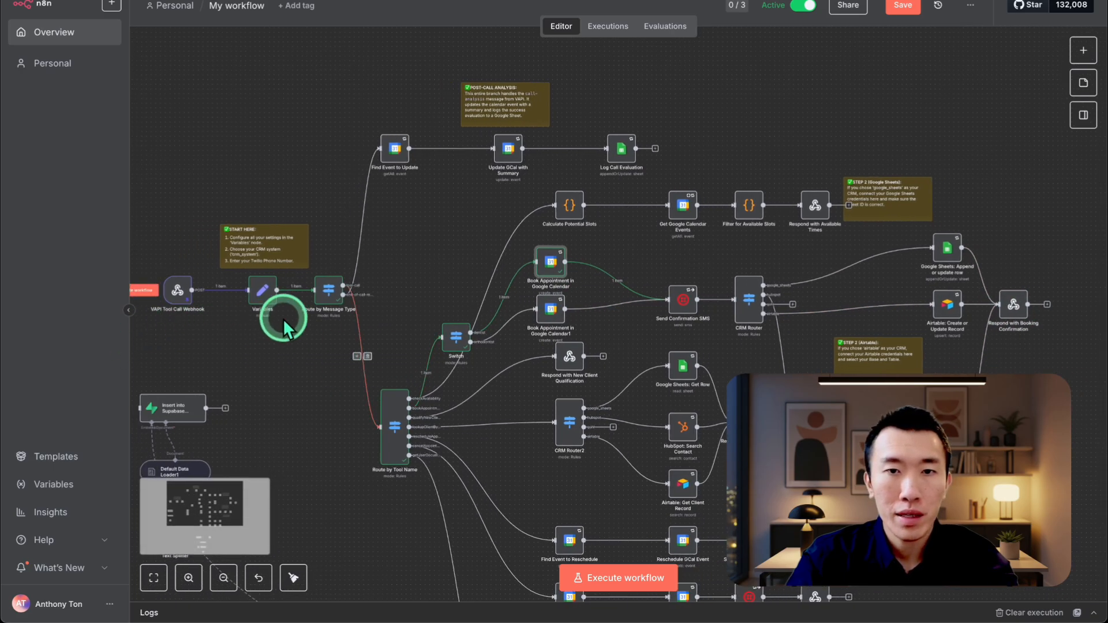
scroll(587, 269, up, 1)
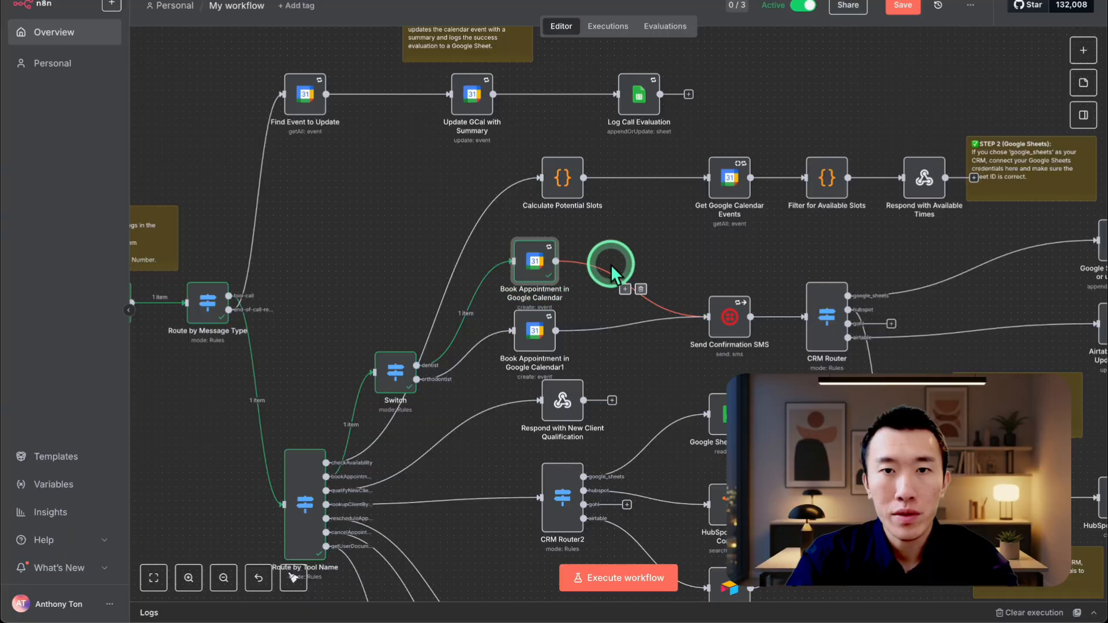
scroll(586, 271, up, 2)
scroll(563, 279, right, 1)
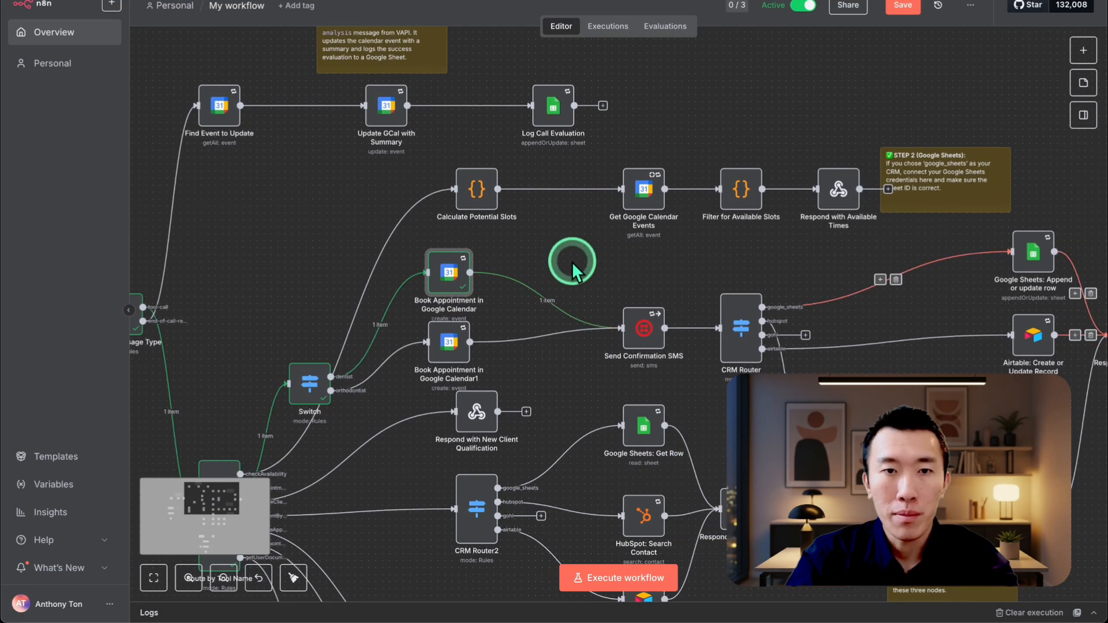
scroll(448, 283, up, 3)
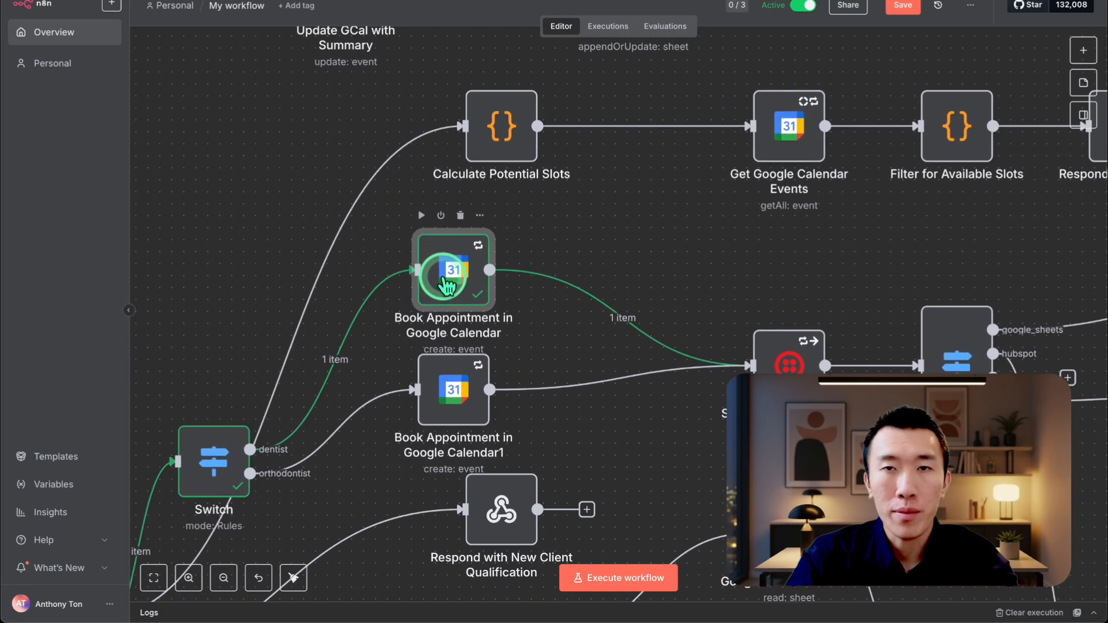
scroll(447, 283, left, 1)
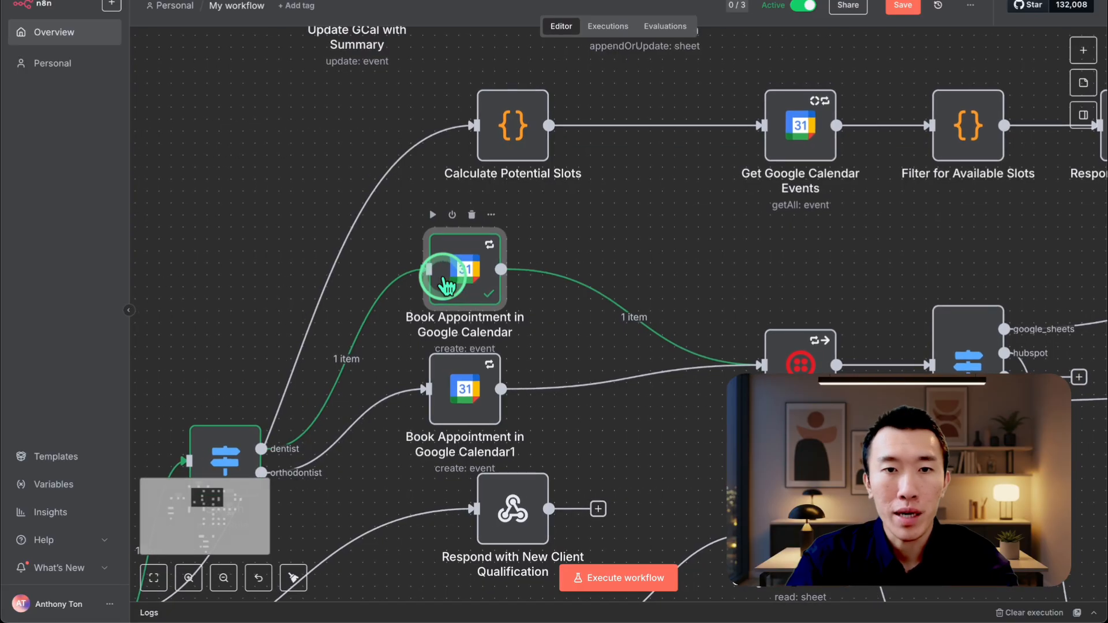
Step: Check the calendar selected in the Book Appointment in Google Calendar node, close the node, and switch to Google Calendar
double_click(472, 292)
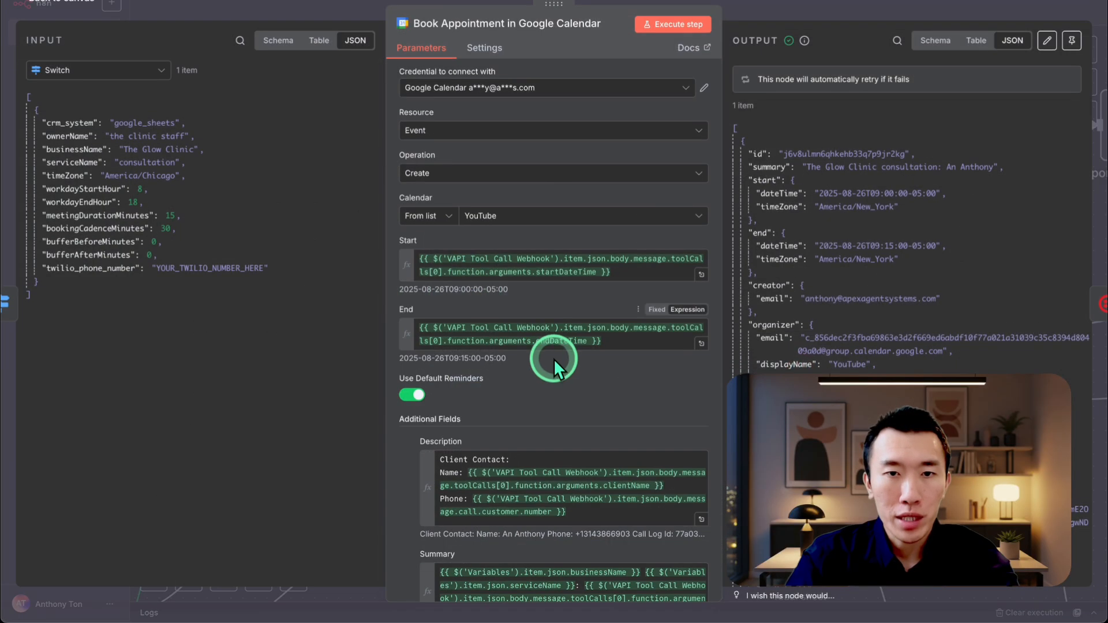
click(526, 219)
click(786, 9)
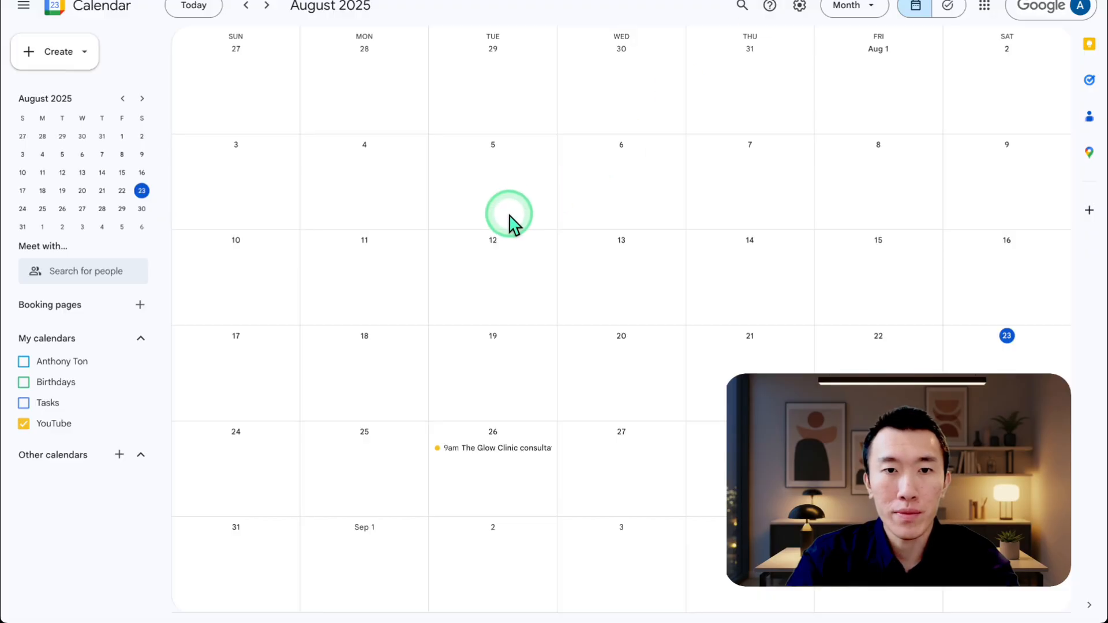
Step: Open the 9am Glow Clinic consultation on August 26, examine its details, and return to the n8n workflow
click(488, 456)
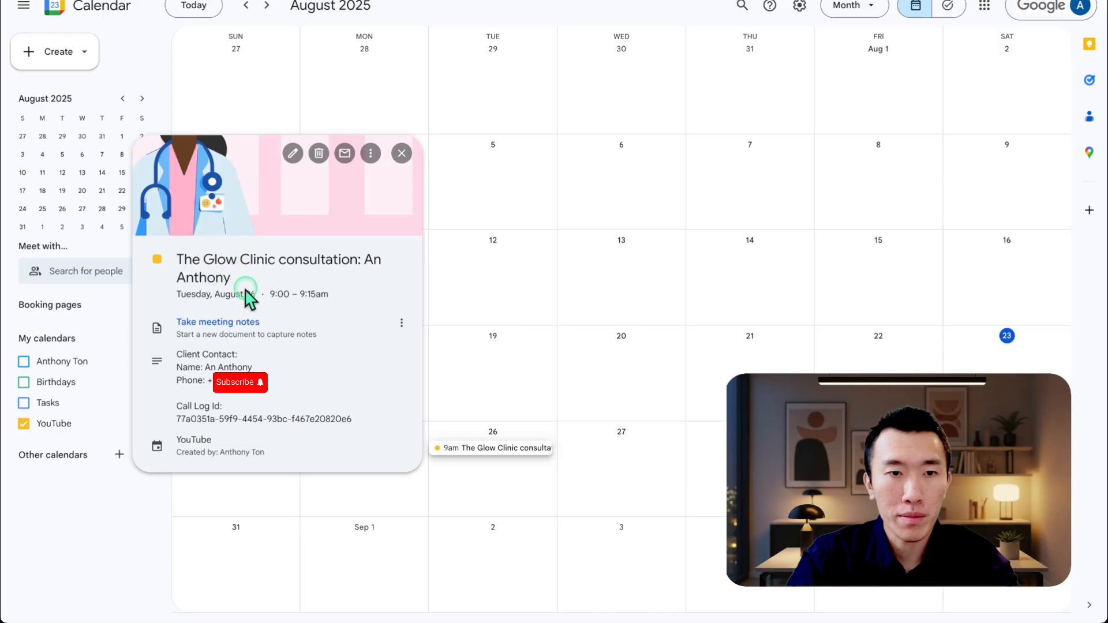
drag(310, 460, 210, 258)
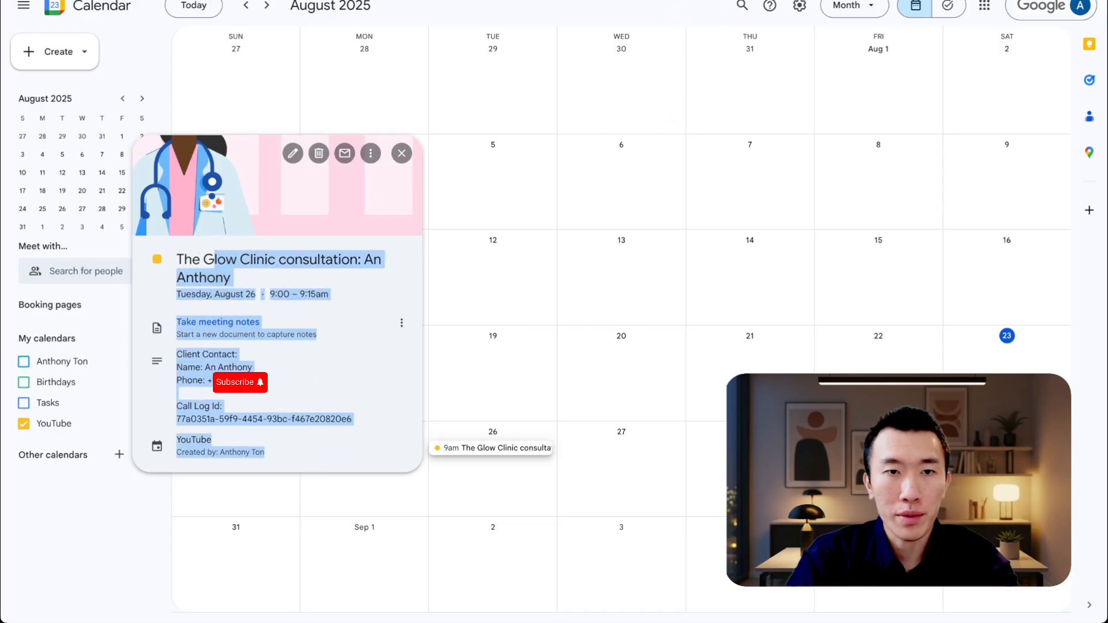
click(587, 161)
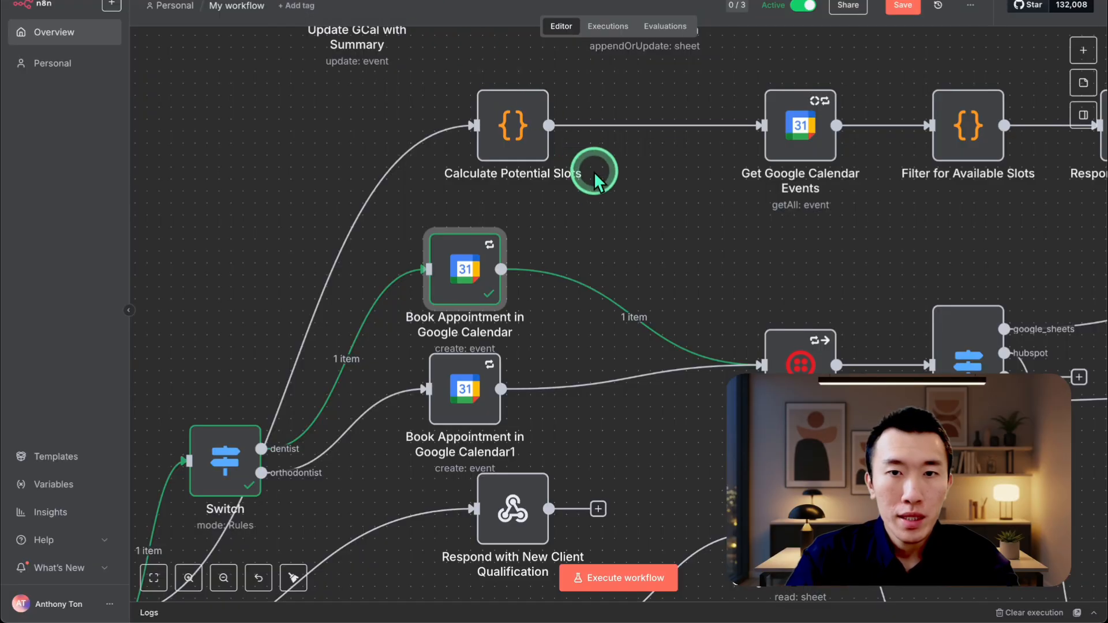
Step: Check the calendar selected in the Book Appointment in Google Calendar1 node on the orthodontist branch, then close the node
scroll(597, 182, down, 5)
scroll(597, 182, up, 4)
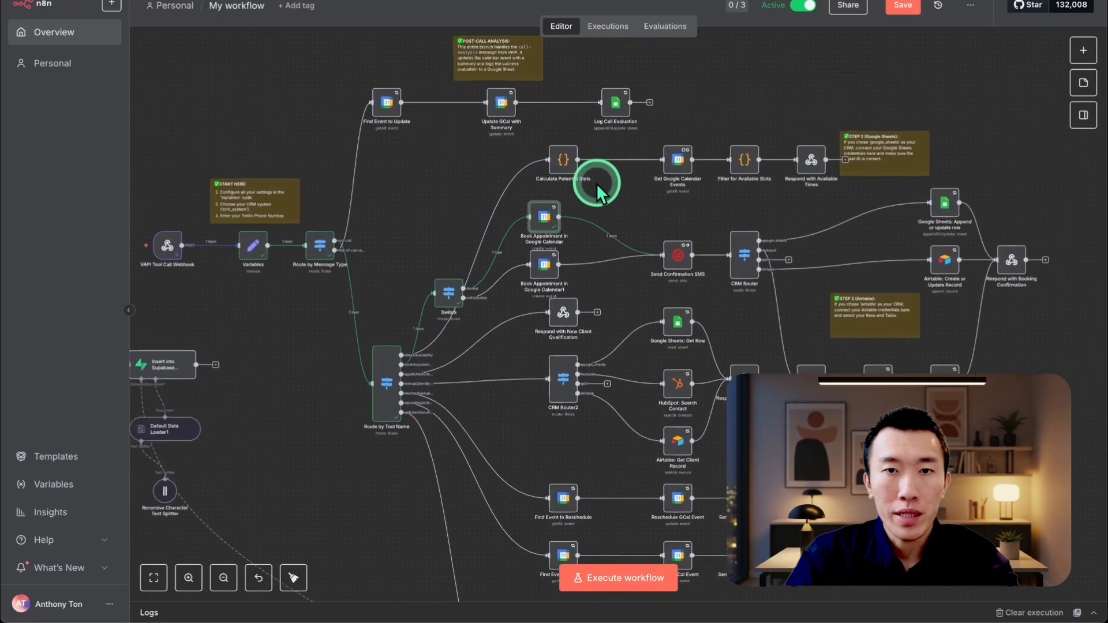
scroll(596, 182, down, 5)
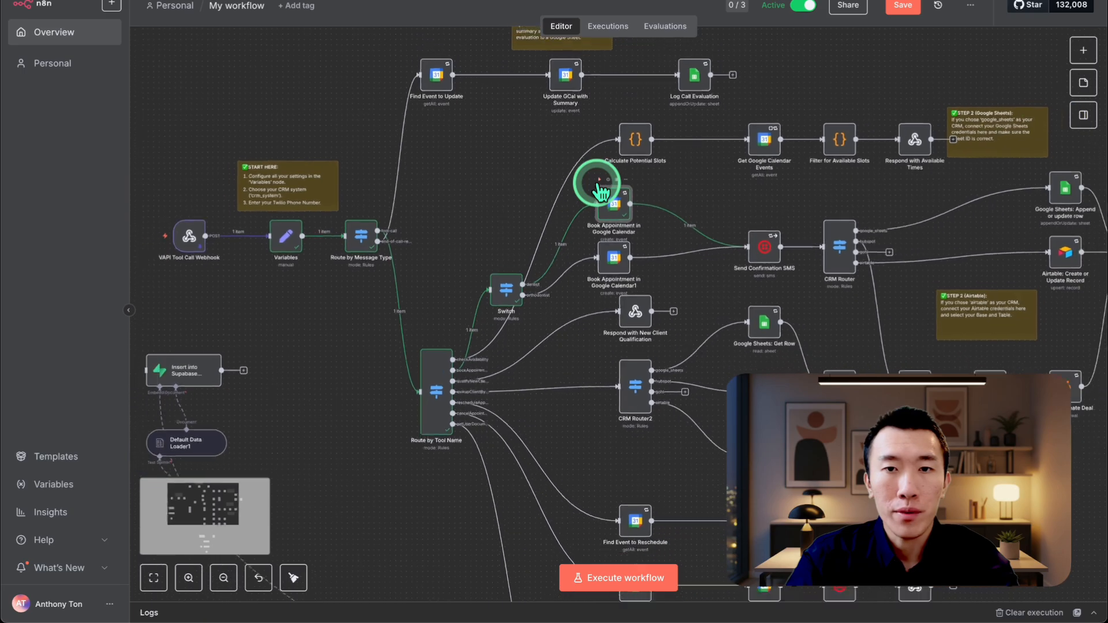
scroll(596, 182, up, 3)
scroll(597, 182, up, 2)
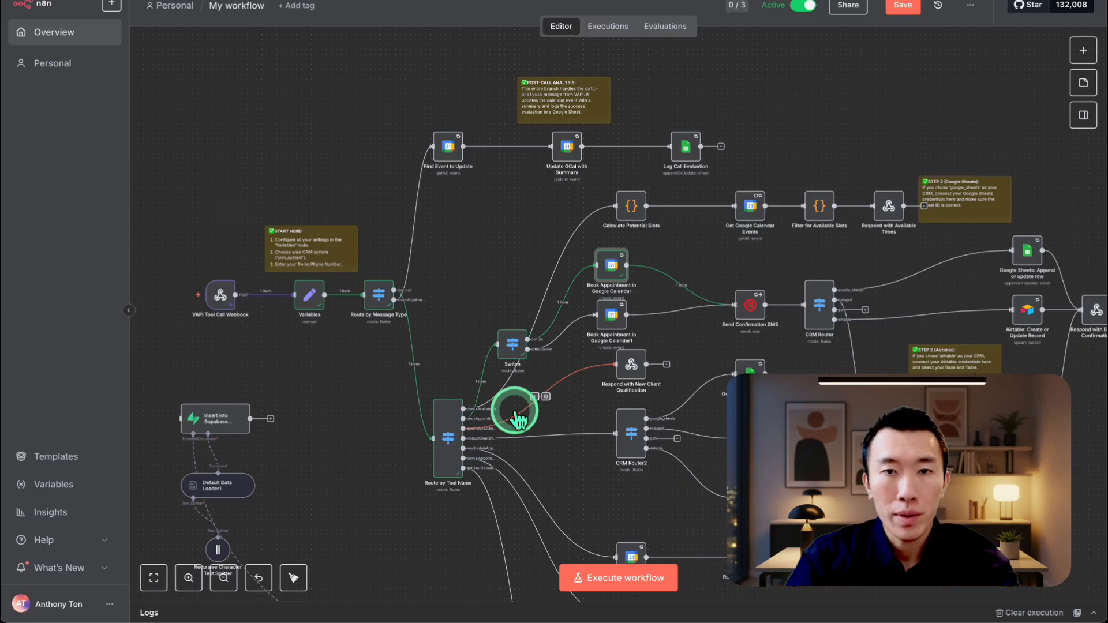
scroll(519, 421, up, 3)
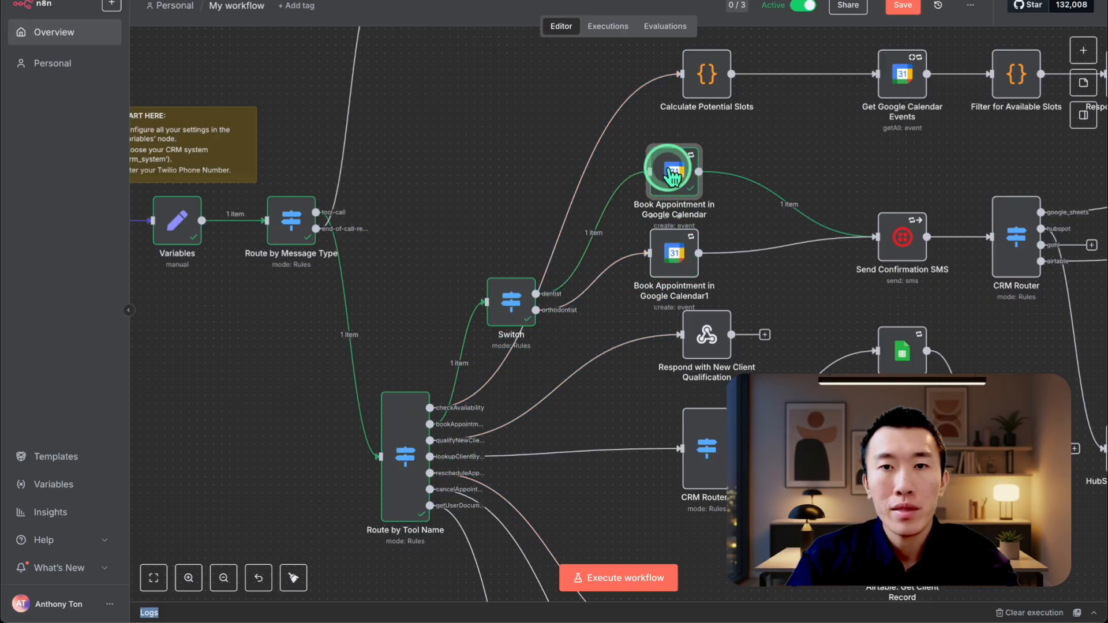
double_click(681, 277)
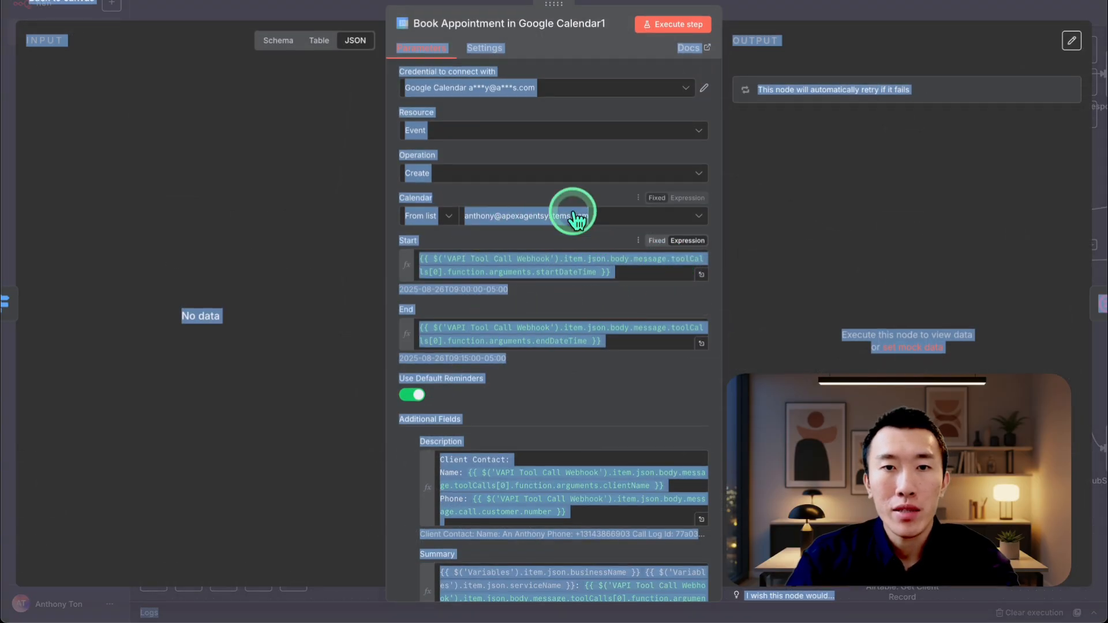
click(562, 196)
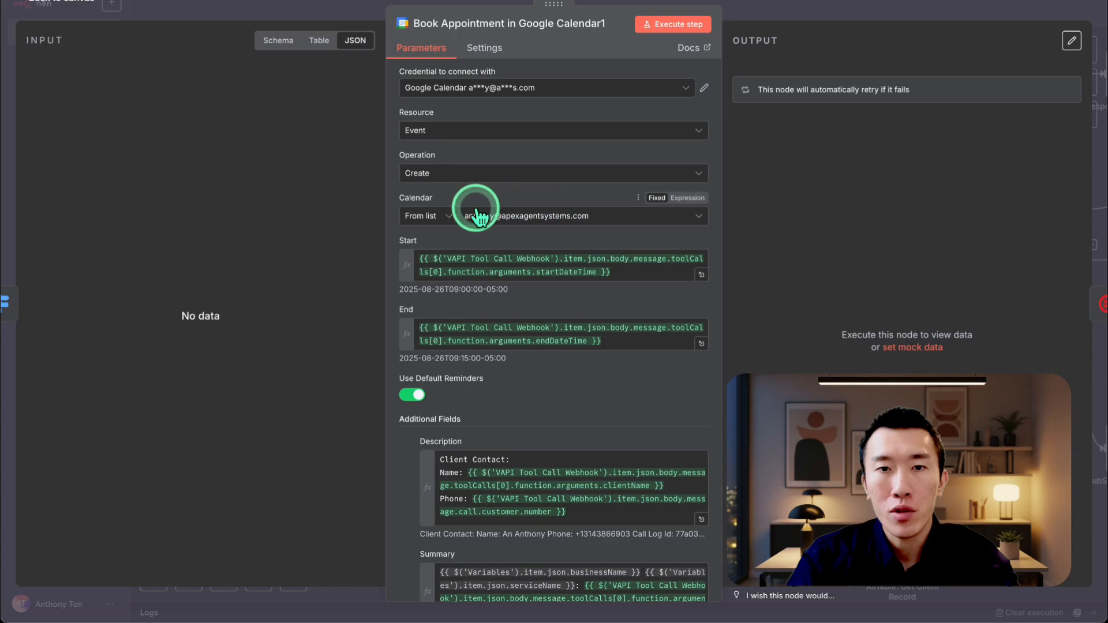
click(840, 5)
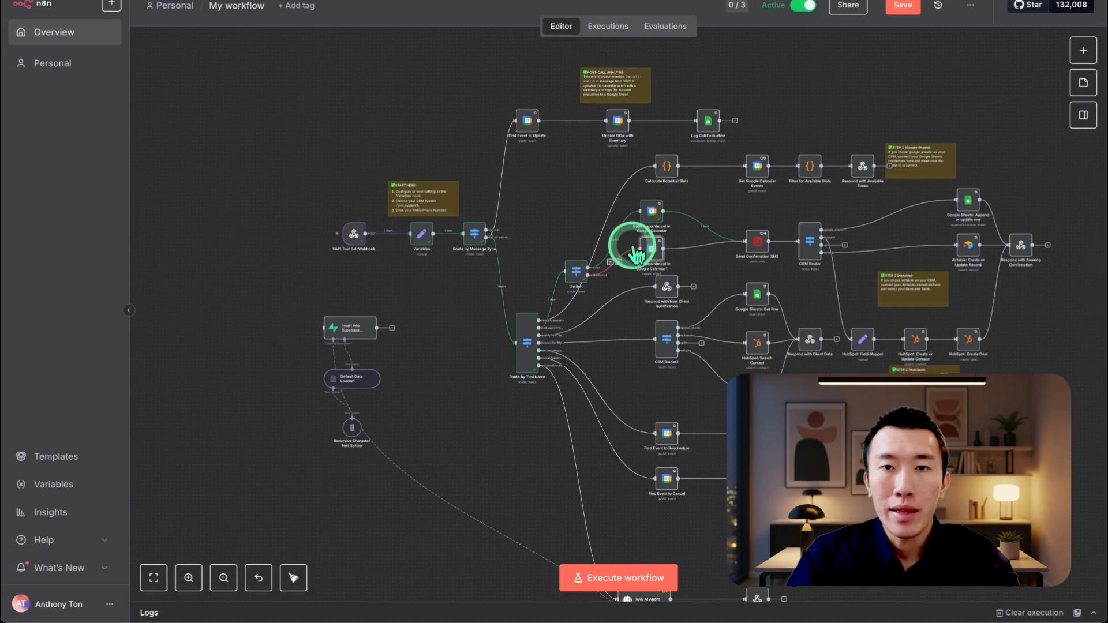
scroll(634, 254, down, 2)
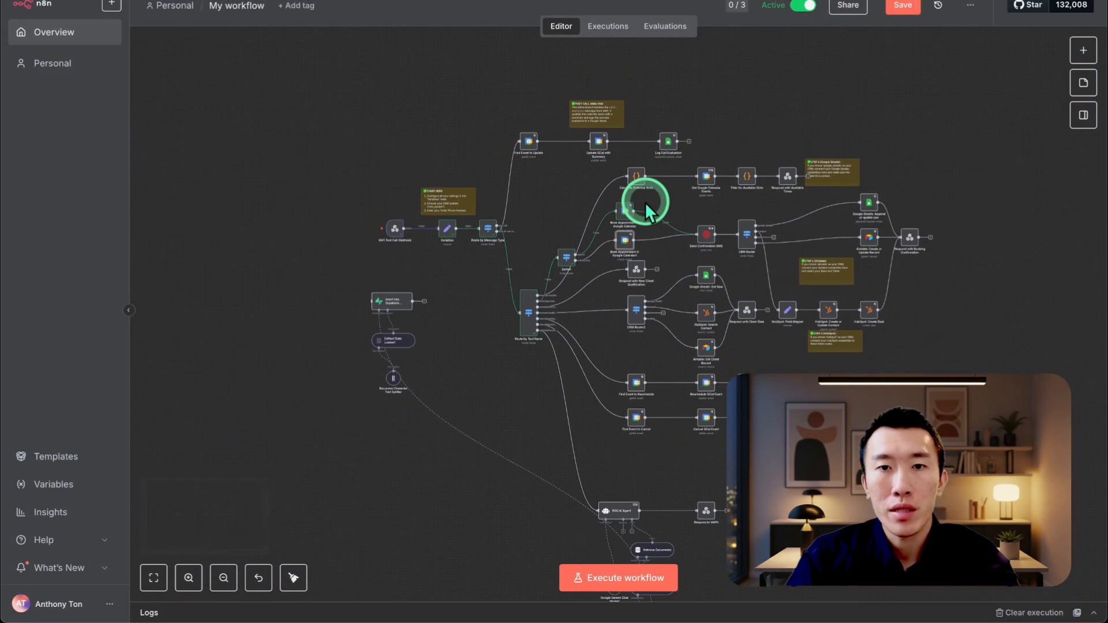
scroll(644, 282, up, 3)
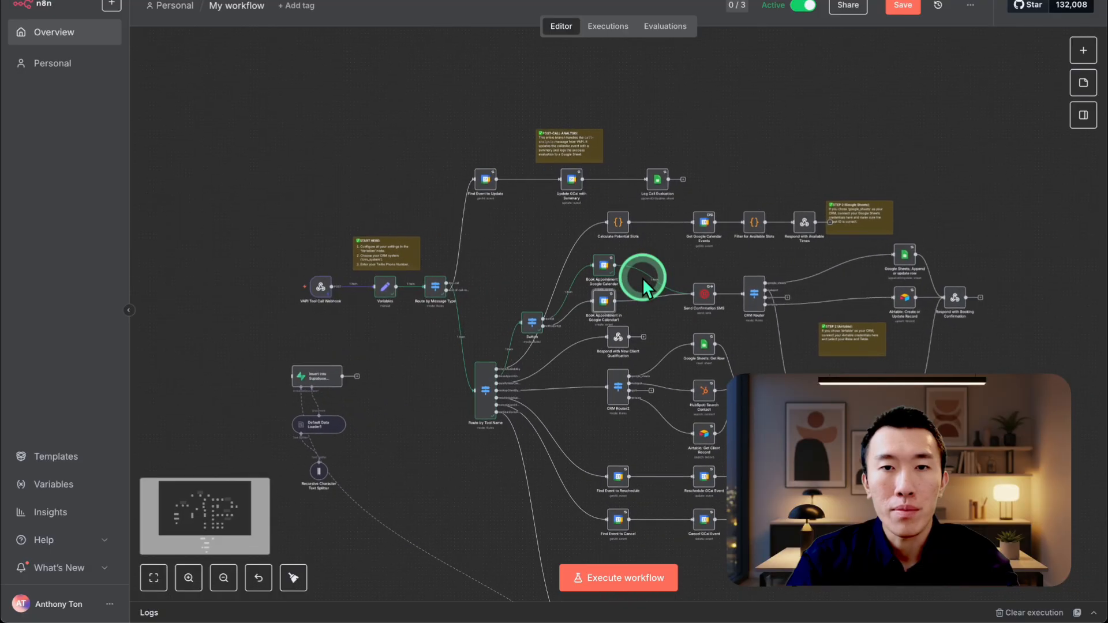
scroll(645, 283, up, 1)
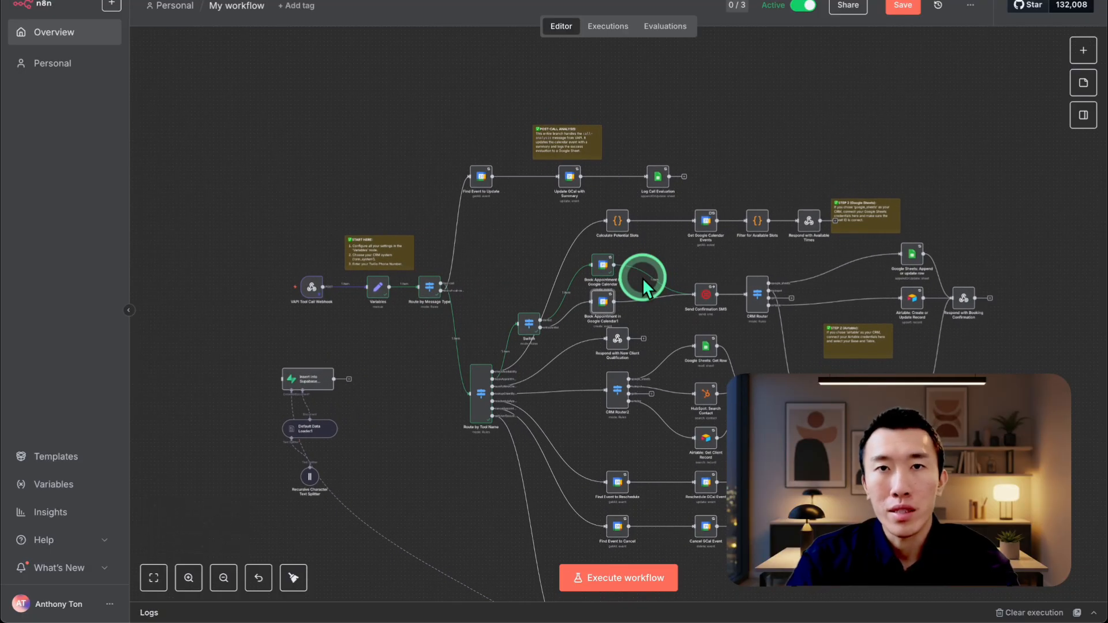
scroll(642, 278, up, 2)
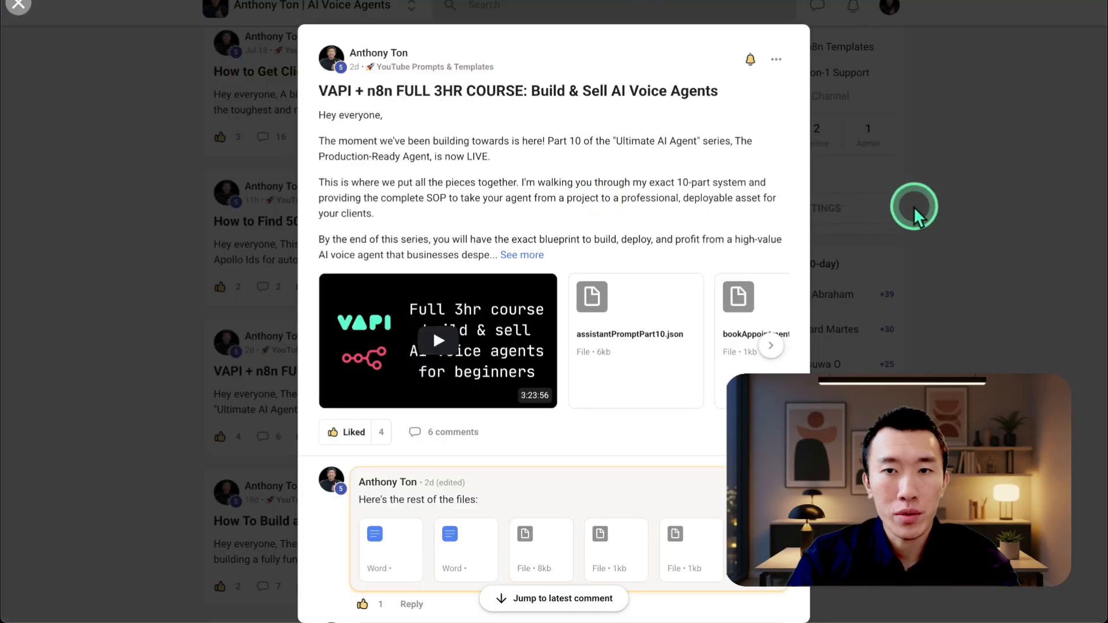
Step: In the Skool community, close the open course post and view the VIP Members 1 on 1 Support posts, followed by the Community Discussion posts
click(912, 206)
scroll(621, 227, up, 5)
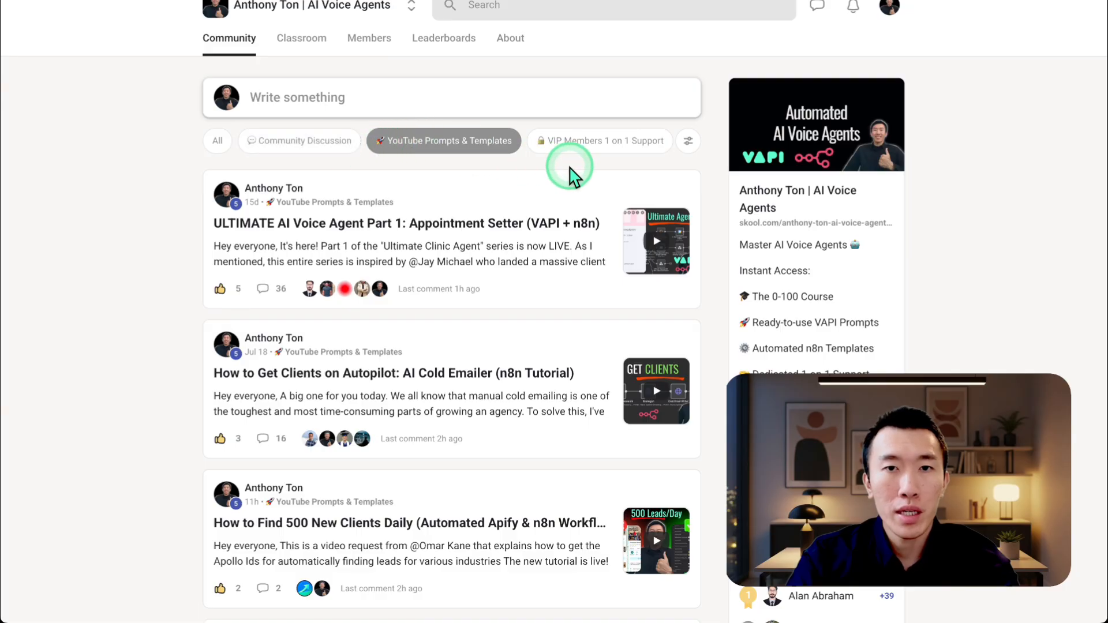
click(574, 141)
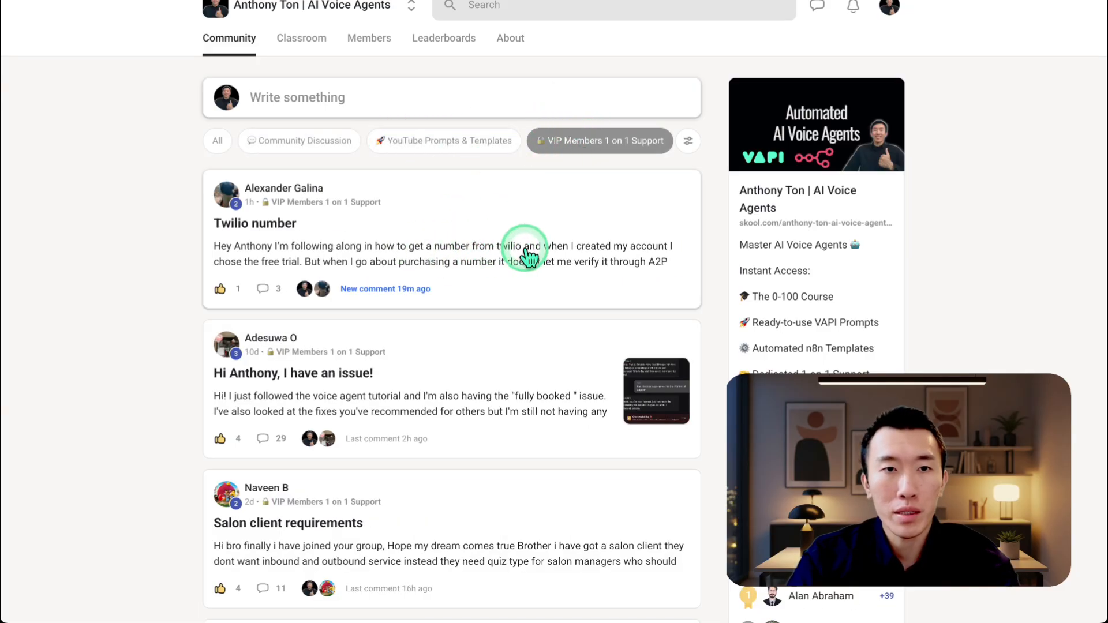
click(321, 139)
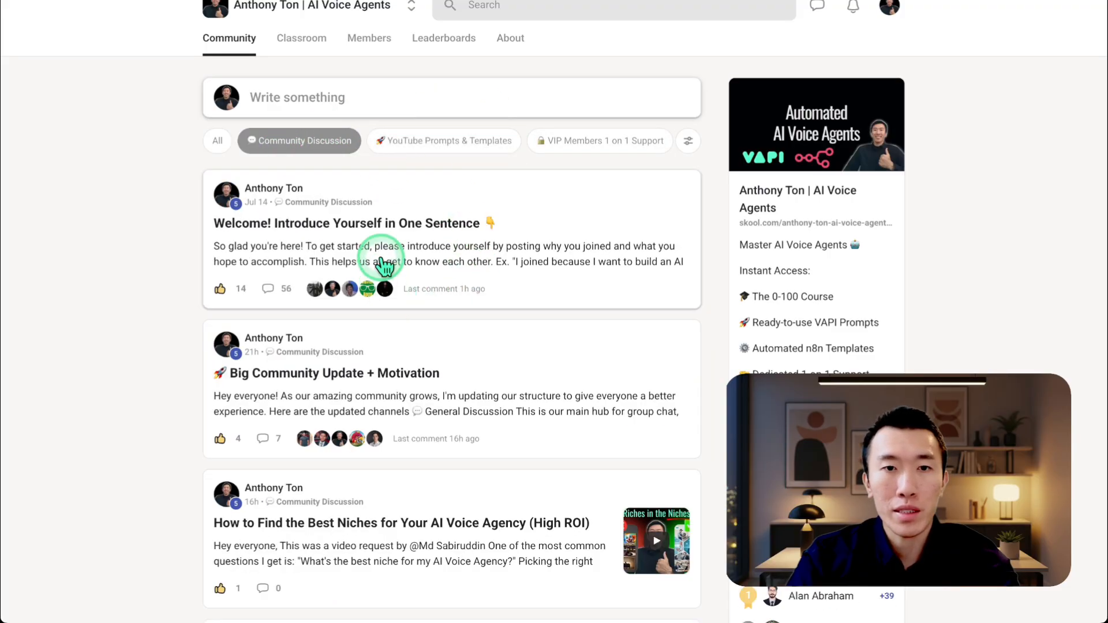